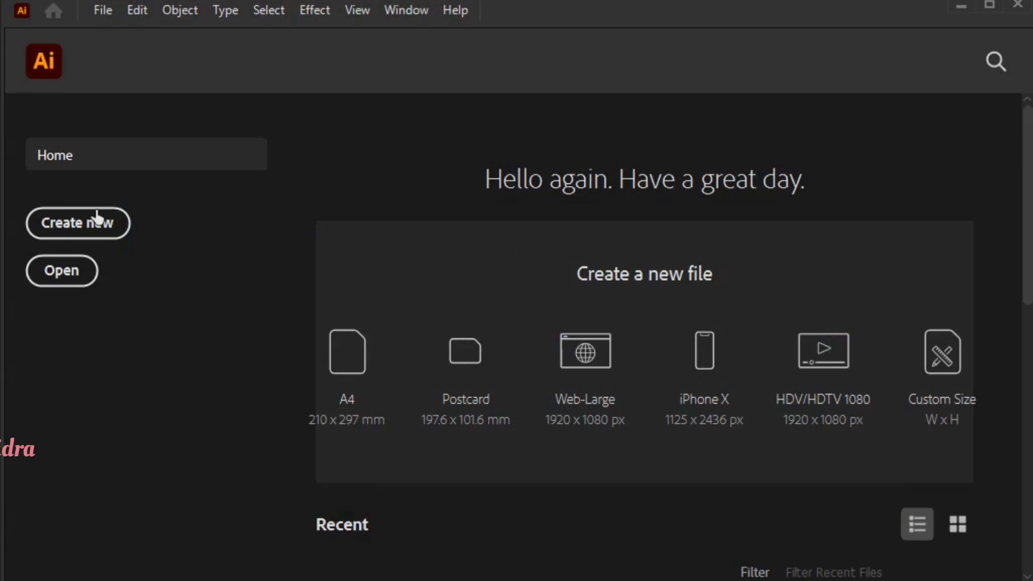
# - Create a new 1920 x 1080 px landscape document named "Logo Design"
pyautogui.click(84, 217)
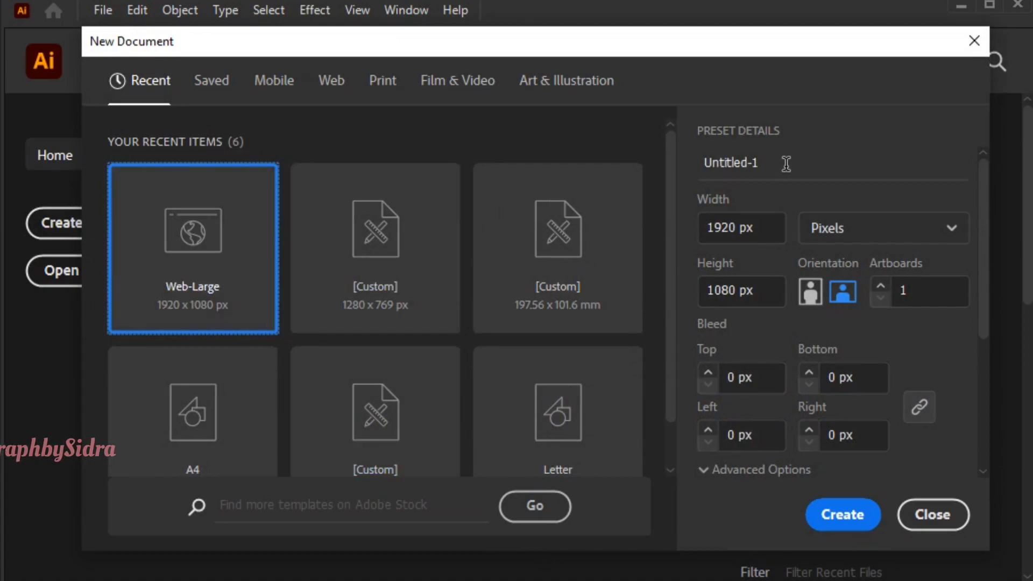
pyautogui.moveTo(786, 163); pyautogui.dragTo(662, 184)
pyautogui.write('L')
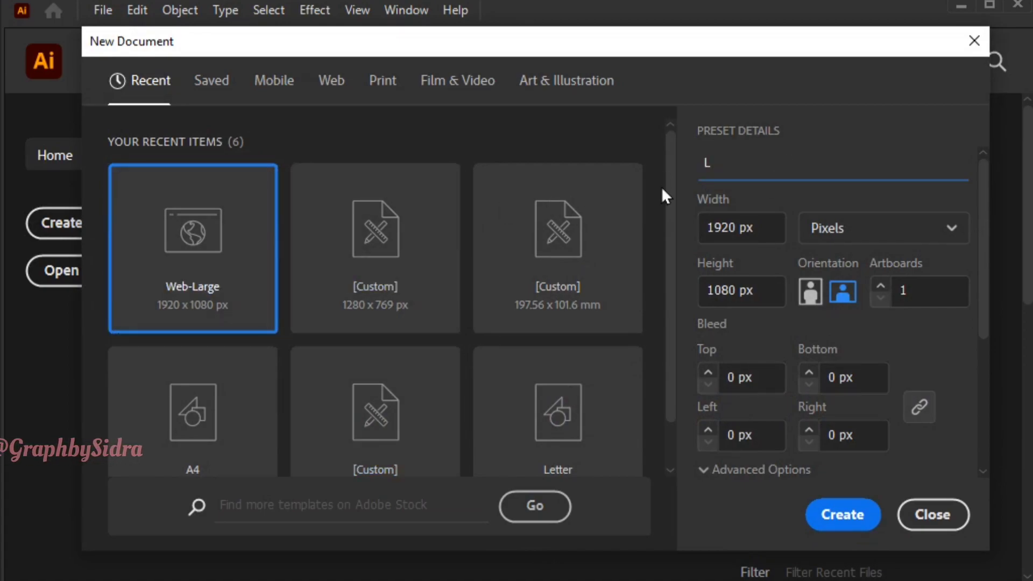
pyautogui.write('ogo Design')
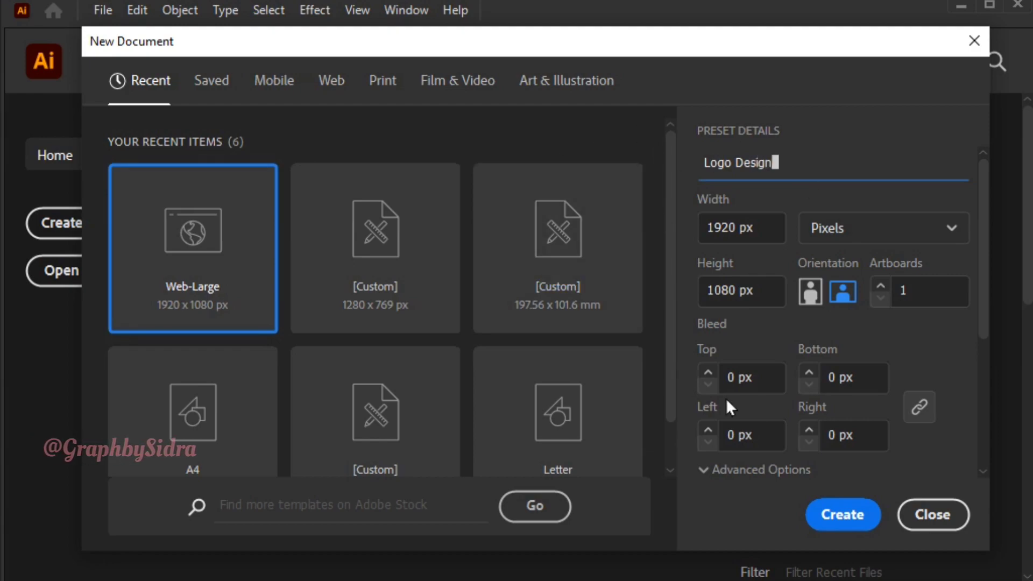
pyautogui.click(843, 515)
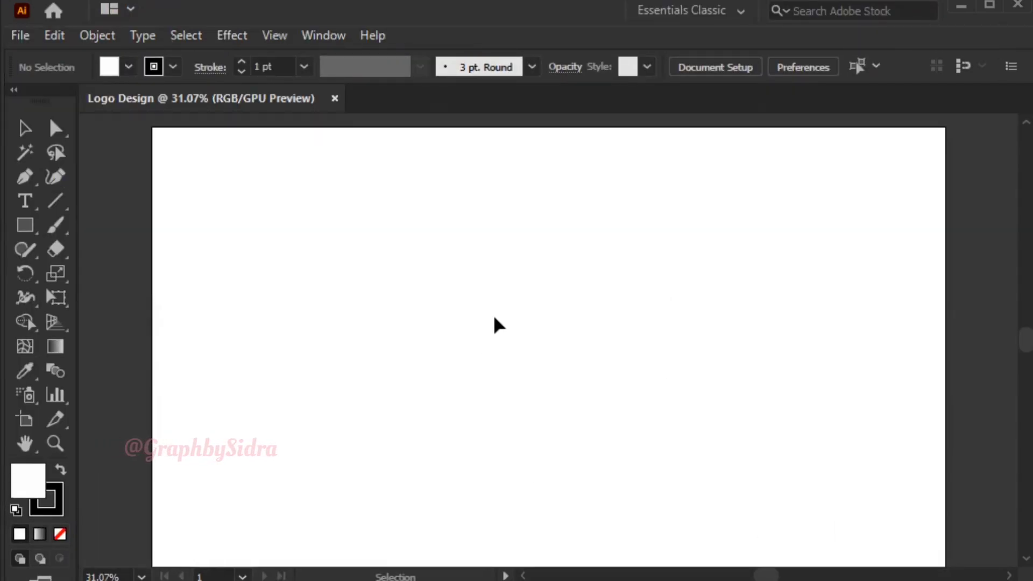
# - Draw a perfect circle outward from the middle of the artboard, with no fill and a black stroke
pyautogui.moveTo(519, 324); pyautogui.dragTo(515, 311)
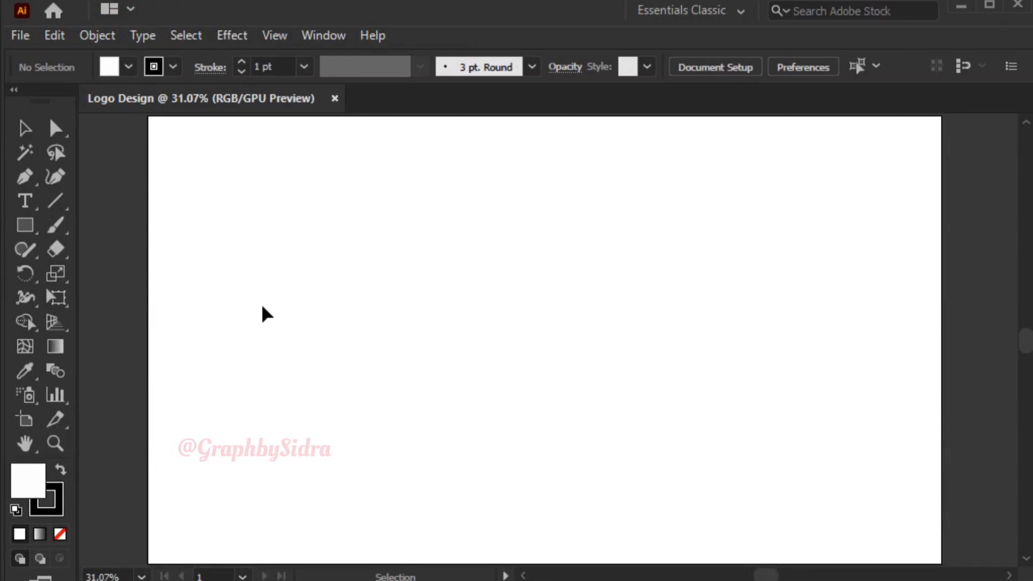
pyautogui.rightClick(24, 222)
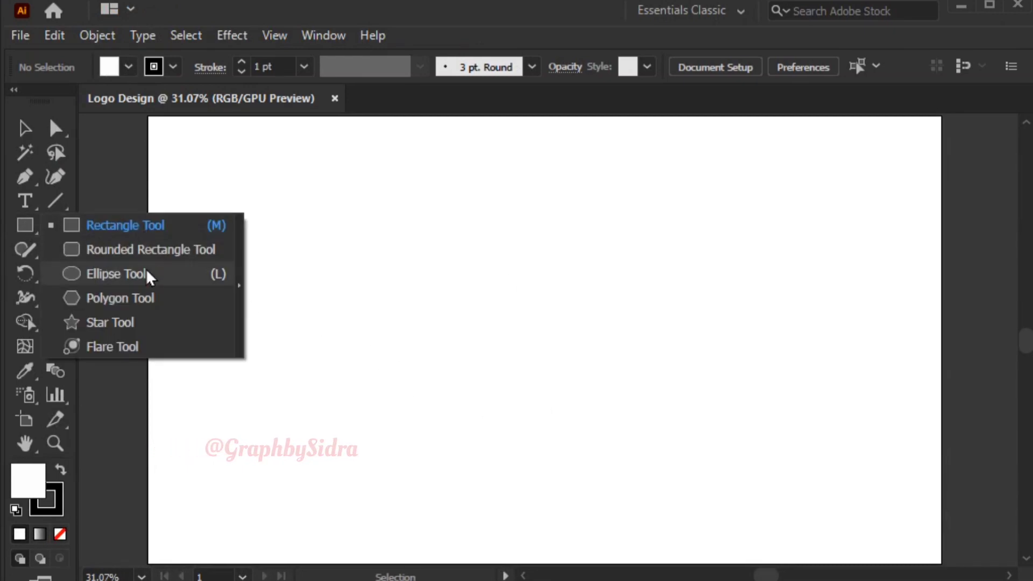
pyautogui.click(89, 273)
pyautogui.click(121, 70)
pyautogui.click(14, 101)
pyautogui.click(128, 72)
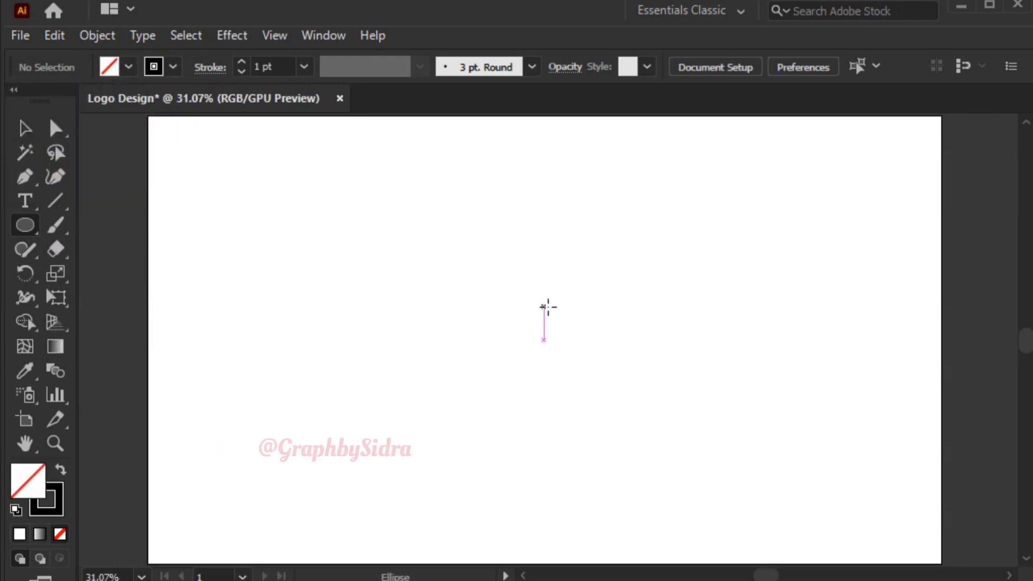
pyautogui.moveTo(543, 317); pyautogui.dragTo(658, 416)
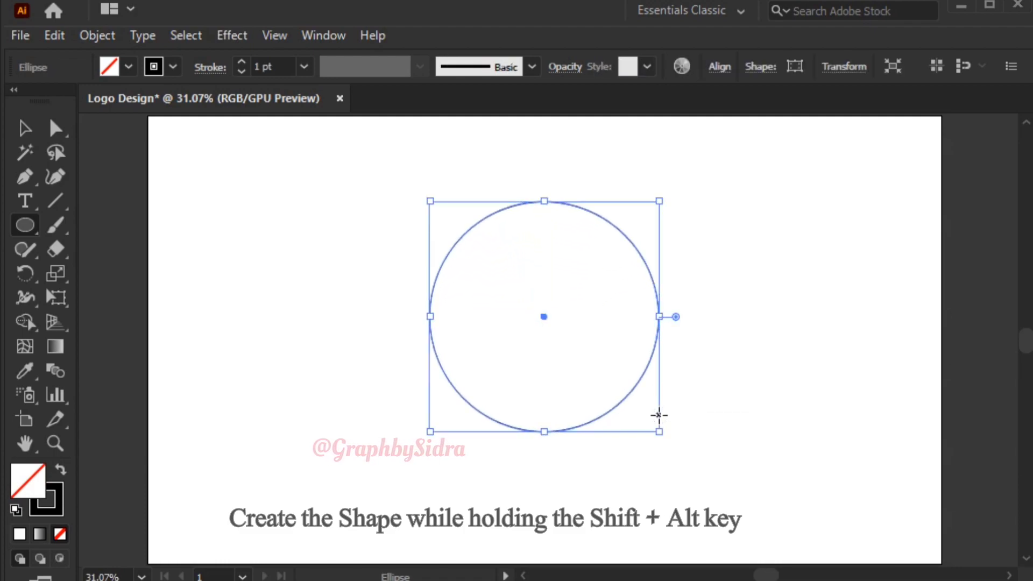
# - Centre the circle vertically relative to the artboard
pyautogui.click(711, 69)
pyautogui.click(704, 242)
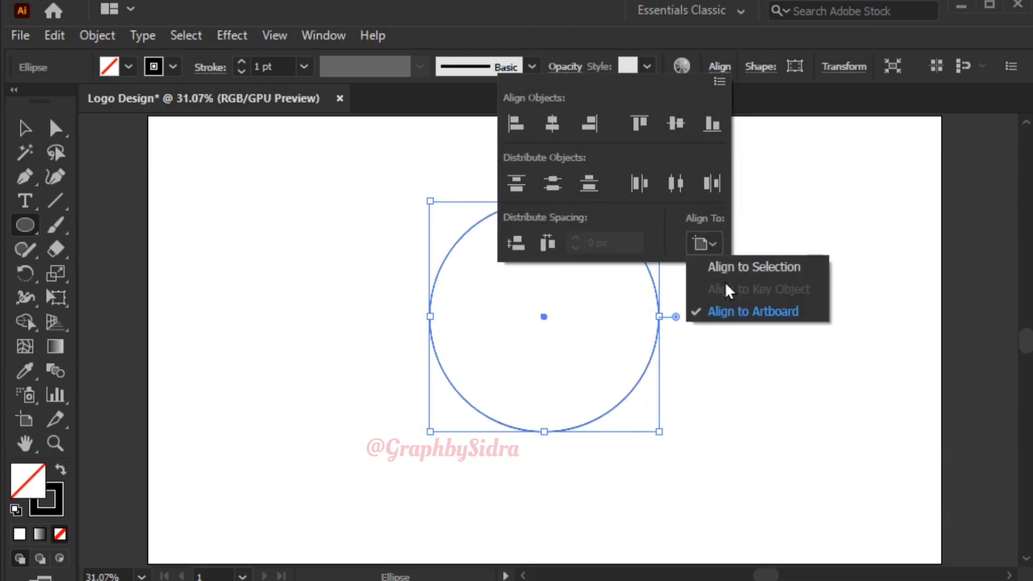
pyautogui.click(758, 312)
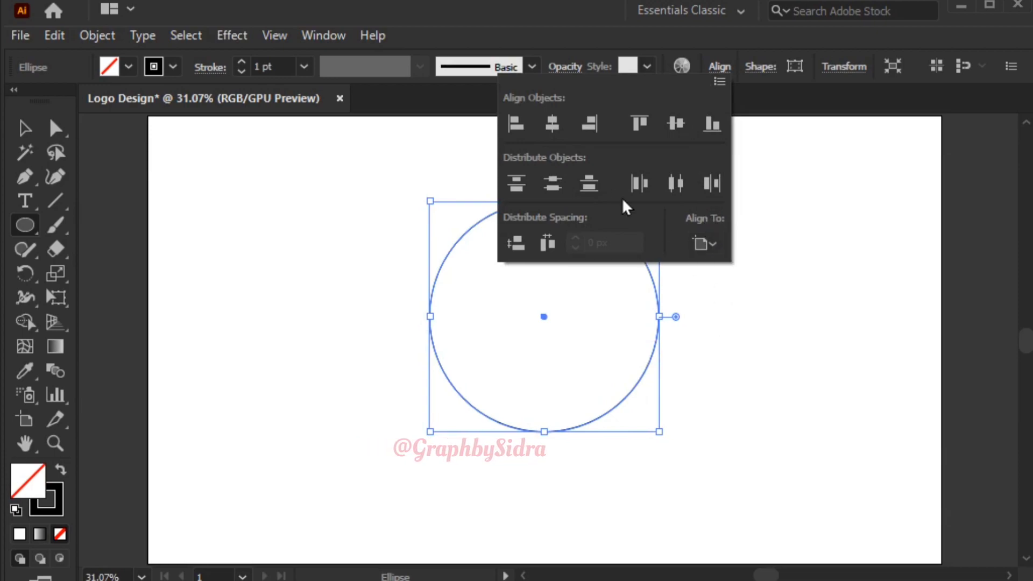
pyautogui.click(677, 123)
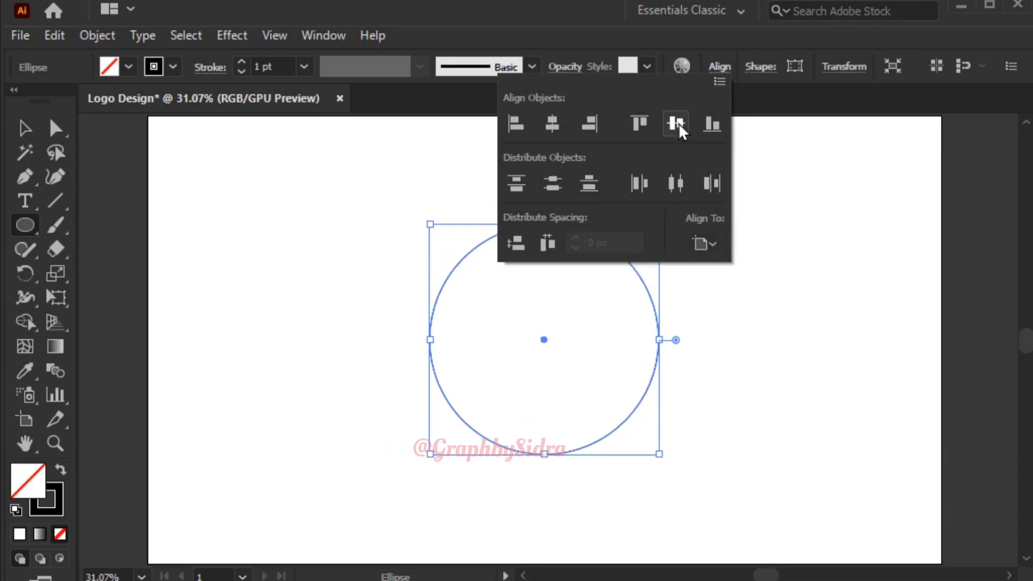
pyautogui.click(712, 68)
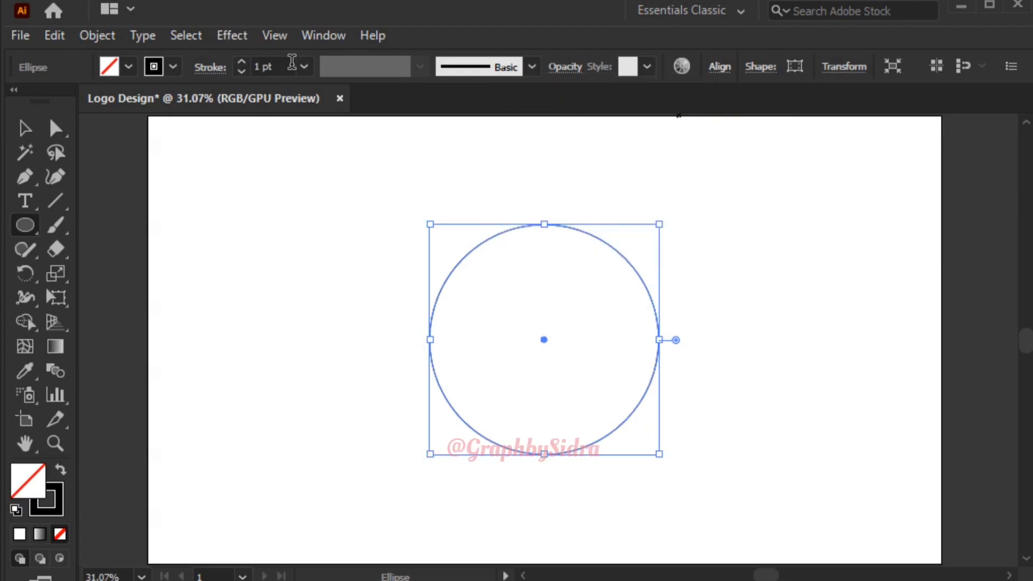
# - Set the circle's stroke weight to 70 pt
pyautogui.moveTo(292, 63); pyautogui.dragTo(225, 67)
pyautogui.write('4')
pyautogui.press('Return')
pyautogui.click(243, 62)
pyautogui.moveTo(243, 62); pyautogui.dragTo(243, 63)
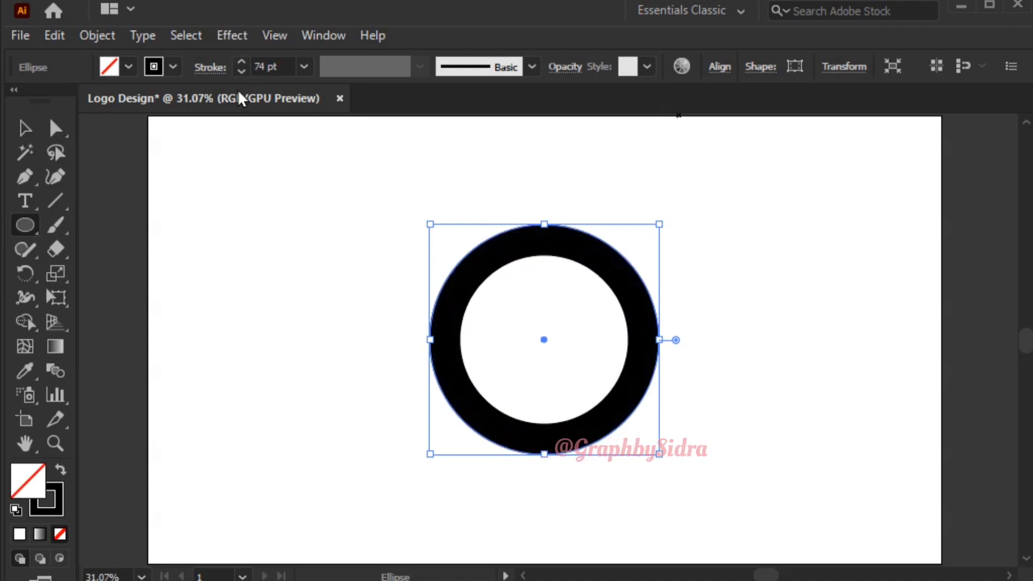
pyautogui.click(240, 74)
pyautogui.click(240, 74)
pyautogui.click(239, 74)
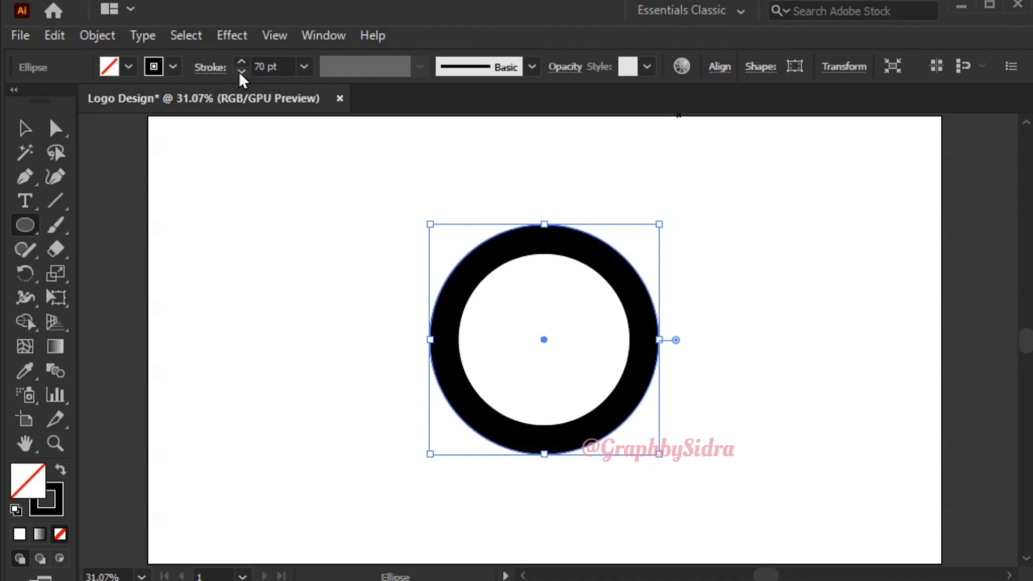
pyautogui.click(278, 67)
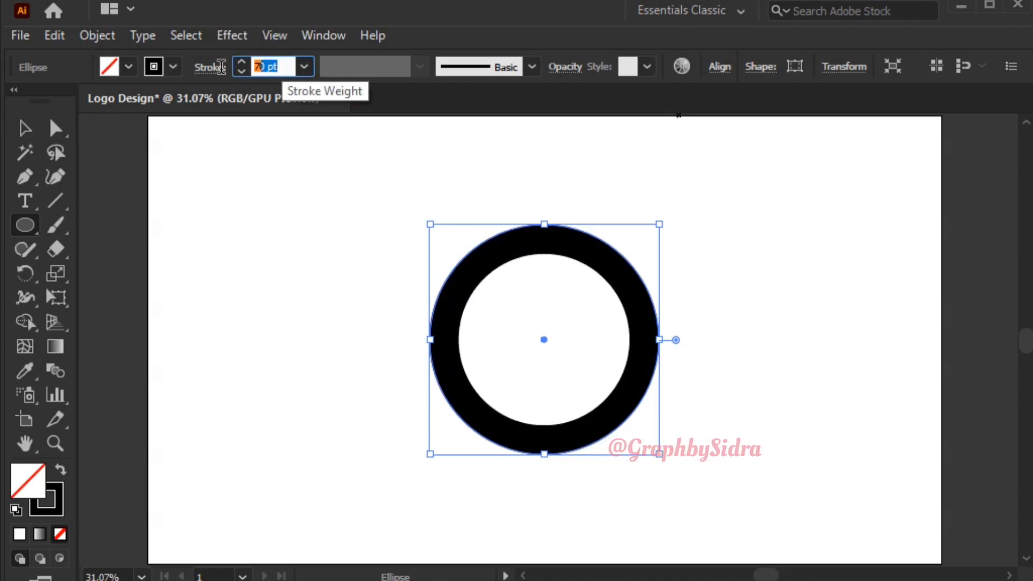
# - Align the circle's stroke to the centre of its path
pyautogui.click(210, 67)
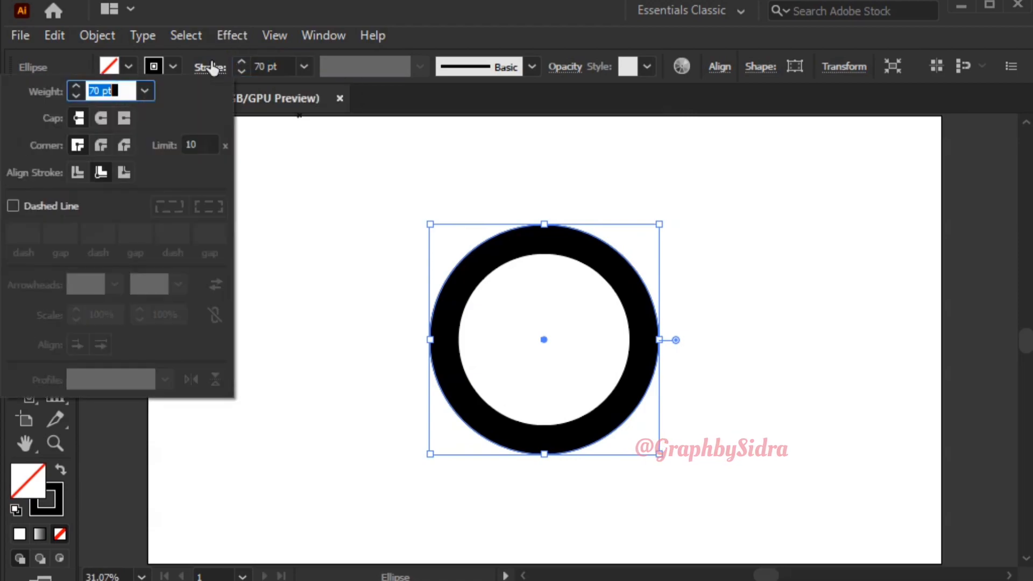
pyautogui.click(78, 171)
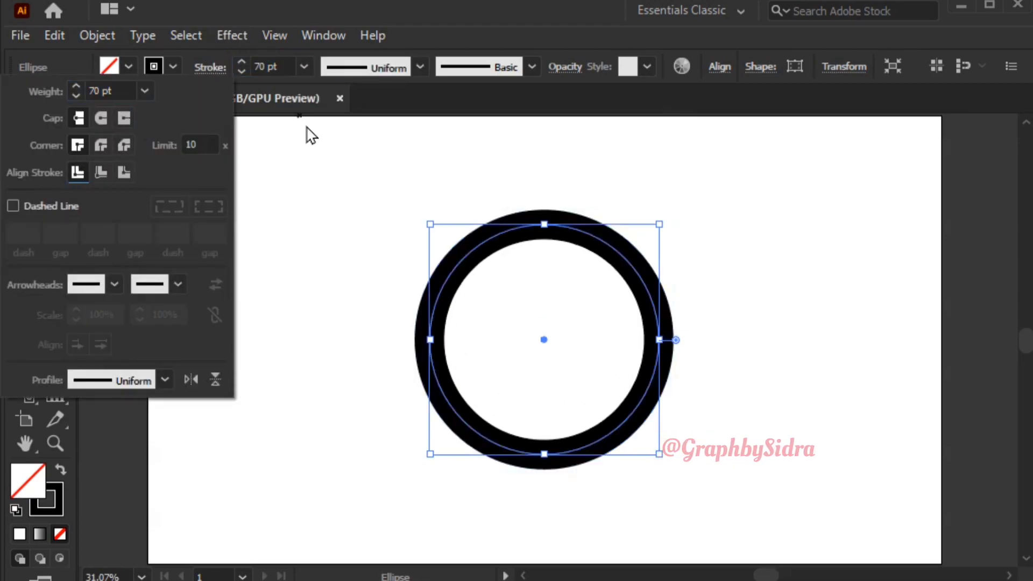
pyautogui.click(221, 70)
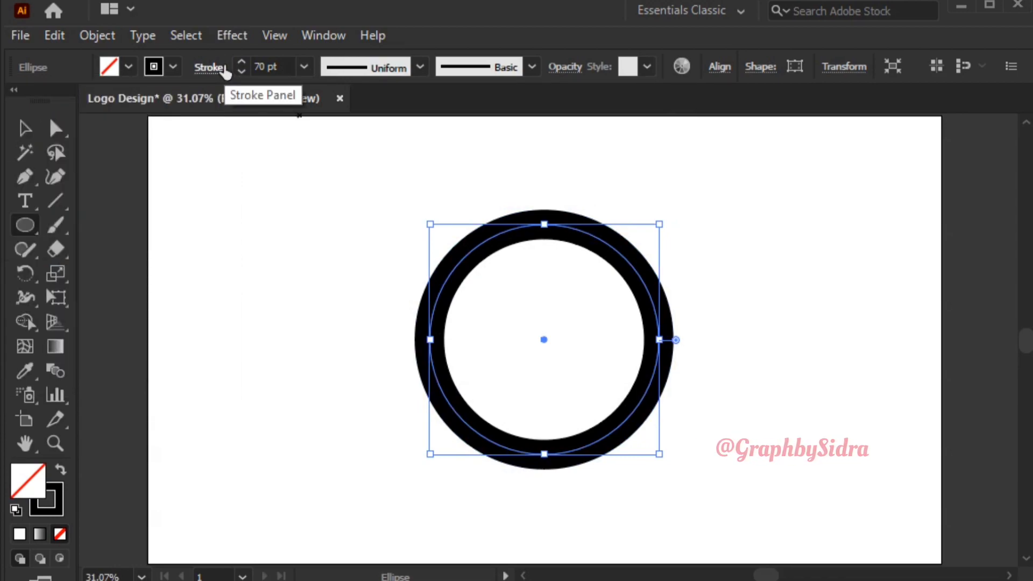
# - Draw a straight horizontal Pen line through the circle's centre, extending past both sides of the ring
pyautogui.click(25, 176)
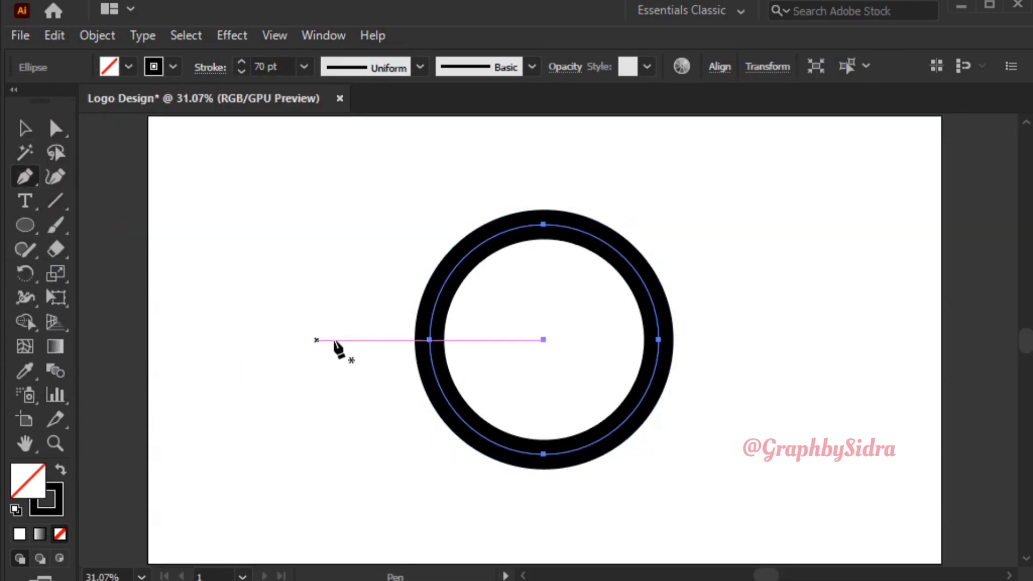
pyautogui.click(380, 340)
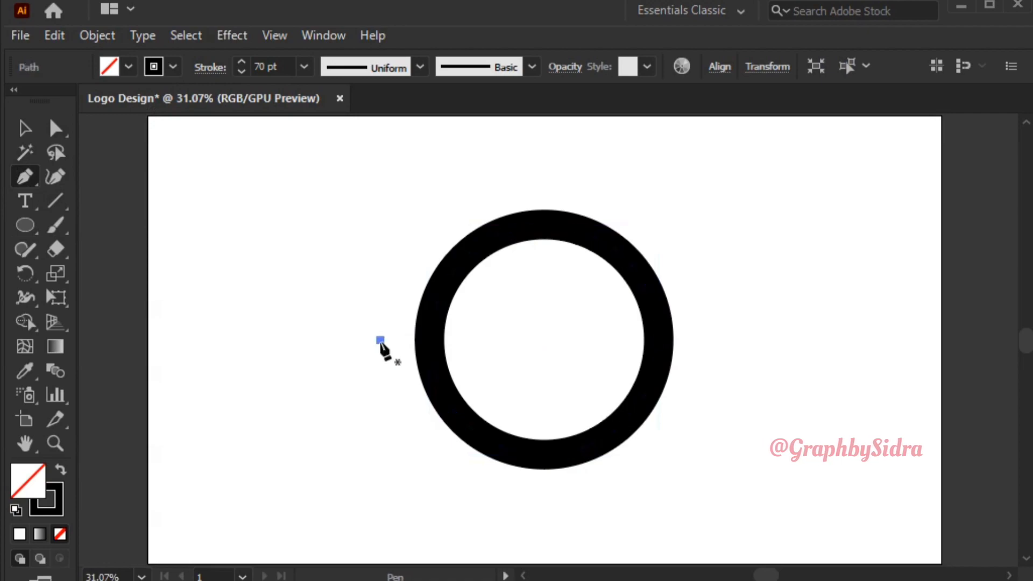
pyautogui.keyDown('shift'); pyautogui.click(700, 344); pyautogui.keyUp('shift')
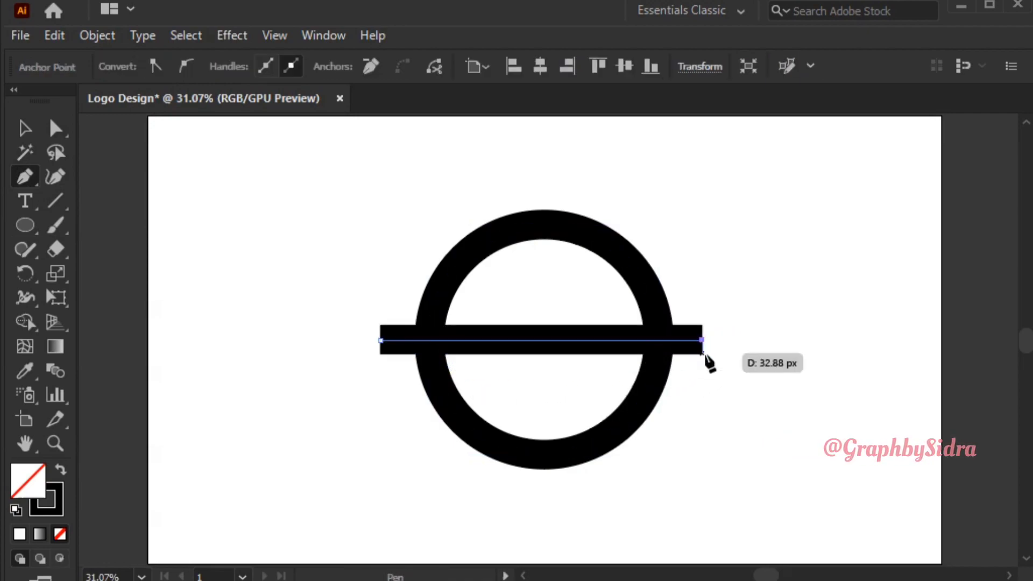
pyautogui.press('Escape')
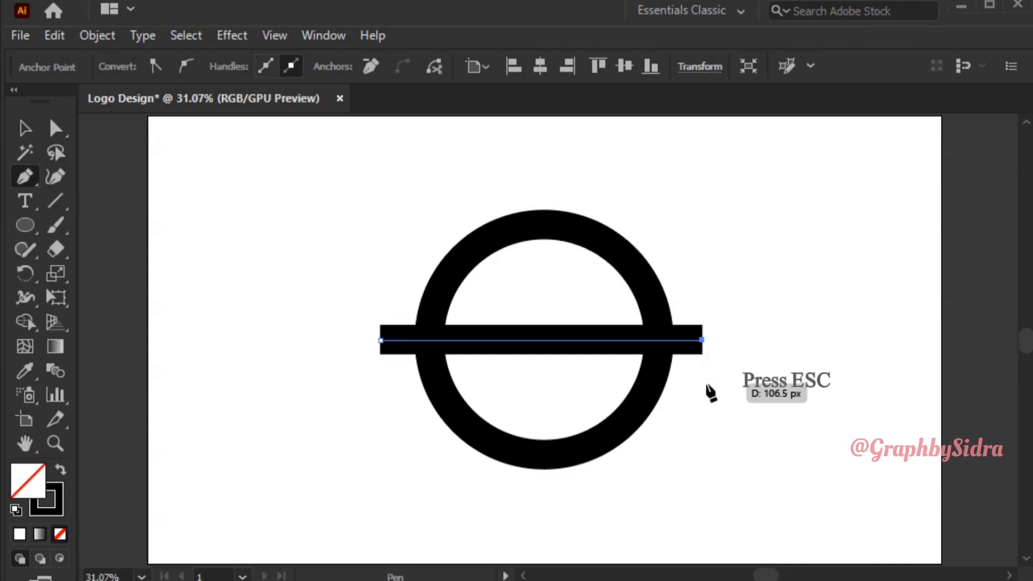
# - Copy the horizontal line, paste the copy in front, and rotate it to vertical
pyautogui.click(26, 135)
pyautogui.moveTo(357, 304); pyautogui.dragTo(392, 356)
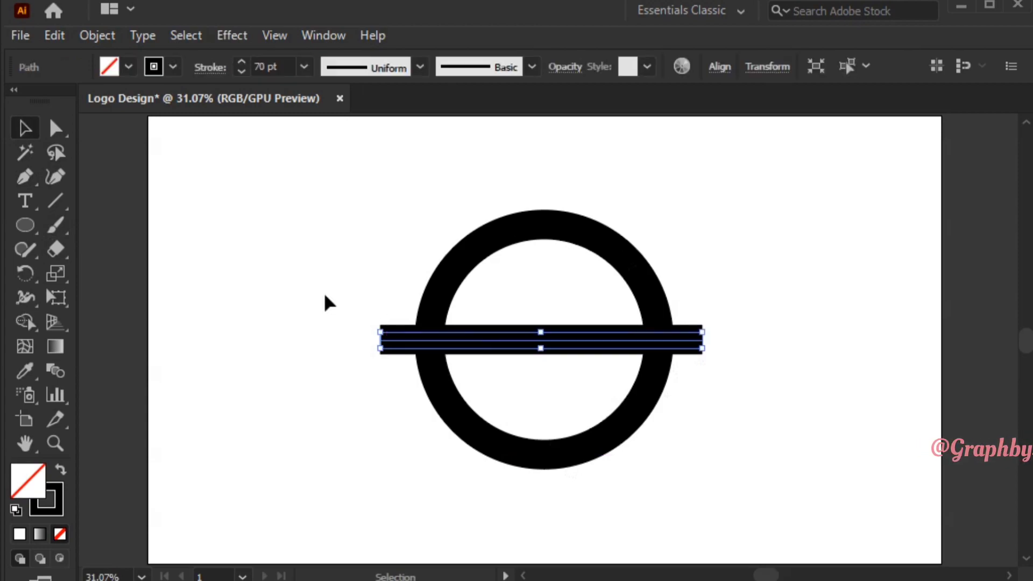
pyautogui.click(56, 28)
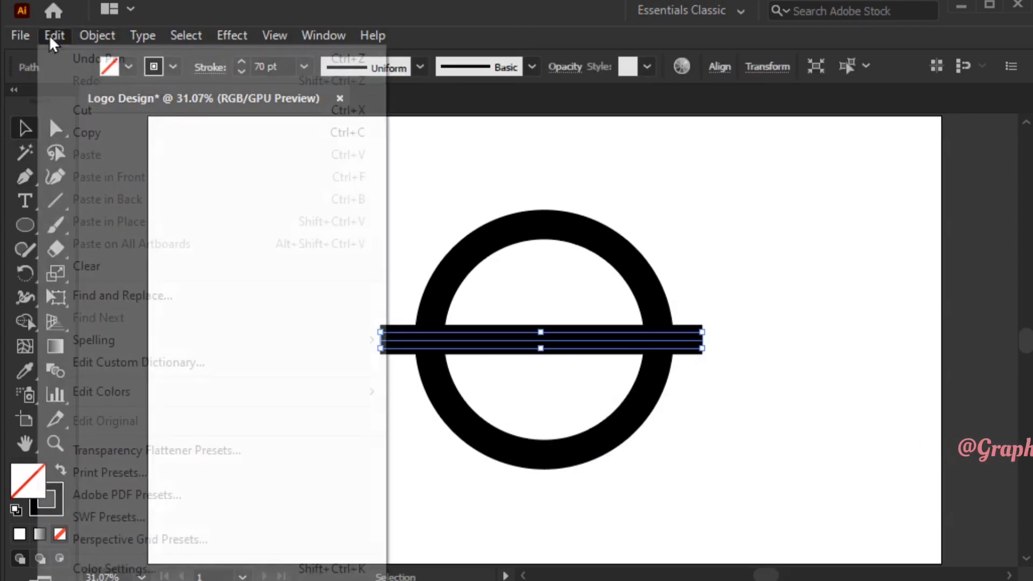
pyautogui.click(82, 41)
pyautogui.moveTo(54, 35)
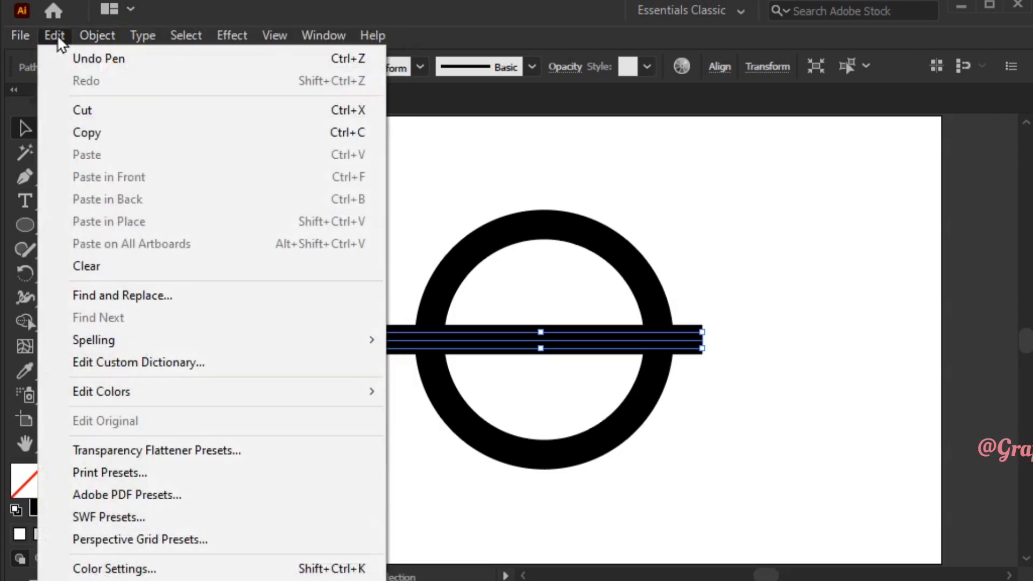
pyautogui.click(76, 134)
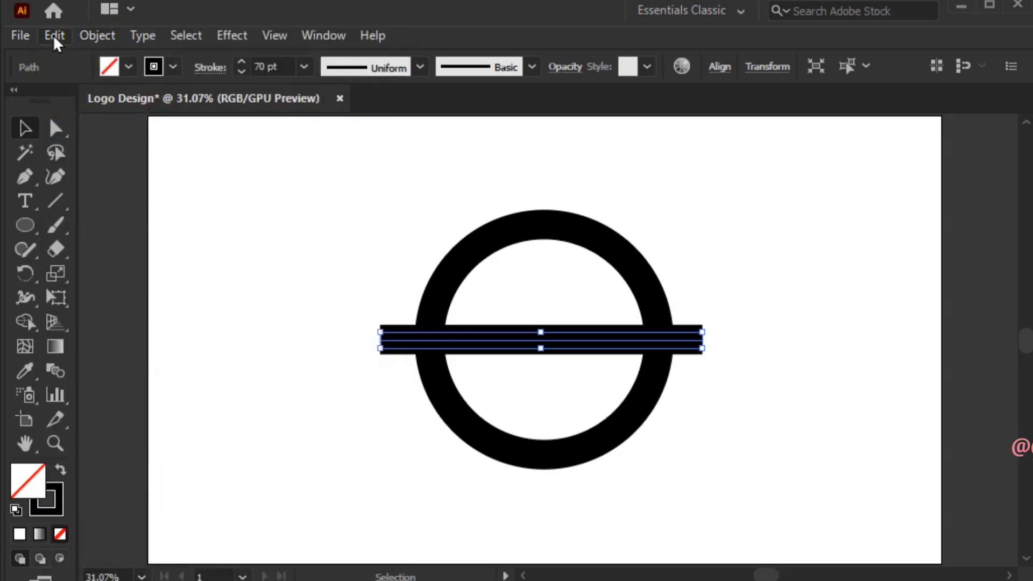
pyautogui.click(53, 34)
pyautogui.click(106, 175)
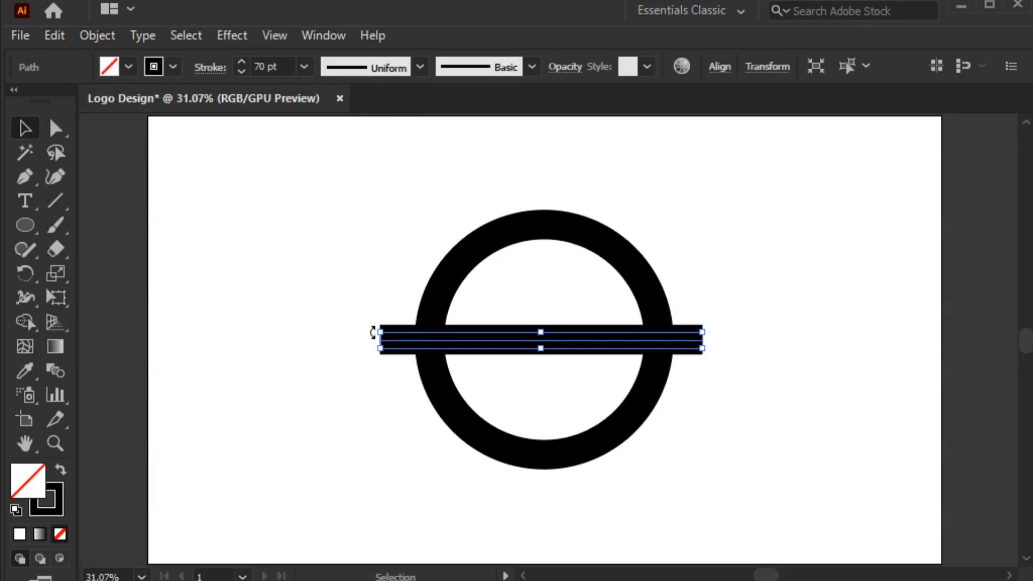
pyautogui.moveTo(372, 332); pyautogui.dragTo(502, 153)
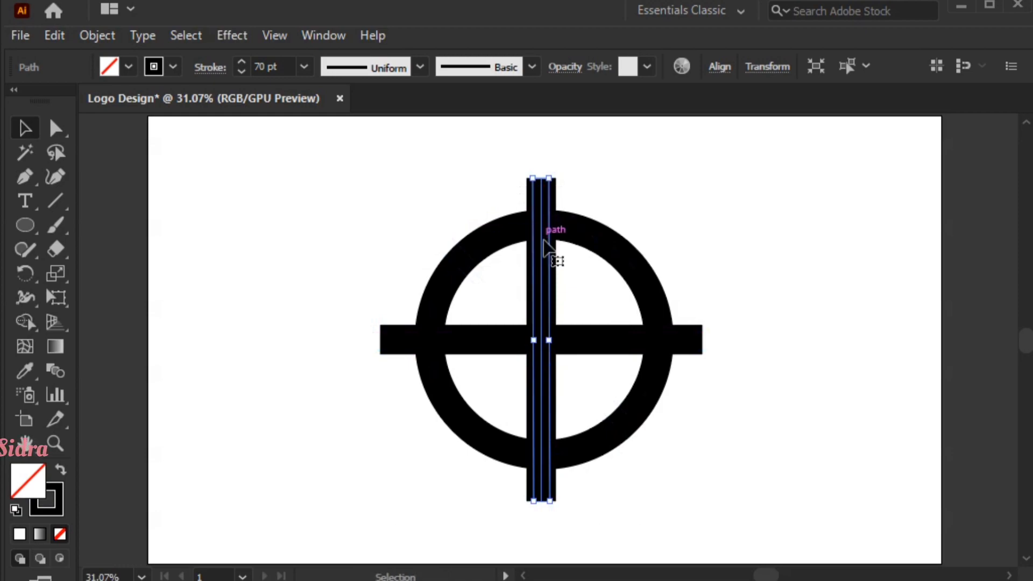
# - Shift the vertical bar left of the circle's centre and place a pasted-in-front copy parallel to it on the right side
pyautogui.moveTo(542, 246); pyautogui.dragTo(522, 249)
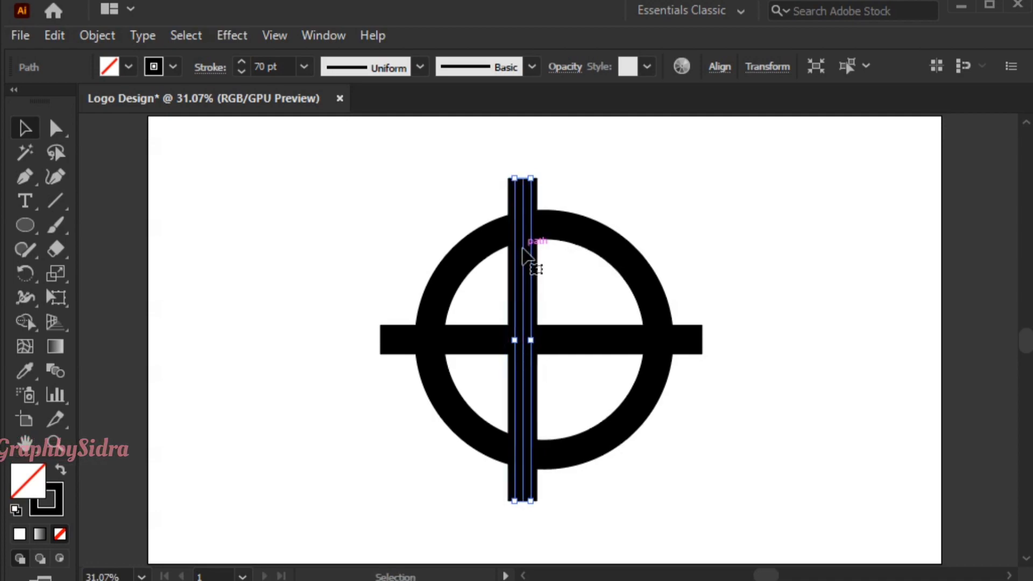
pyautogui.click(58, 35)
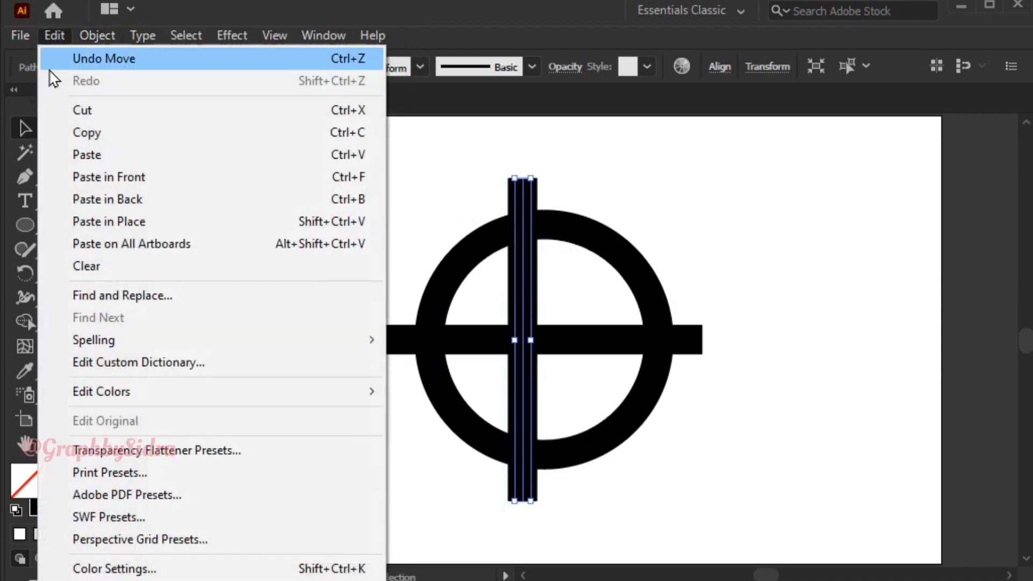
pyautogui.click(54, 133)
pyautogui.click(46, 37)
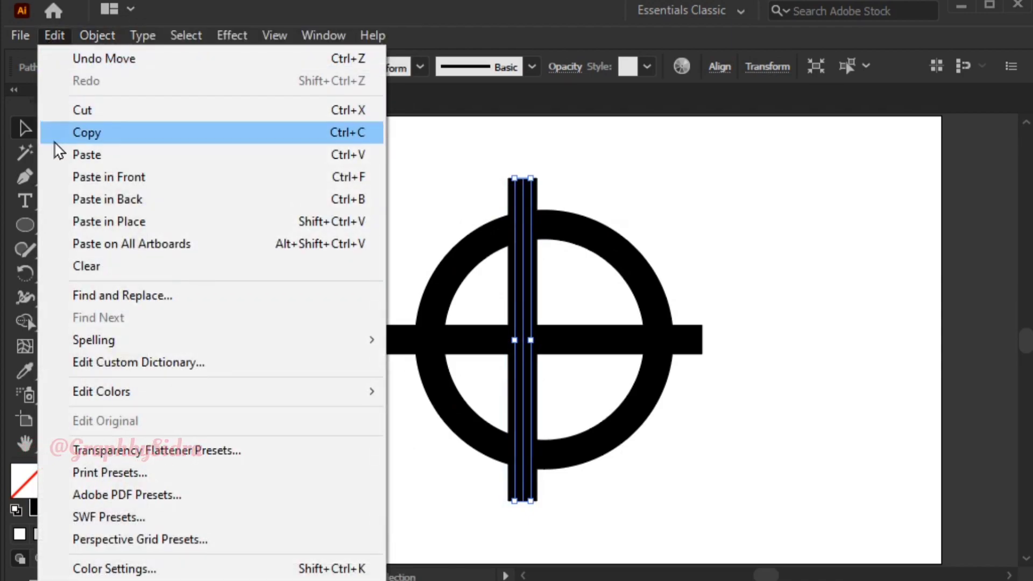
pyautogui.click(56, 174)
pyautogui.moveTo(526, 304); pyautogui.dragTo(569, 300)
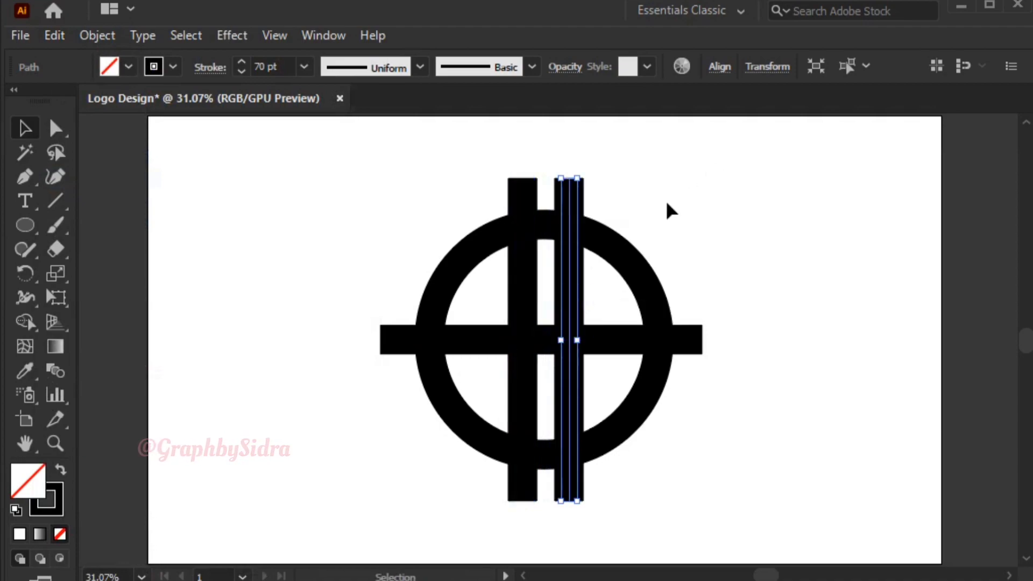
pyautogui.hotkey('shift', 'Left')
# - Select the circle and all three bars and scale them up proportionally from their centre
pyautogui.moveTo(709, 185); pyautogui.dragTo(517, 495)
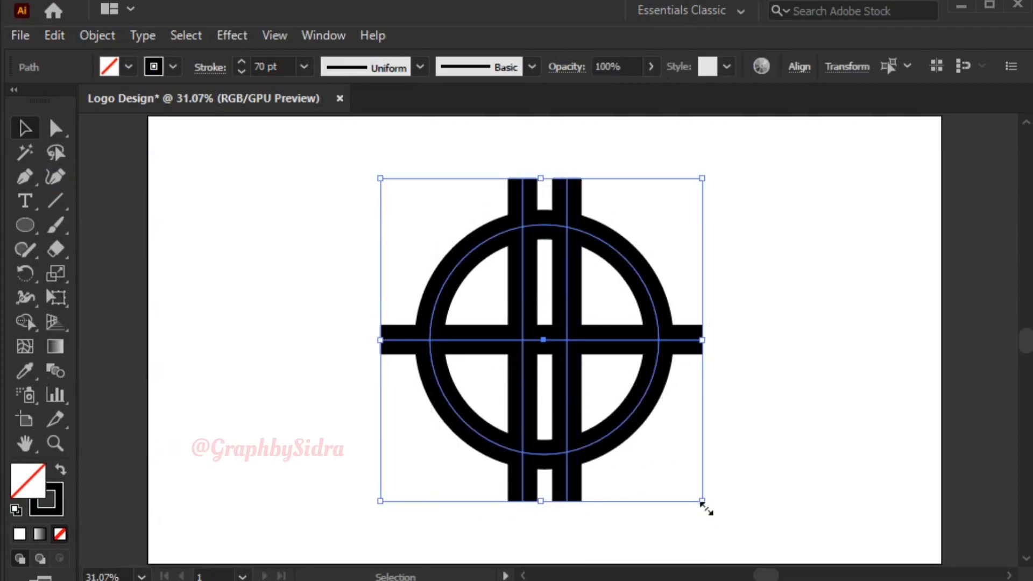
pyautogui.moveTo(702, 501); pyautogui.dragTo(732, 534)
pyautogui.click(786, 445)
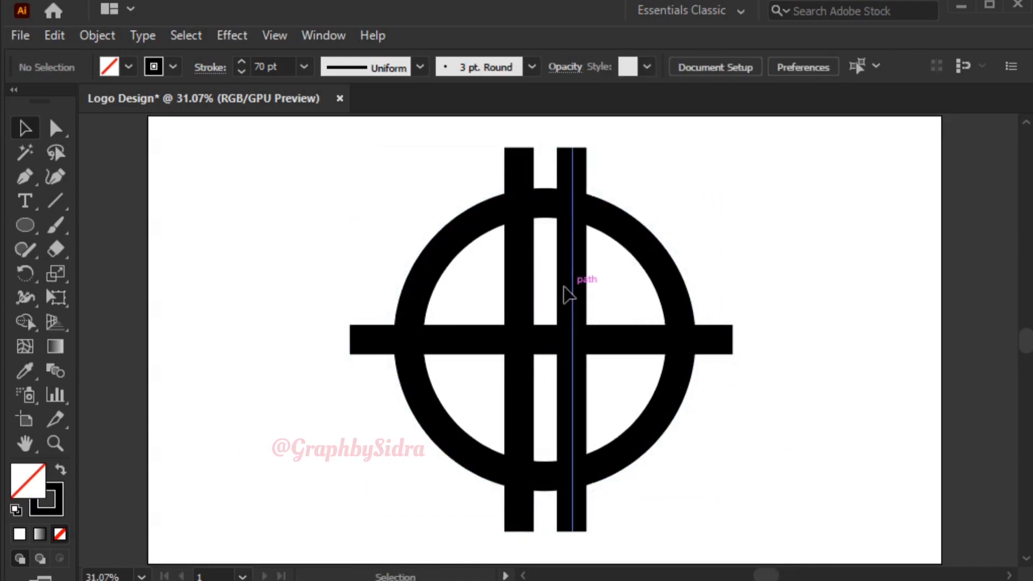
# - Nudge the two vertical bars slightly toward each other to narrow the gap between them
pyautogui.click(525, 295)
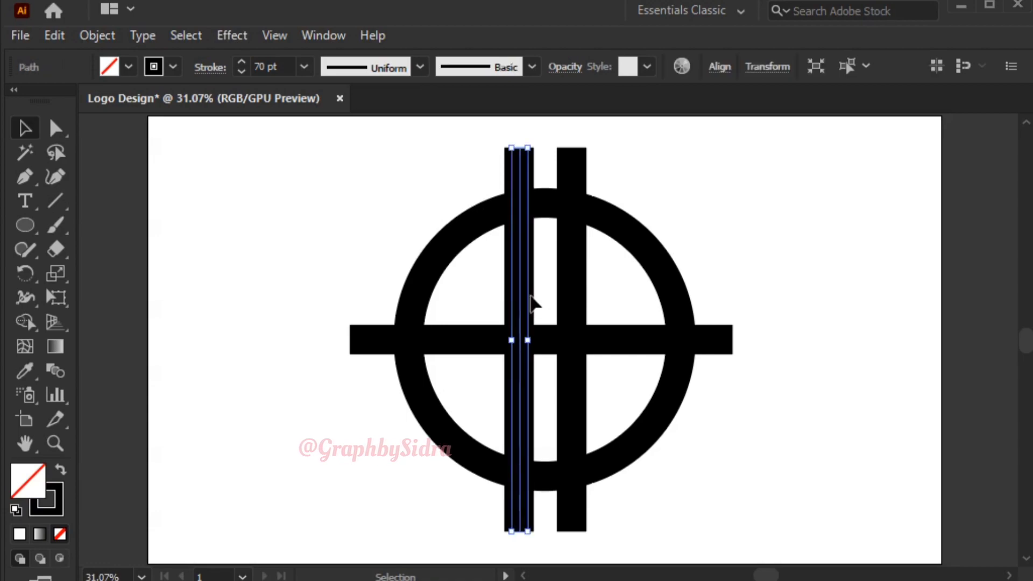
pyautogui.click(560, 290)
pyautogui.press('Right')
pyautogui.press('Right')
pyautogui.press('Left')
pyautogui.press('Left')
pyautogui.press('Left')
pyautogui.press('Left')
pyautogui.press('Left')
pyautogui.press('Left')
pyautogui.press('Left')
pyautogui.press('Left')
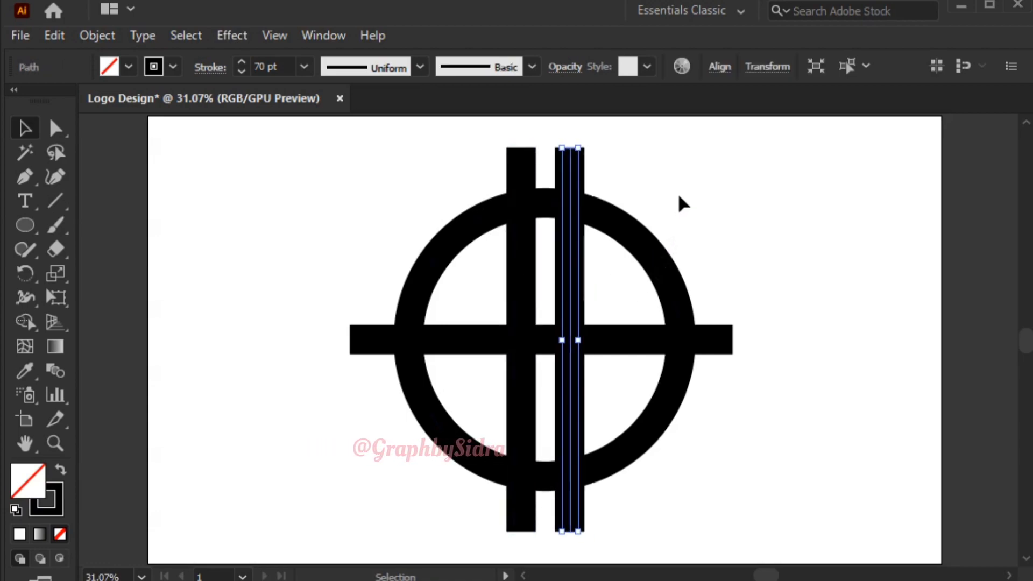
pyautogui.click(679, 197)
# - Select the circle and all three bars and expand their fill and stroke into shapes
pyautogui.moveTo(398, 193); pyautogui.dragTo(741, 469)
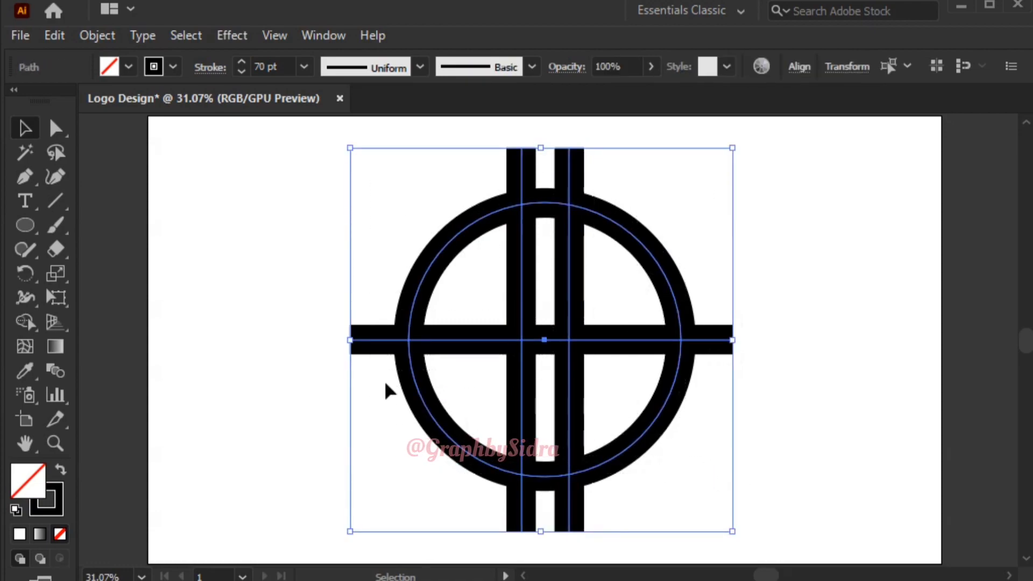
pyautogui.click(92, 37)
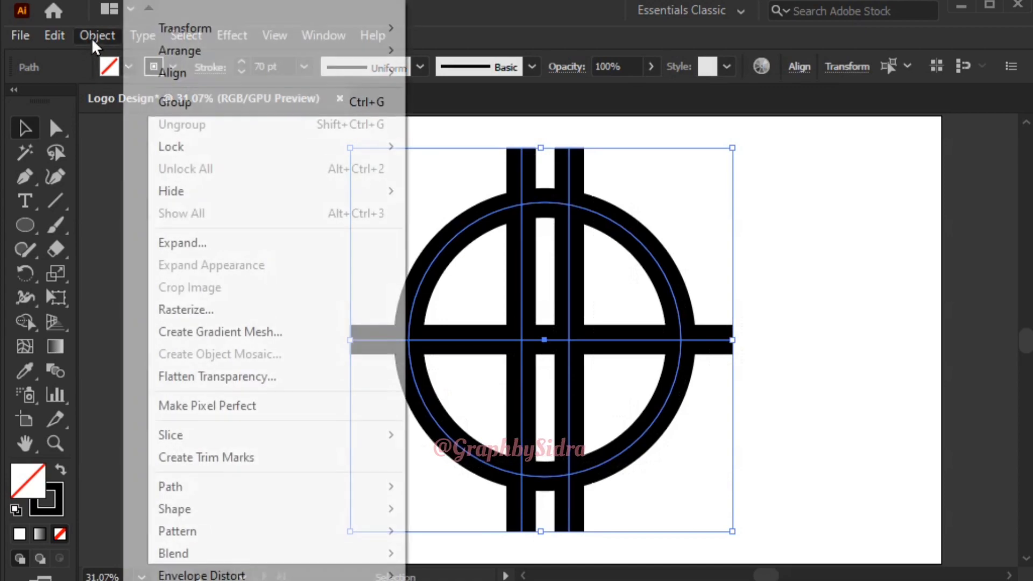
pyautogui.click(289, 243)
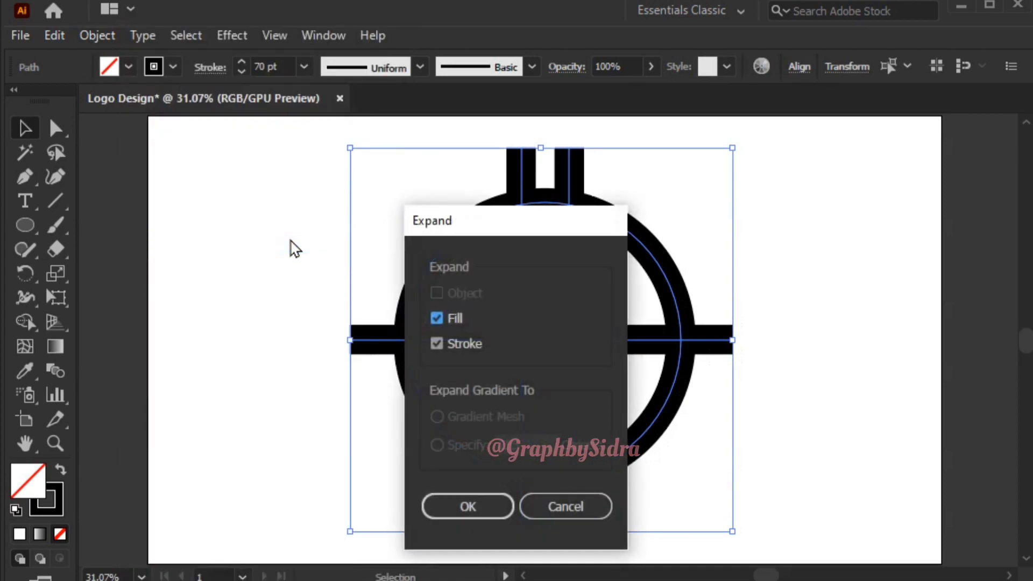
pyautogui.moveTo(541, 224); pyautogui.dragTo(529, 120)
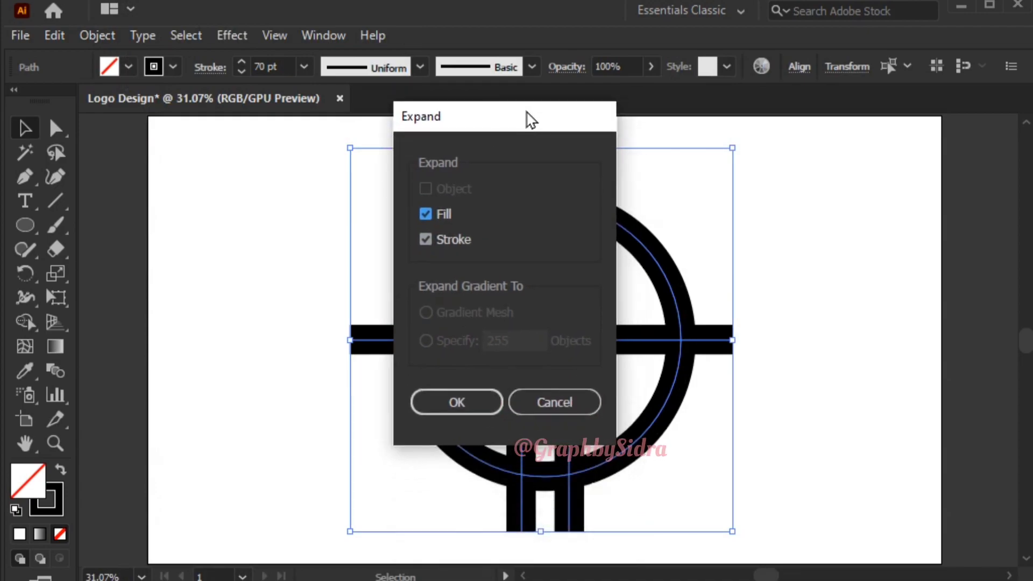
pyautogui.click(452, 402)
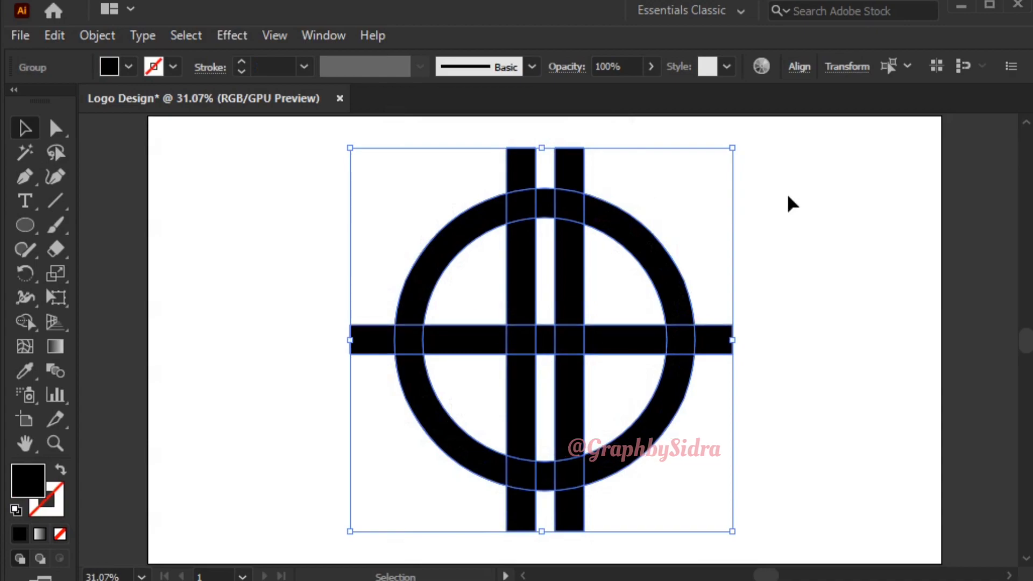
pyautogui.click(800, 193)
# - Remove the fill from all the expanded shapes and give them a black 1 pt stroke
pyautogui.moveTo(767, 150); pyautogui.dragTo(350, 474)
pyautogui.click(129, 67)
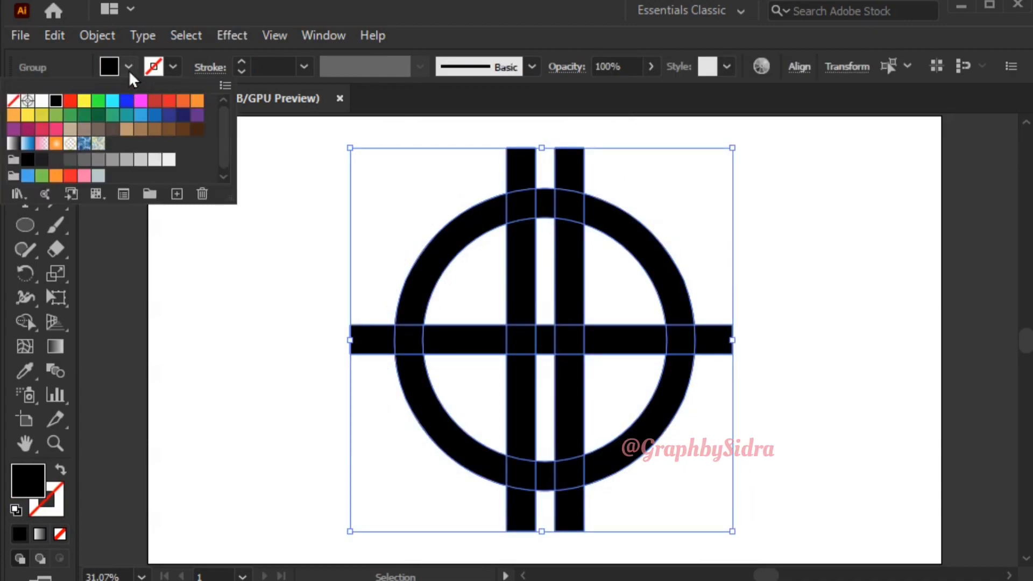
pyautogui.click(14, 101)
pyautogui.click(173, 67)
pyautogui.click(173, 67)
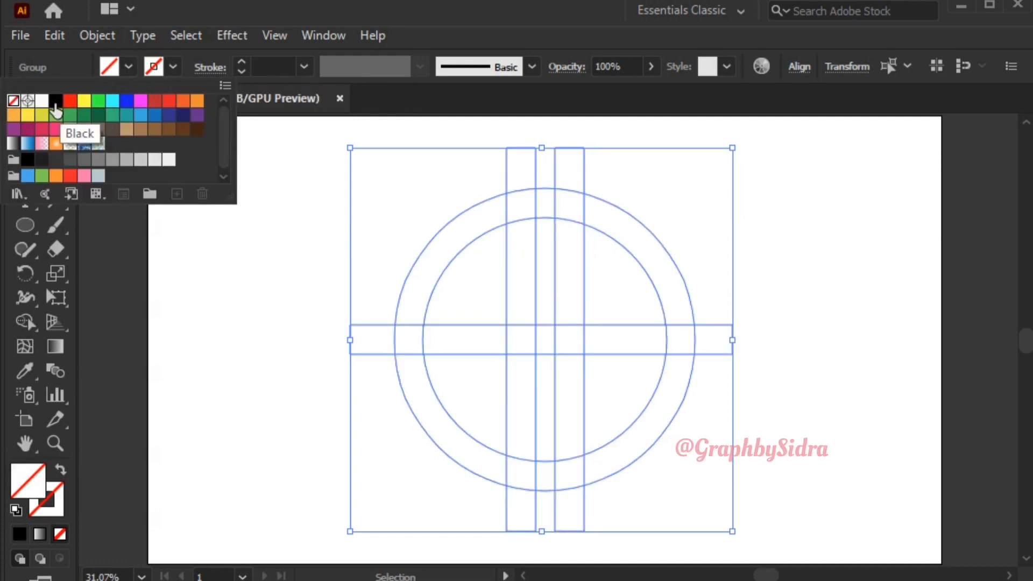
pyautogui.click(56, 101)
pyautogui.click(171, 69)
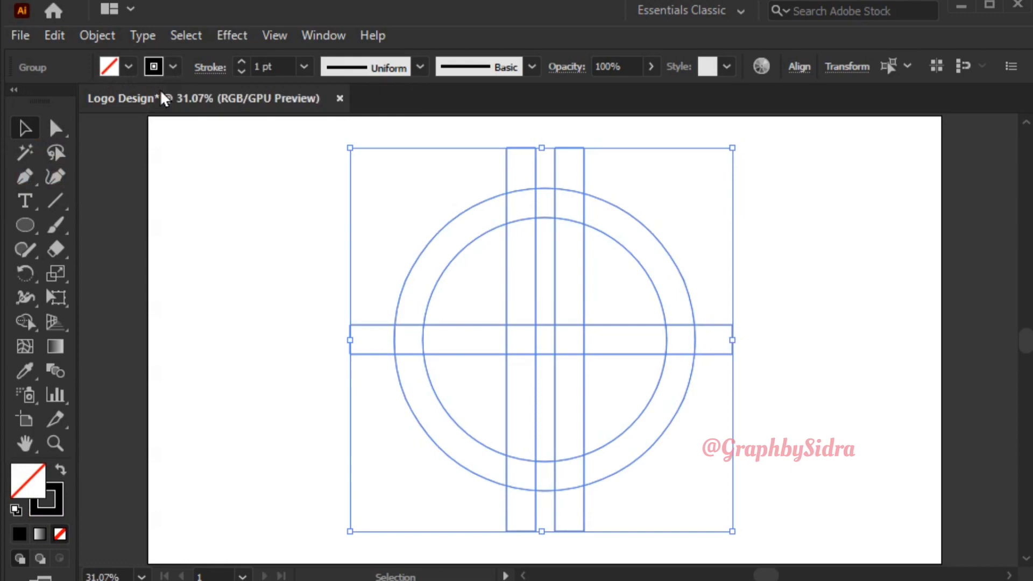
pyautogui.click(239, 253)
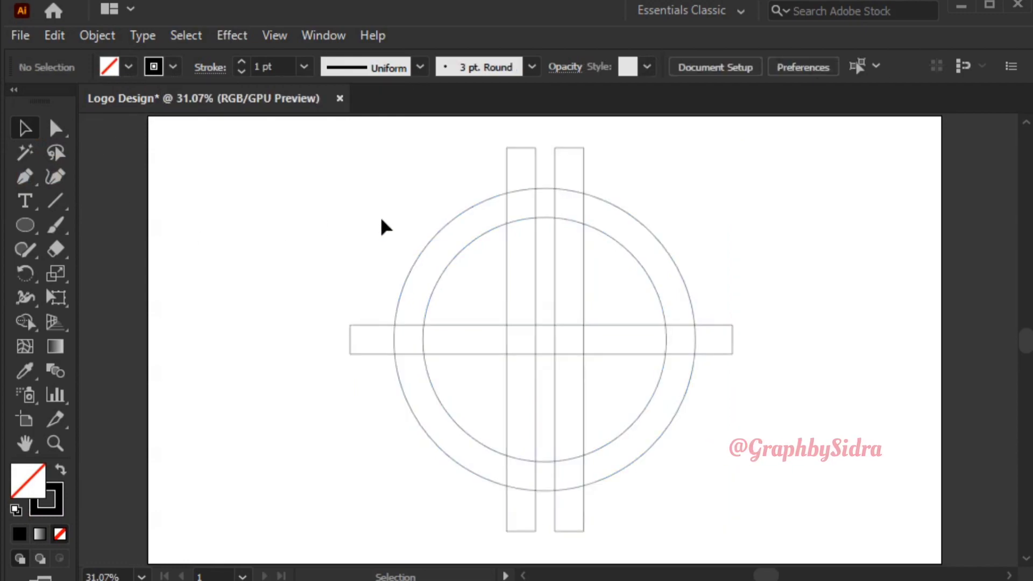
# - Draw a straight horizontal Pen line just above the horizontal bar, extending past both sides of the ring
pyautogui.press('p')
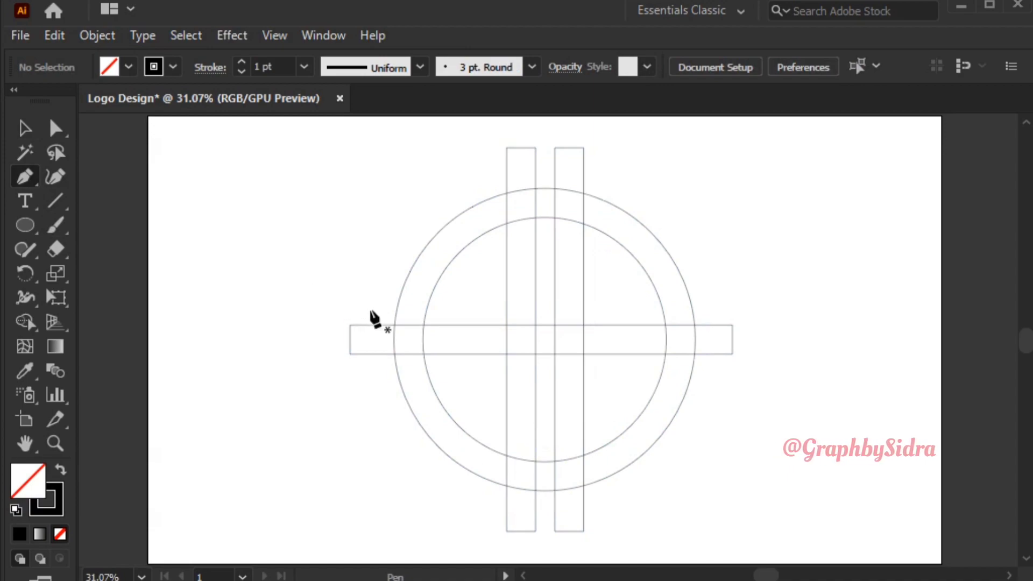
pyautogui.click(365, 306)
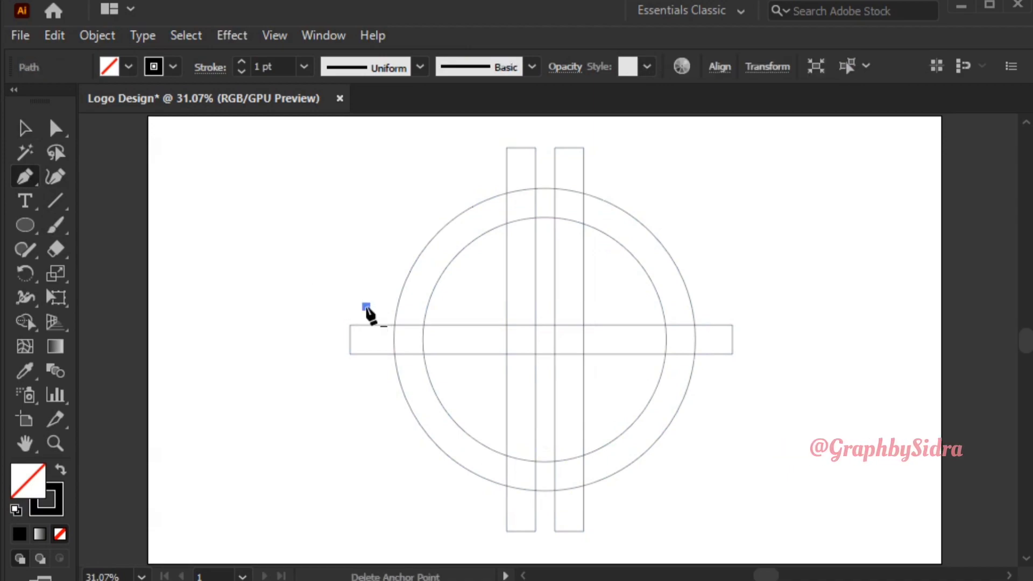
pyautogui.click(709, 306)
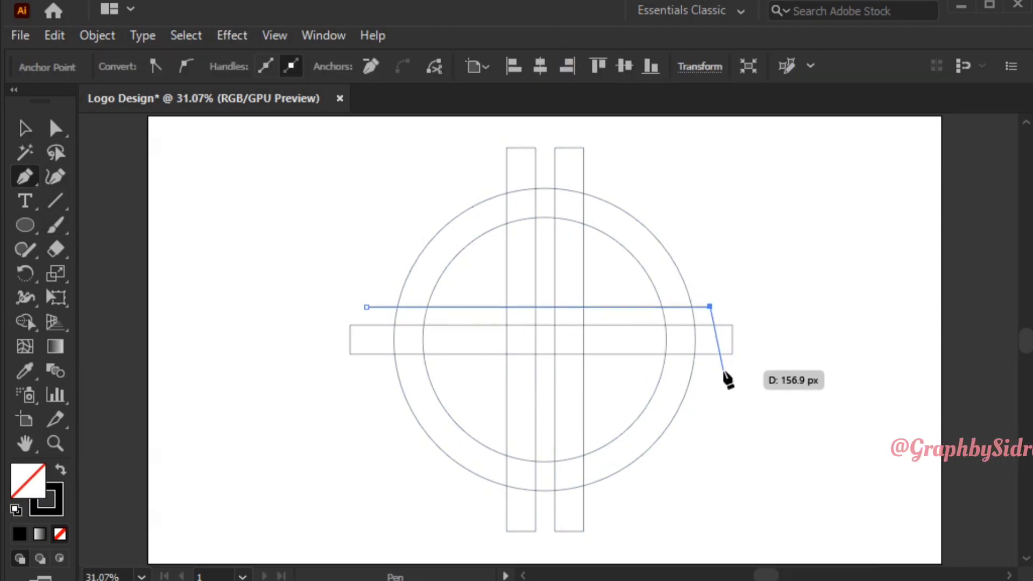
pyautogui.press('Escape')
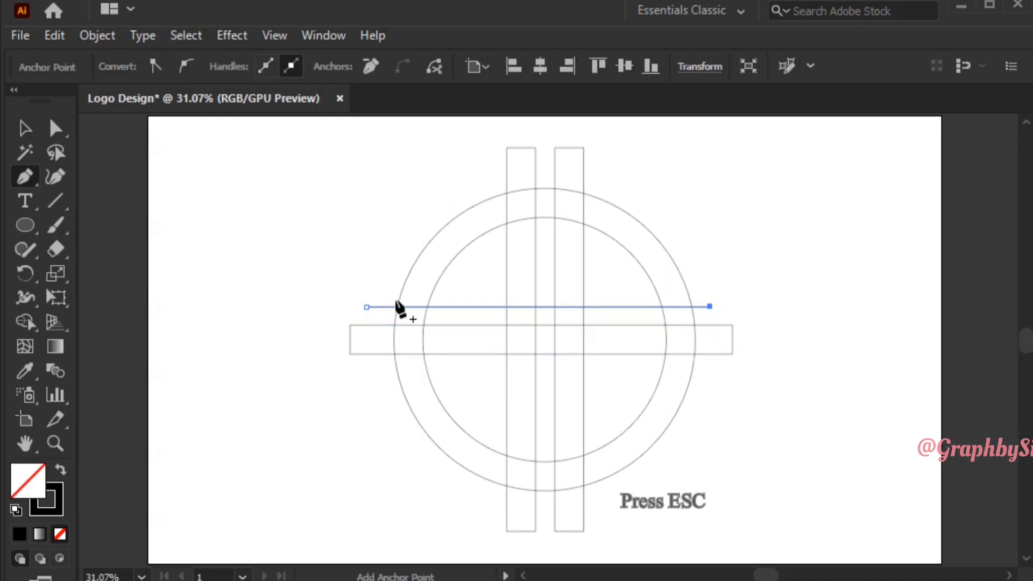
pyautogui.click(25, 128)
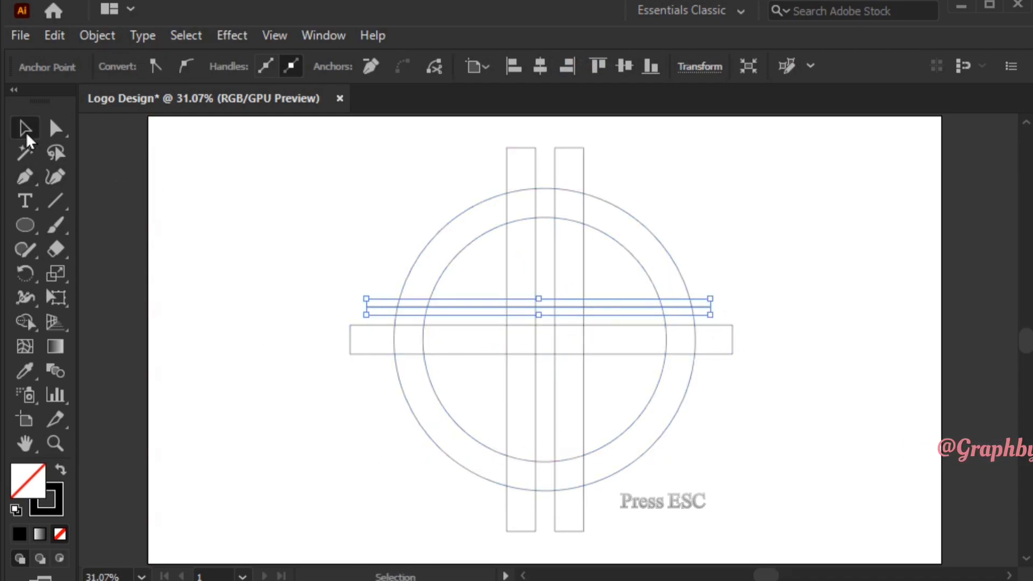
pyautogui.click(293, 222)
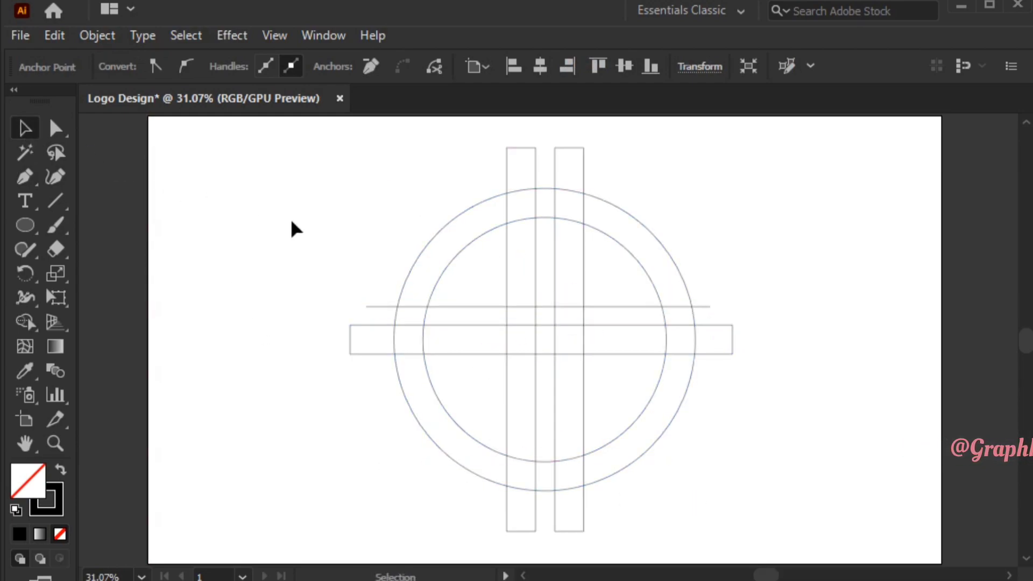
# - Place a pasted-in-front copy of the Pen line just below the horizontal bar and shift the original line slightly upward
pyautogui.click(463, 311)
pyautogui.click(62, 32)
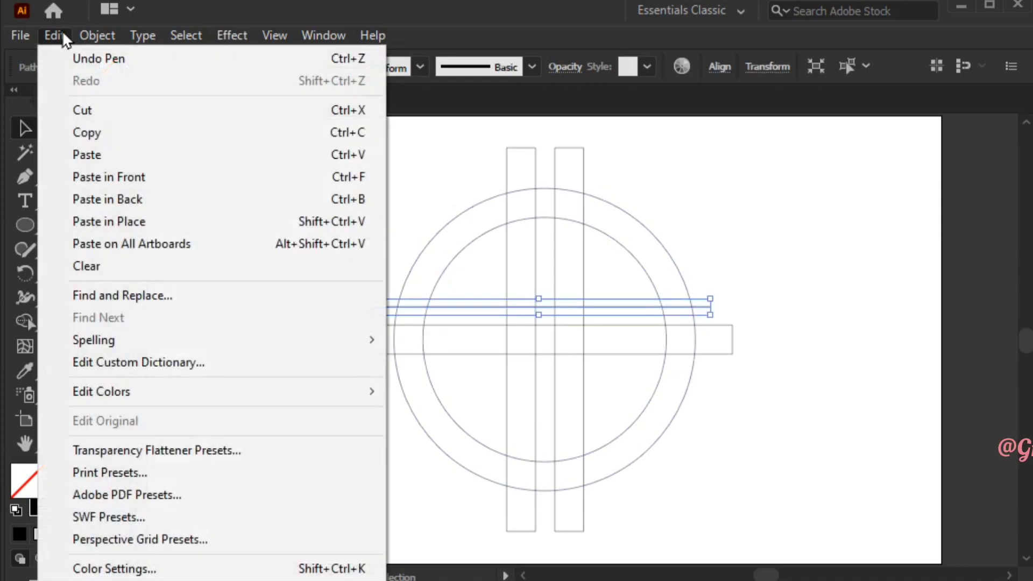
pyautogui.click(71, 127)
pyautogui.click(54, 36)
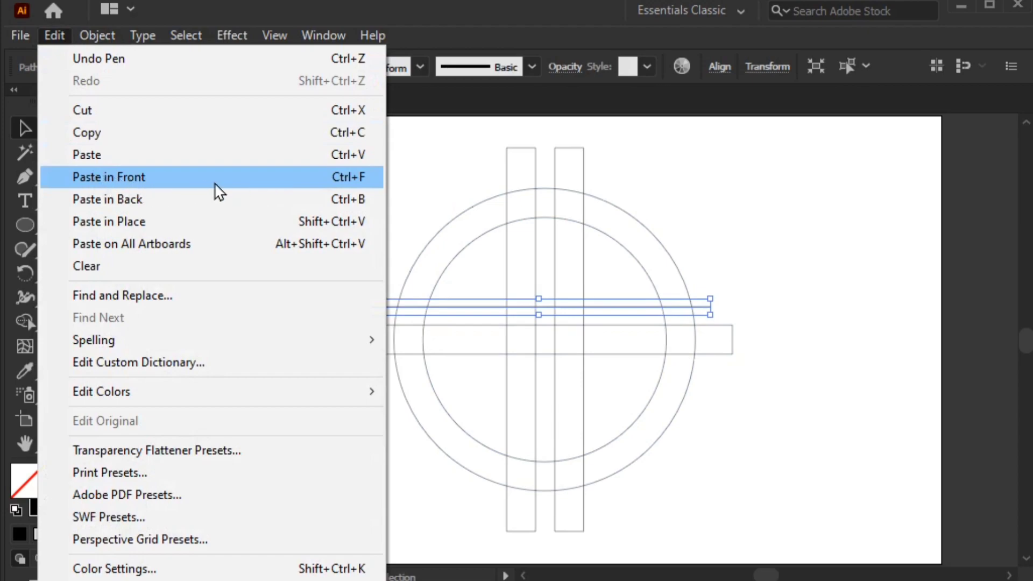
pyautogui.click(171, 186)
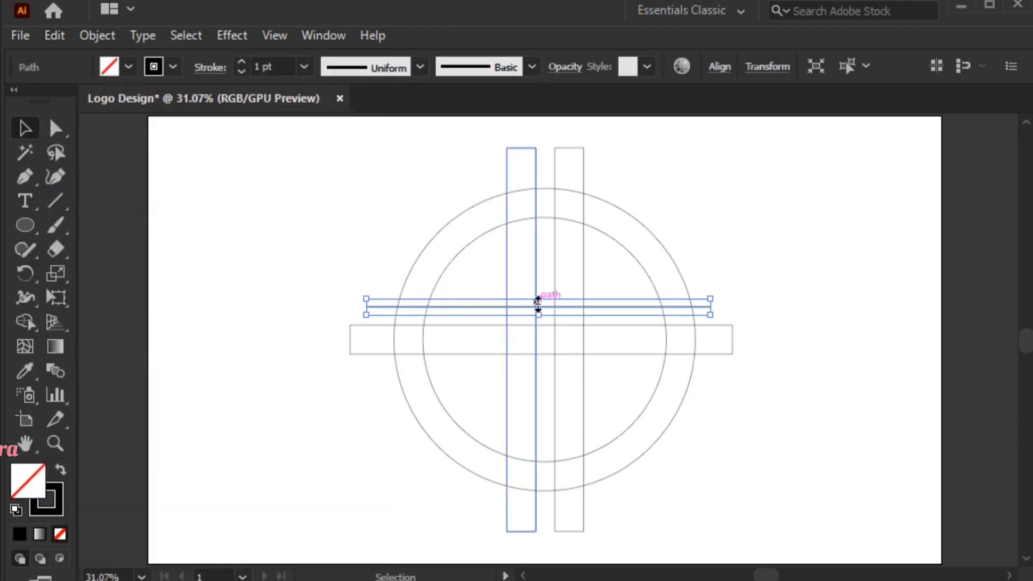
pyautogui.moveTo(543, 311); pyautogui.dragTo(545, 380)
pyautogui.click(337, 210)
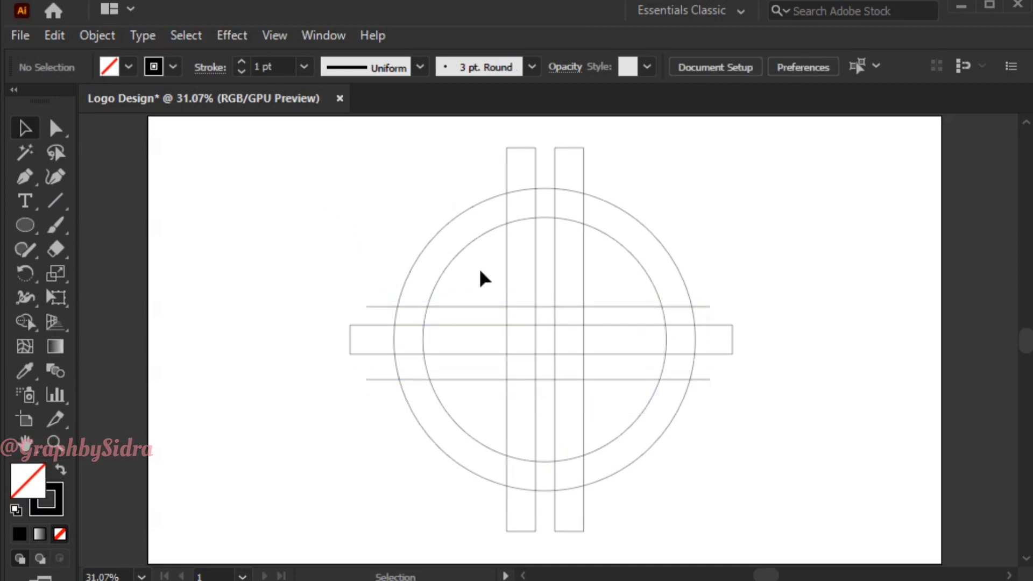
pyautogui.moveTo(487, 314); pyautogui.dragTo(487, 313)
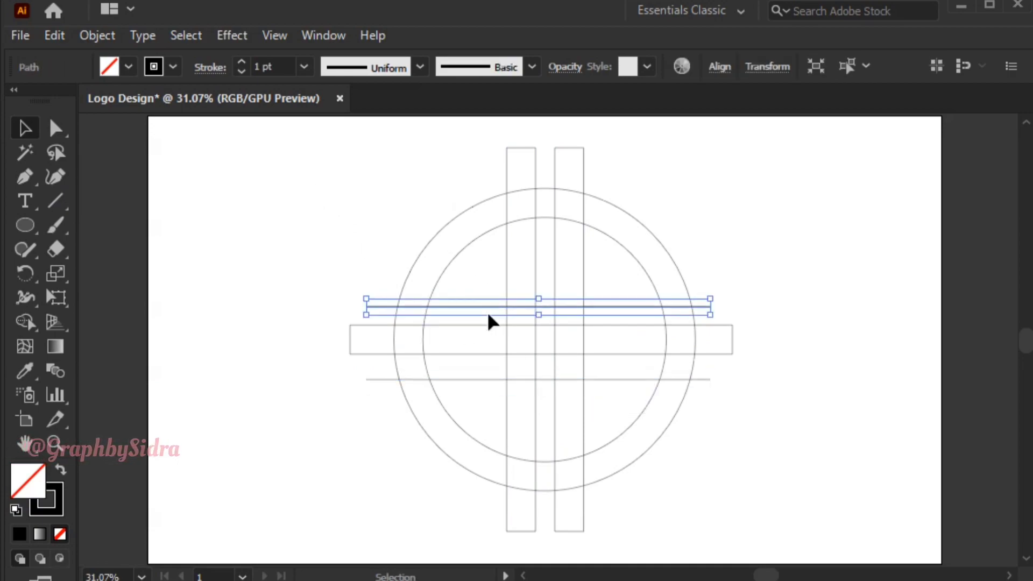
pyautogui.click(736, 242)
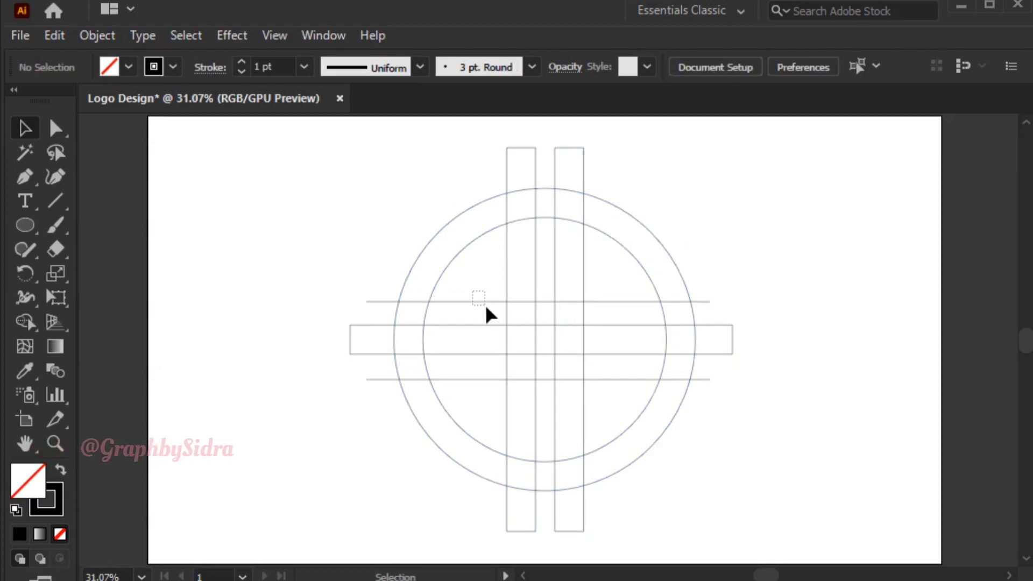
# - Copy the upper Pen line, paste it in front, and rotate it to vertical between the second vertical bar and the ring's right edge
pyautogui.moveTo(485, 307); pyautogui.dragTo(486, 307)
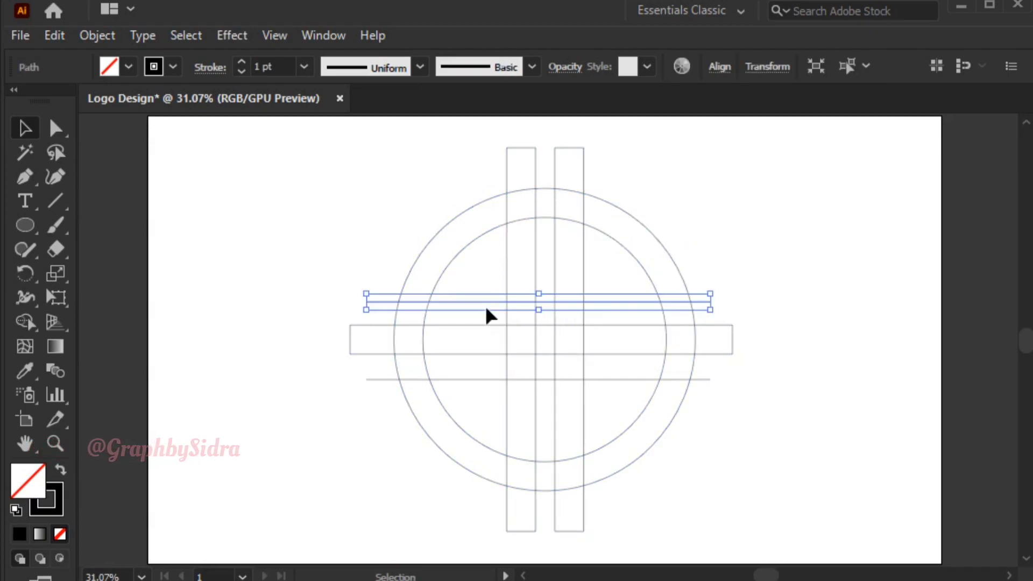
pyautogui.click(54, 38)
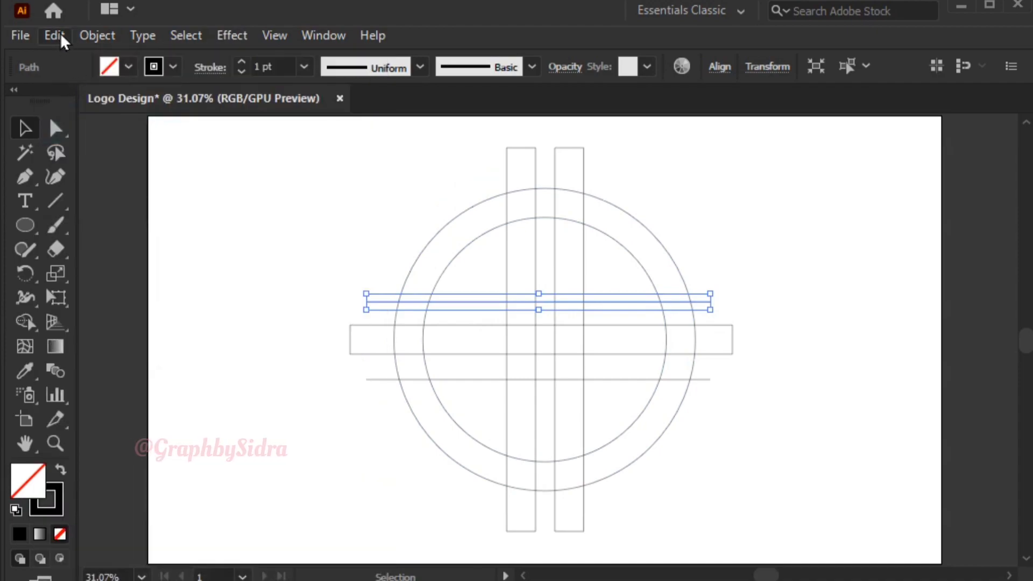
pyautogui.click(60, 34)
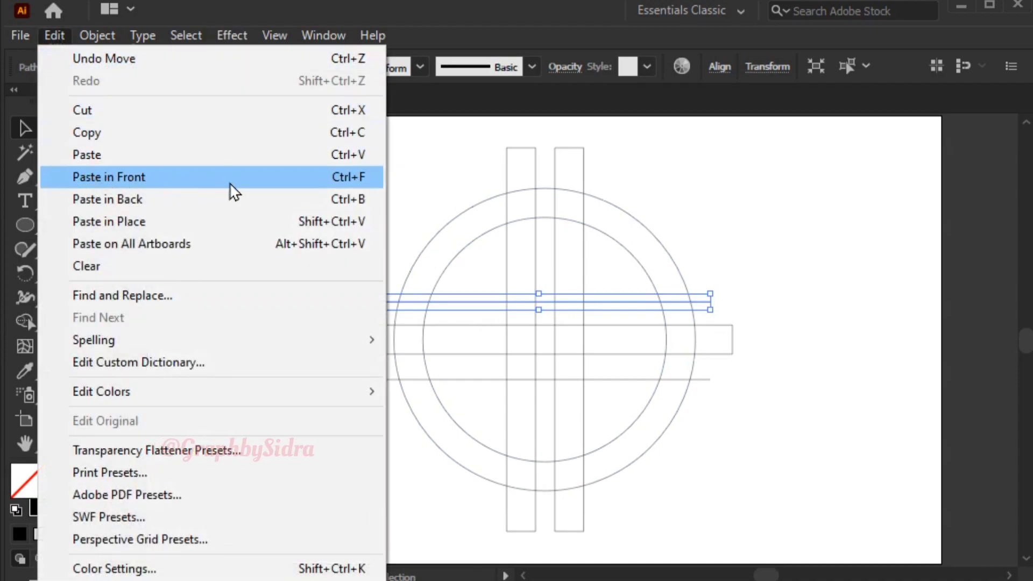
pyautogui.click(254, 184)
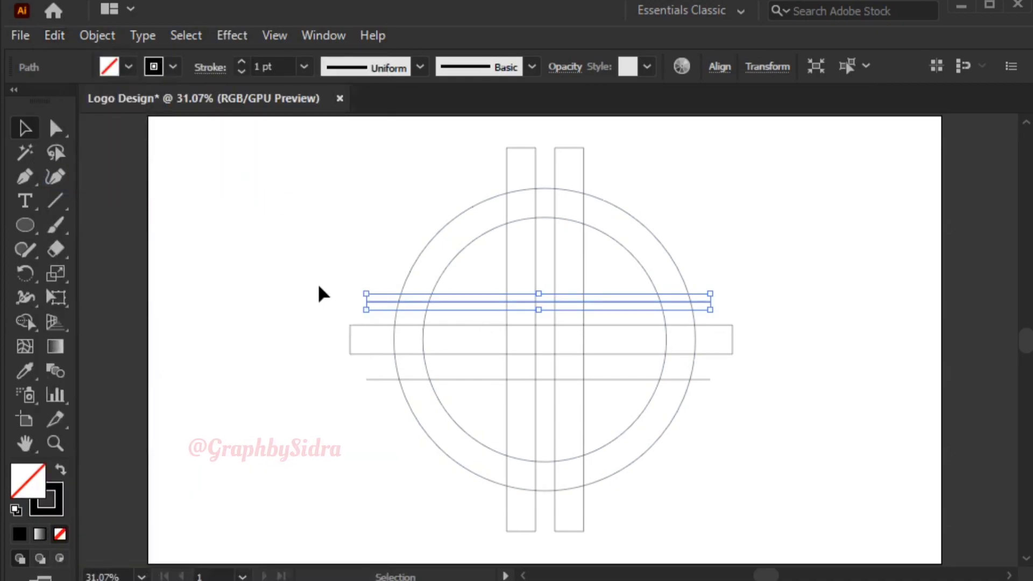
pyautogui.moveTo(359, 294); pyautogui.dragTo(620, 197)
pyautogui.click(706, 196)
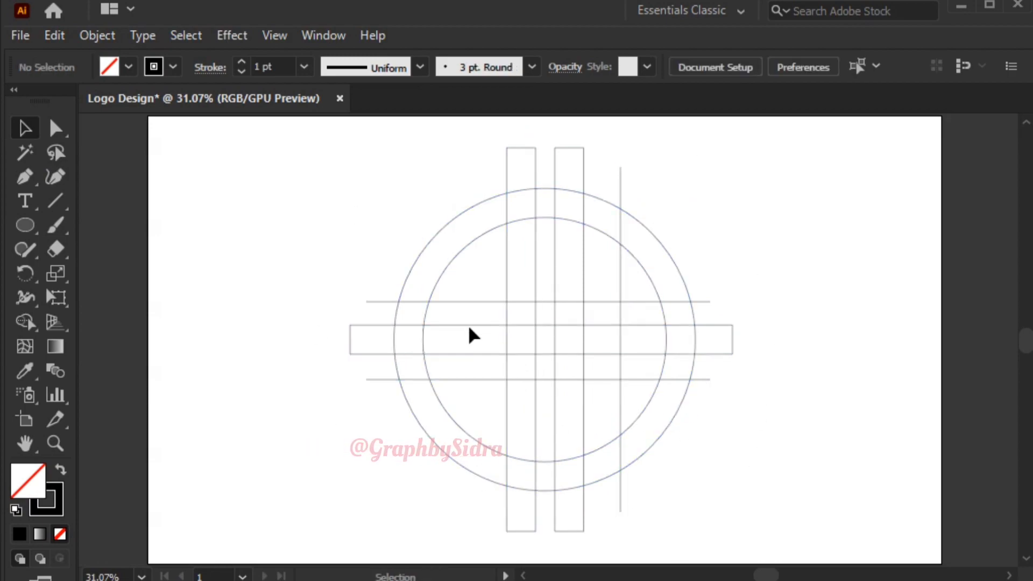
# - Select all the shapes and lines for the Shape Builder tool and set the fill to black
pyautogui.moveTo(395, 152)
pyautogui.mouseDown()
pyautogui.moveTo(525, 253)
pyautogui.moveTo(699, 426)
pyautogui.moveTo(728, 477)
pyautogui.moveTo(699, 491)
pyautogui.mouseUp()
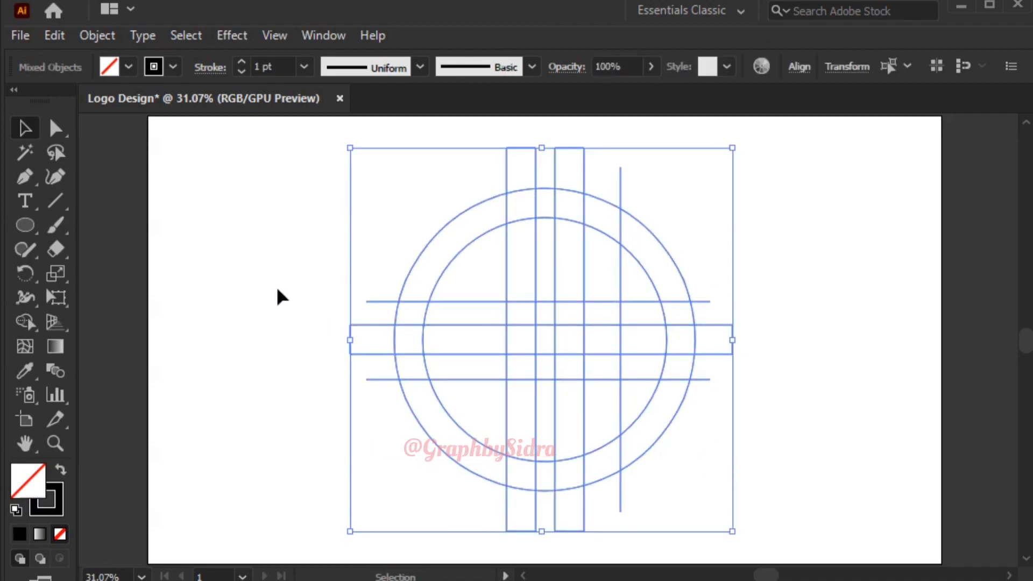
pyautogui.click(24, 321)
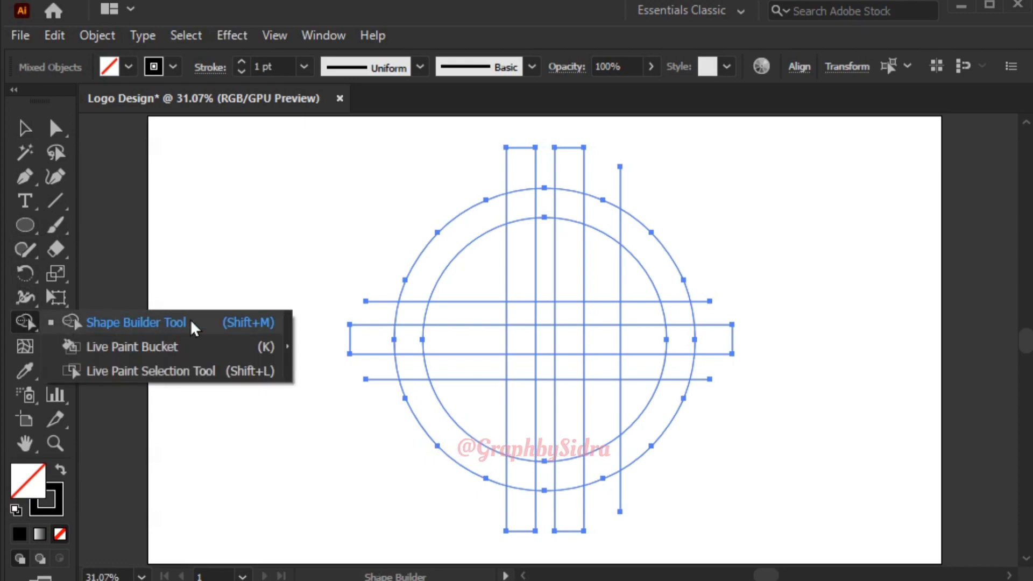
pyautogui.click(157, 321)
pyautogui.click(129, 67)
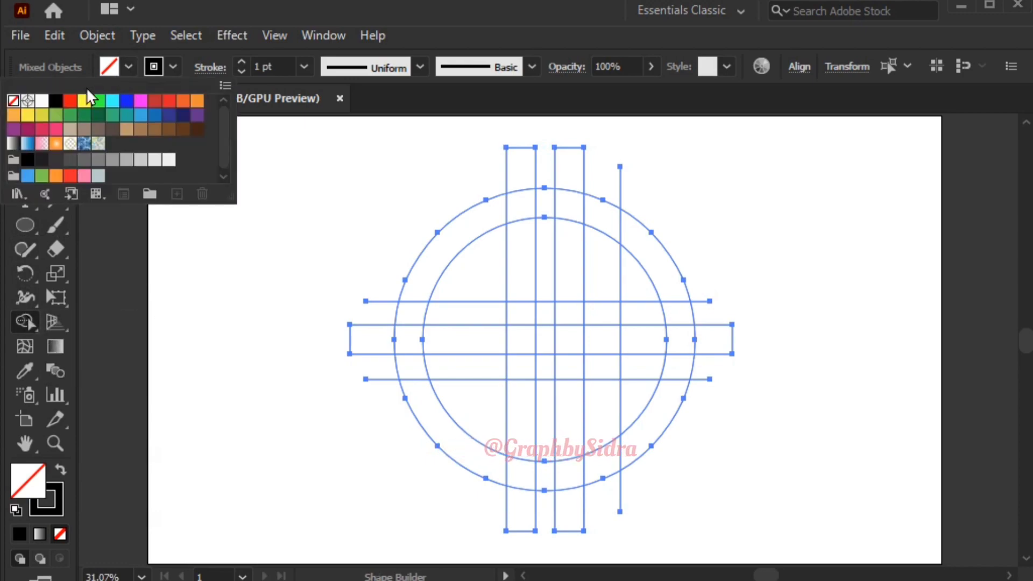
pyautogui.click(56, 101)
pyautogui.click(128, 68)
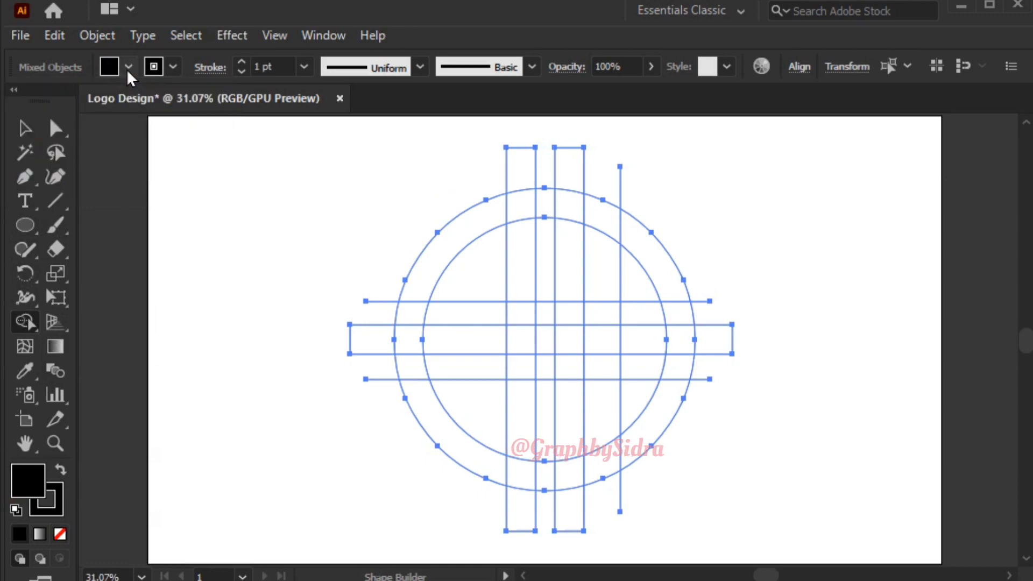
# - Merge the circle's left-half regions with Shape Builder into a black S-like shape, leaving gaps at the upper bar segment and lower ring arc
pyautogui.moveTo(516, 232); pyautogui.dragTo(483, 219)
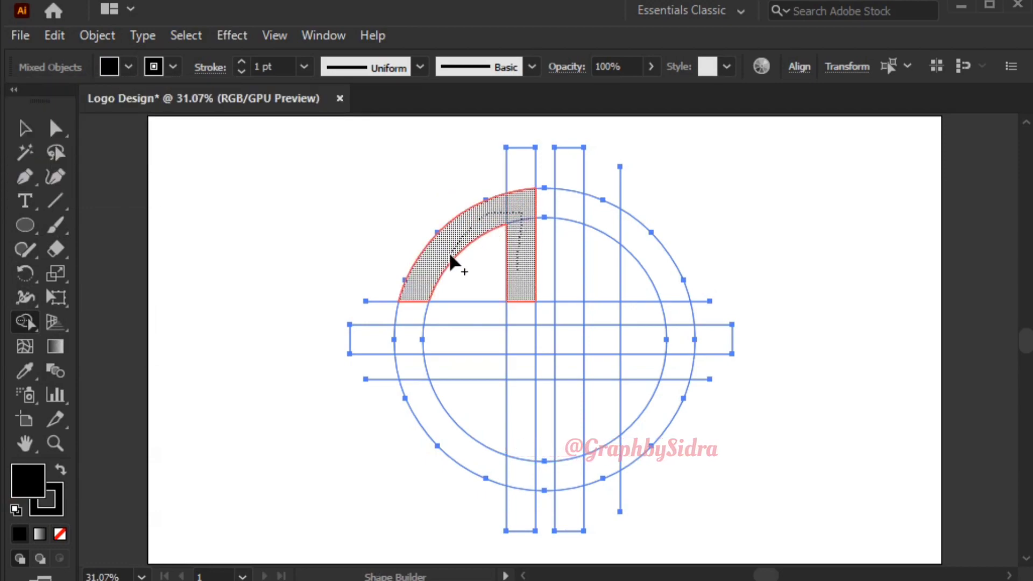
pyautogui.moveTo(425, 288); pyautogui.dragTo(421, 289)
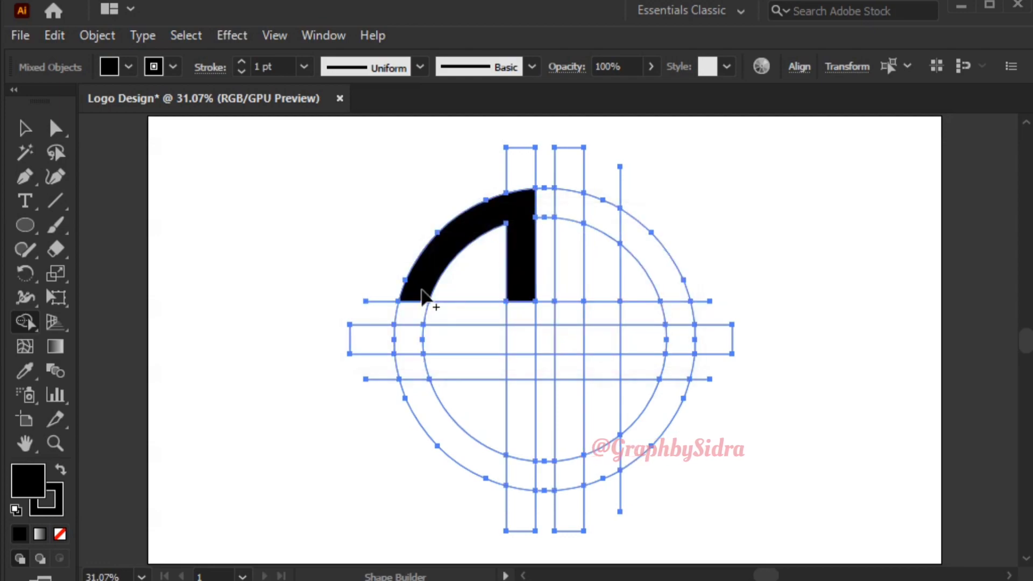
pyautogui.moveTo(417, 294)
pyautogui.mouseDown()
pyautogui.moveTo(417, 308)
pyautogui.moveTo(452, 335)
pyautogui.moveTo(523, 334)
pyautogui.moveTo(531, 459)
pyautogui.moveTo(528, 445)
pyautogui.moveTo(505, 477)
pyautogui.moveTo(445, 452)
pyautogui.moveTo(421, 402)
pyautogui.mouseUp()
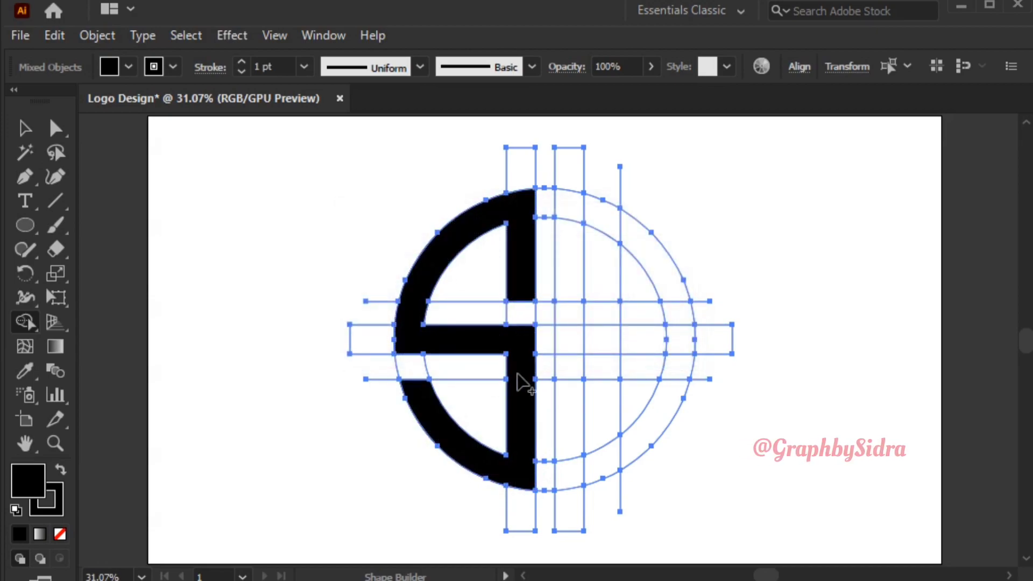
# - Merge the circle's right-half regions with Shape Builder into a black G-like shape with a gap in the upper right of the ring
pyautogui.moveTo(661, 260)
pyautogui.mouseDown()
pyautogui.moveTo(612, 221)
pyautogui.moveTo(567, 209)
pyautogui.moveTo(575, 460)
pyautogui.moveTo(641, 432)
pyautogui.moveTo(666, 396)
pyautogui.moveTo(673, 350)
pyautogui.moveTo(676, 362)
pyautogui.moveTo(655, 352)
pyautogui.mouseUp()
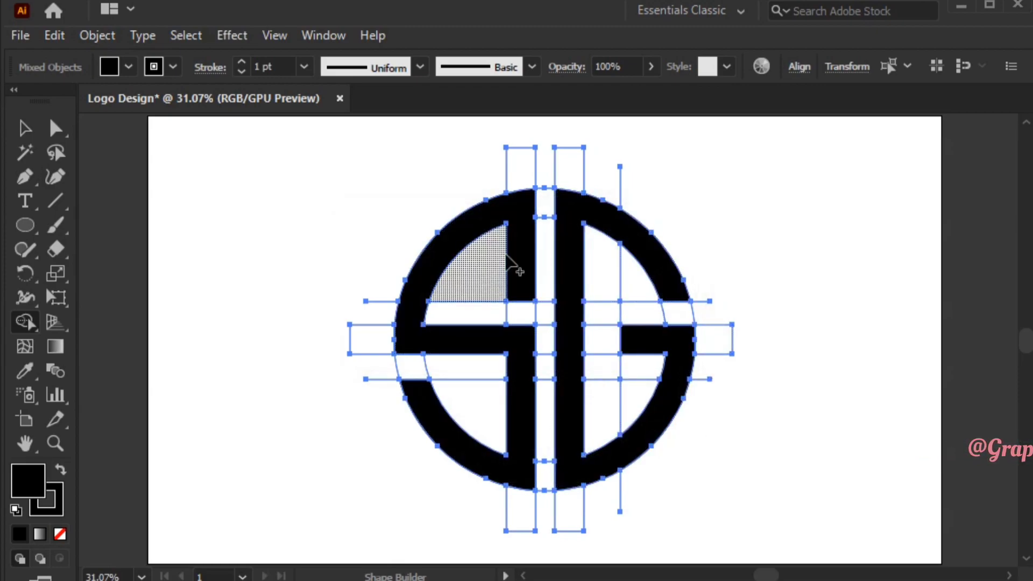
pyautogui.click(26, 129)
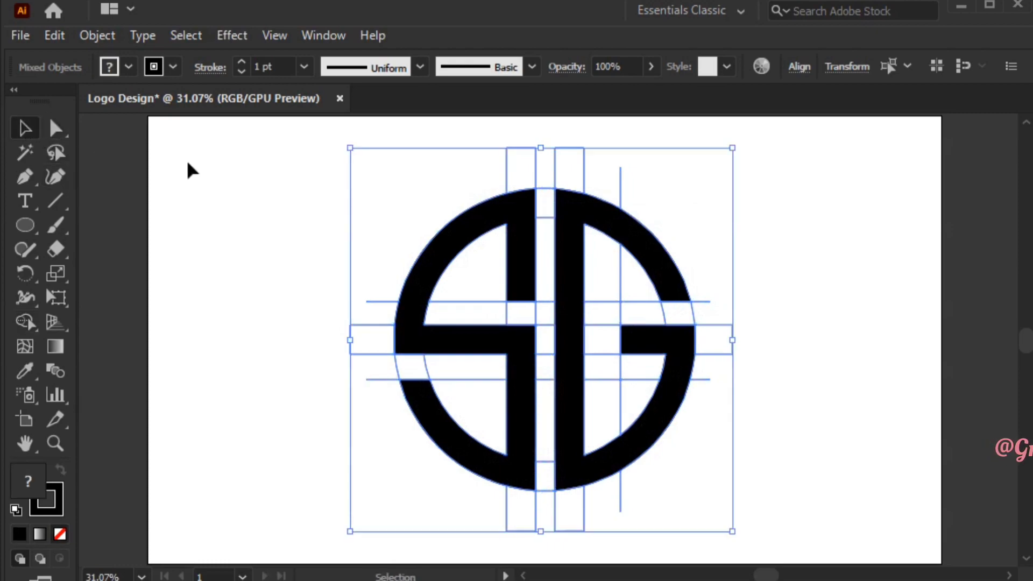
pyautogui.click(280, 182)
# - Ungroup the left-half S group and the right-half G group from their leftover construction shapes
pyautogui.click(506, 222)
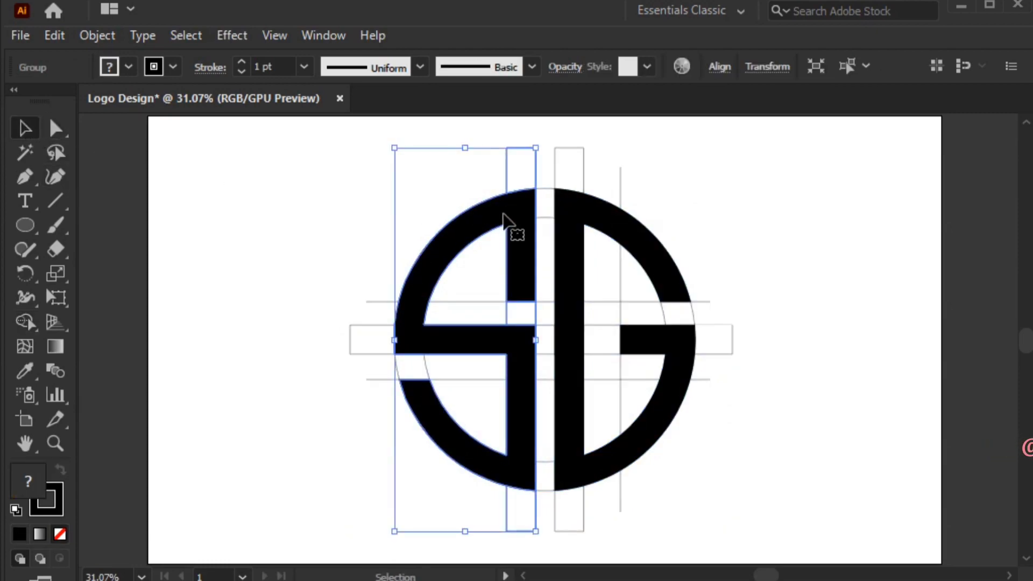
pyautogui.rightClick(505, 217)
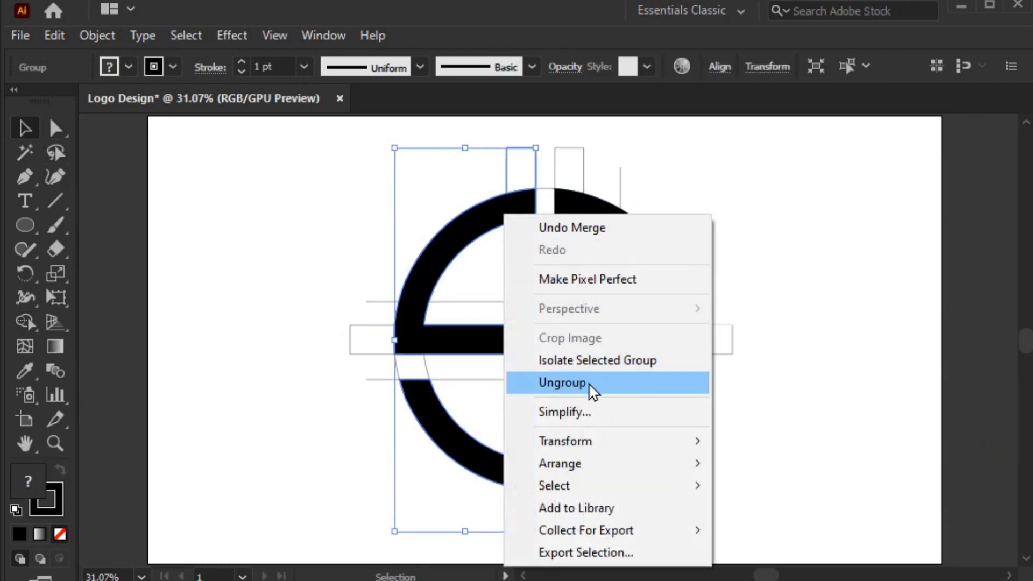
pyautogui.click(617, 378)
pyautogui.keyDown('shift'); pyautogui.click(565, 226); pyautogui.keyUp('shift')
pyautogui.rightClick(574, 210)
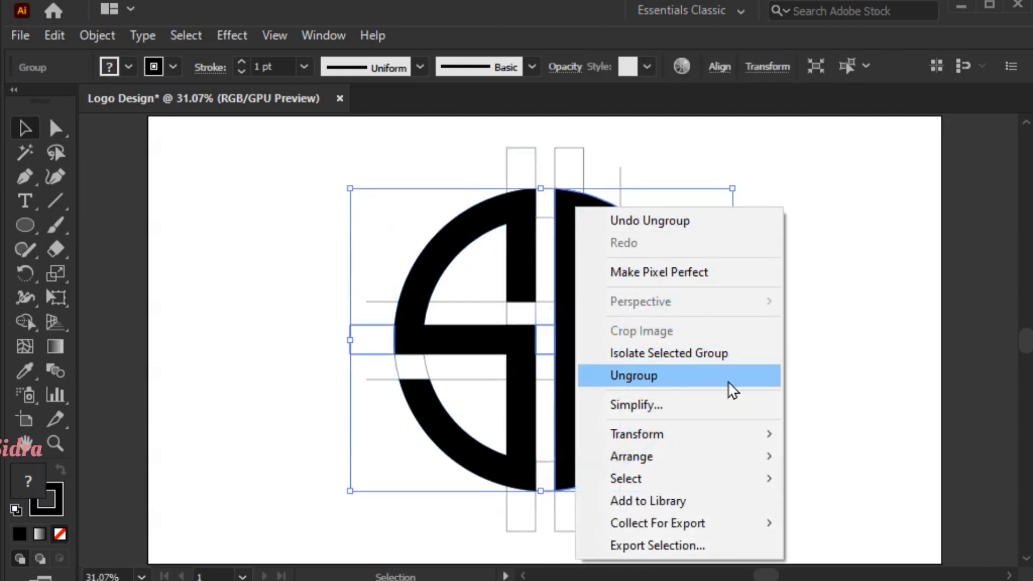
pyautogui.click(711, 371)
pyautogui.click(788, 269)
# - Copy the S and G shapes, delete all artwork including the construction lines, and paste the two letters in front
pyautogui.click(524, 246)
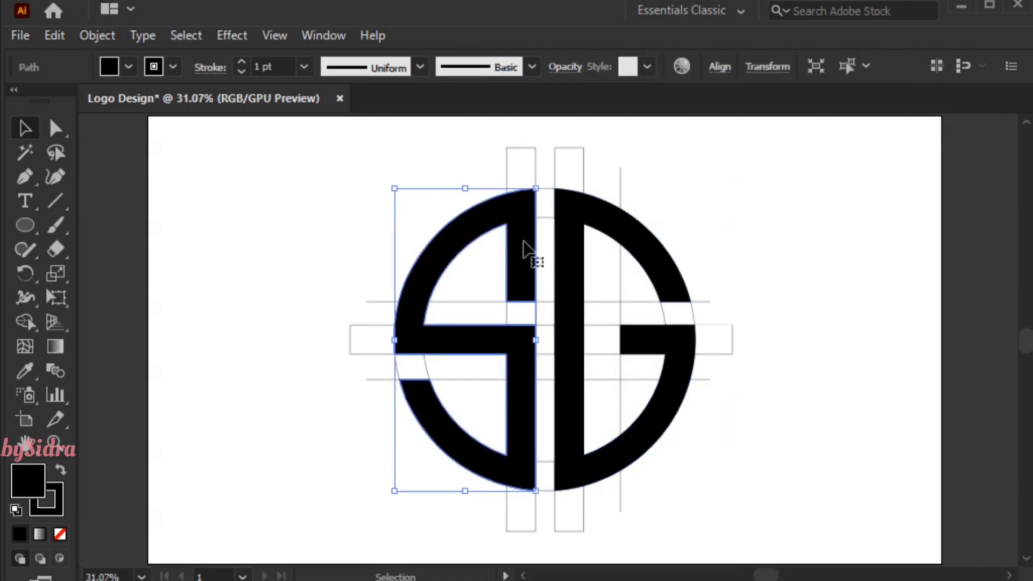
pyautogui.keyDown('shift'); pyautogui.click(574, 244); pyautogui.keyUp('shift')
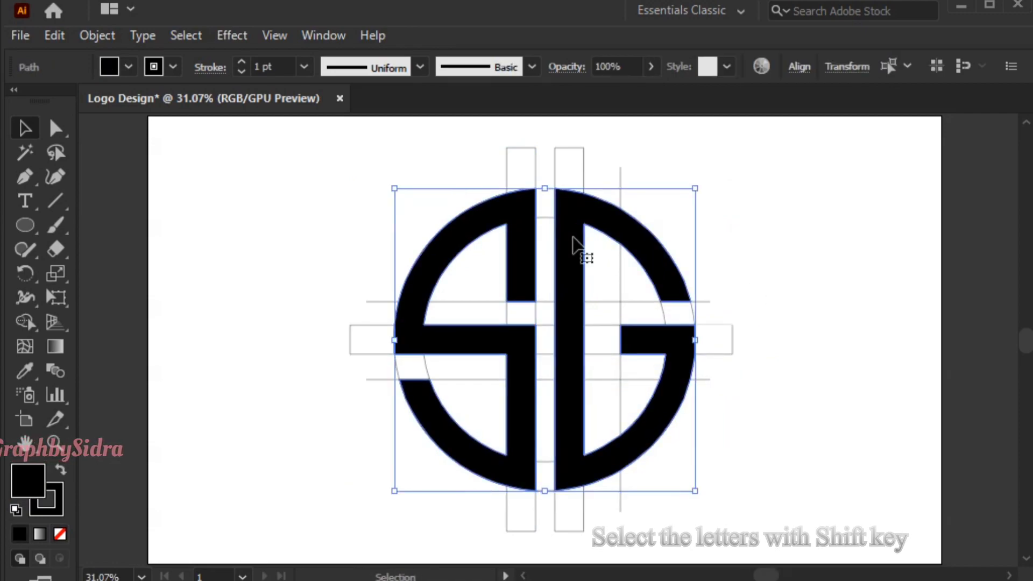
pyautogui.click(50, 33)
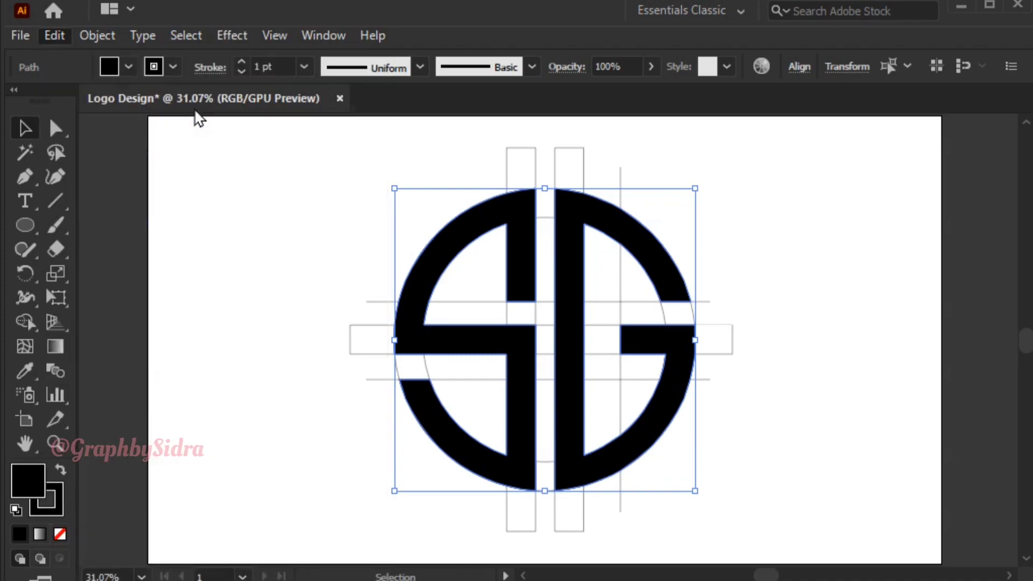
pyautogui.moveTo(338, 193); pyautogui.dragTo(777, 519)
pyautogui.press('Delete')
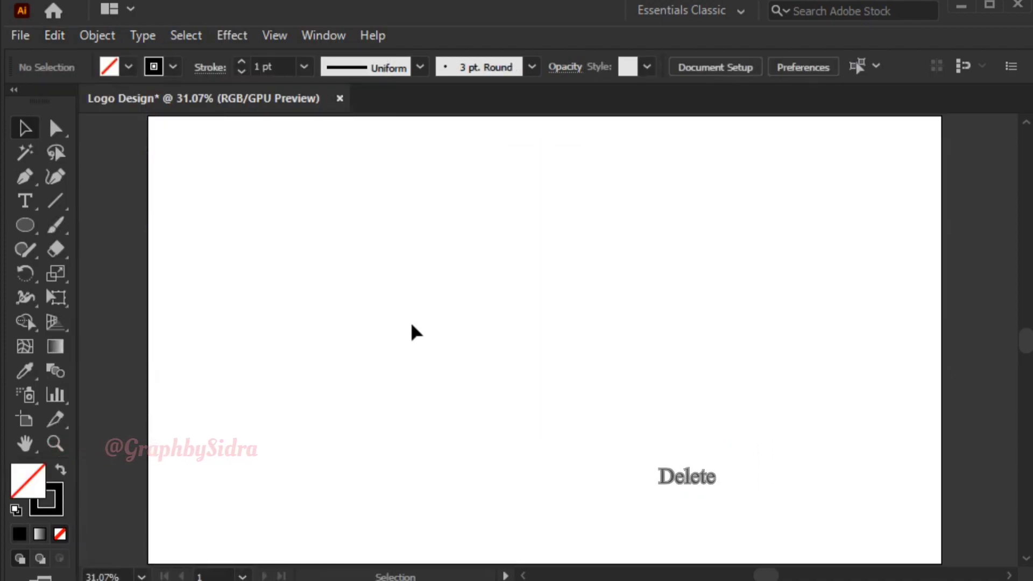
pyautogui.click(55, 36)
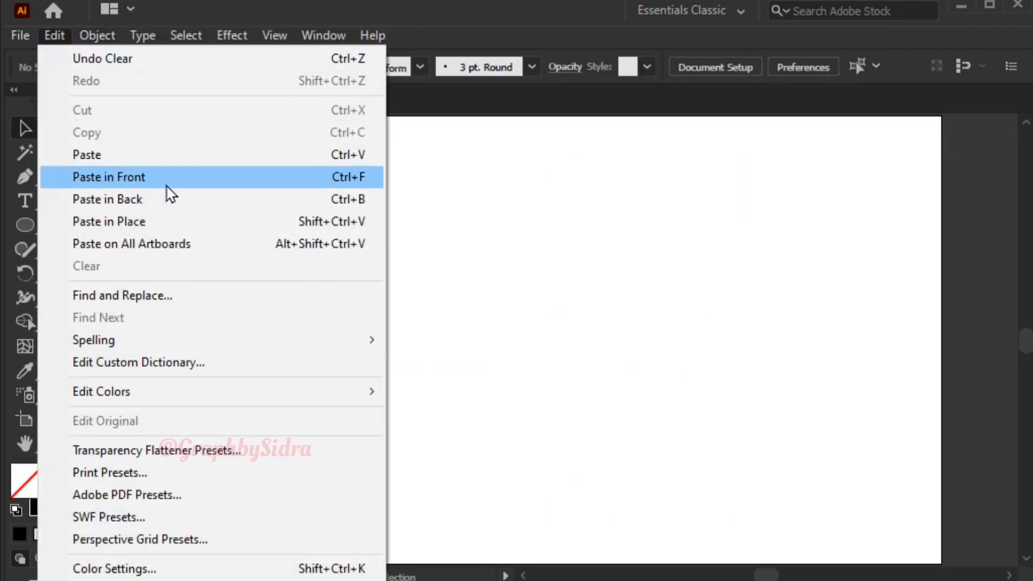
pyautogui.click(219, 177)
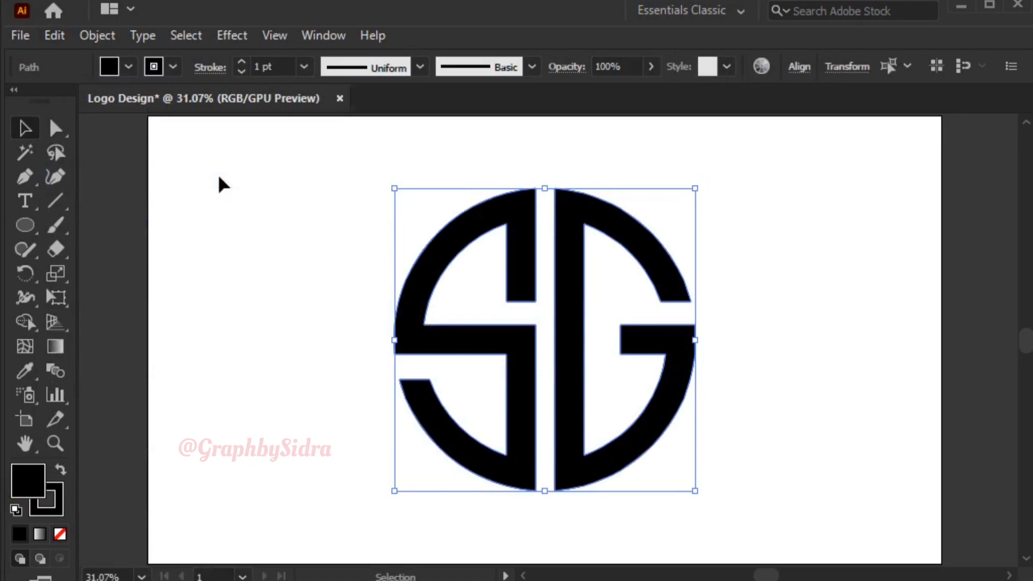
pyautogui.click(298, 242)
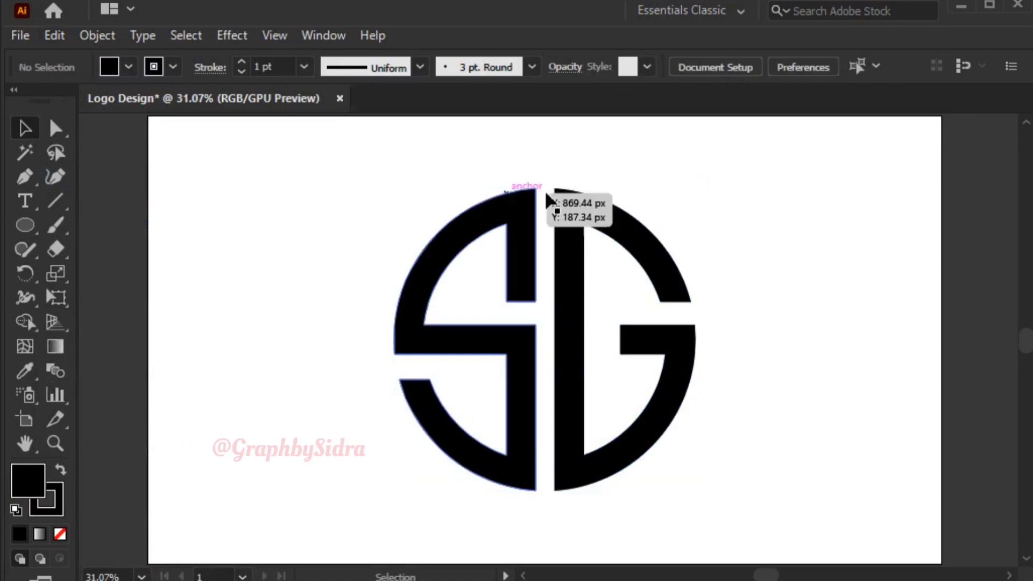
# - Nudge the G shape three increments toward the S to narrow the gap between the letters
pyautogui.click(574, 307)
pyautogui.press('Left')
pyautogui.press('Left')
pyautogui.press('Left')
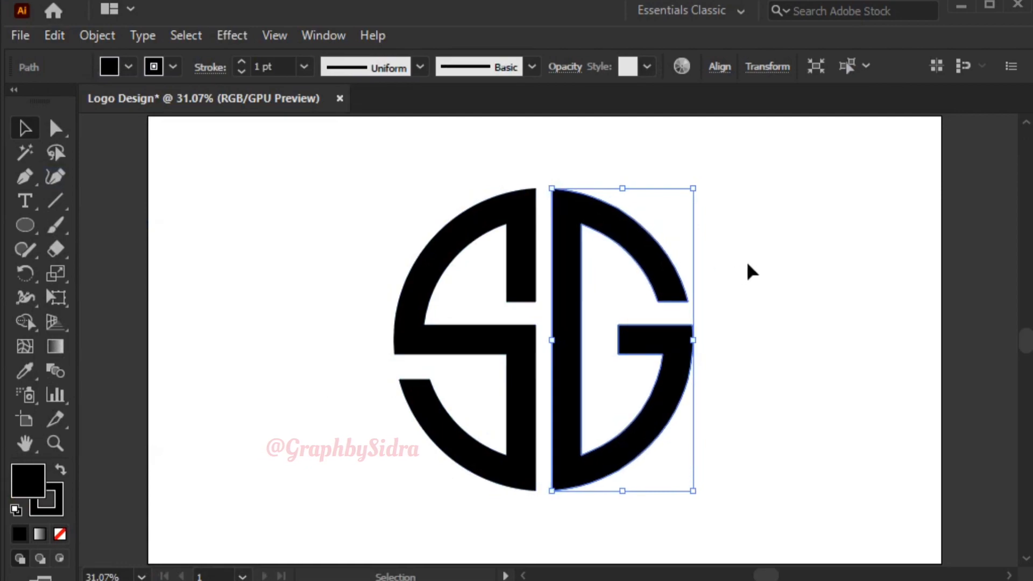
pyautogui.click(748, 264)
# - Group the S and G shapes into one object
pyautogui.moveTo(591, 355); pyautogui.dragTo(560, 350)
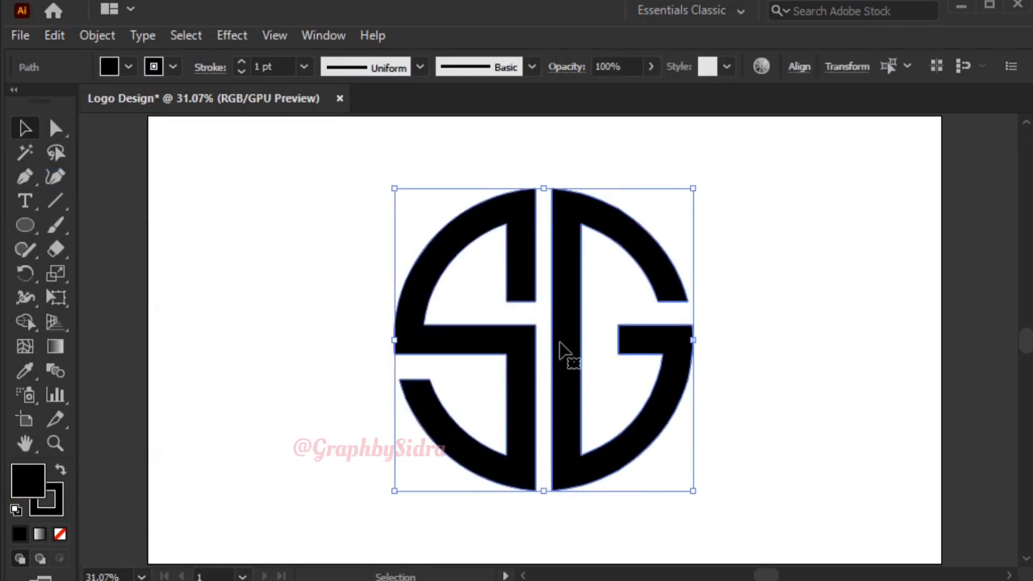
pyautogui.rightClick(553, 200)
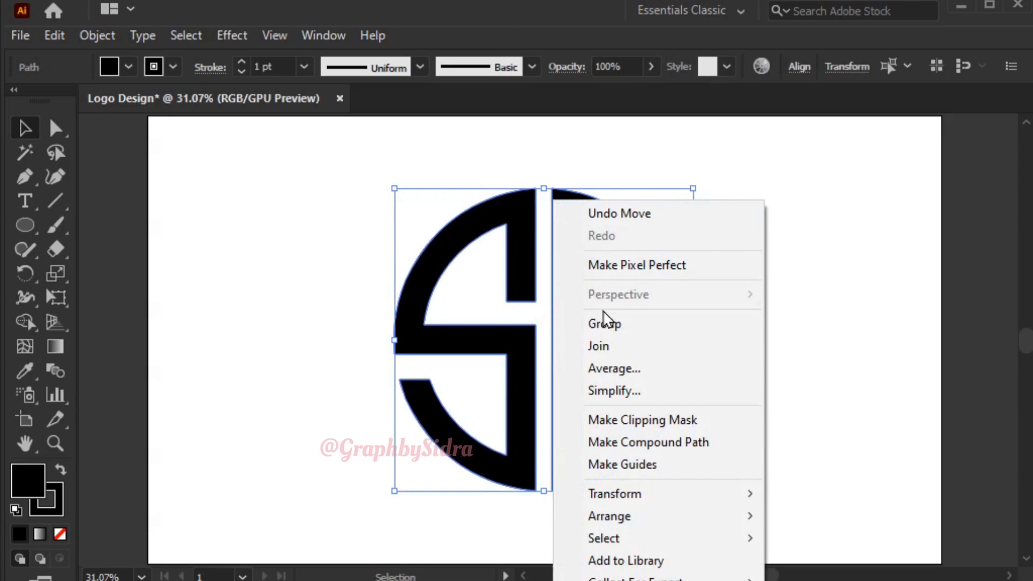
pyautogui.click(671, 324)
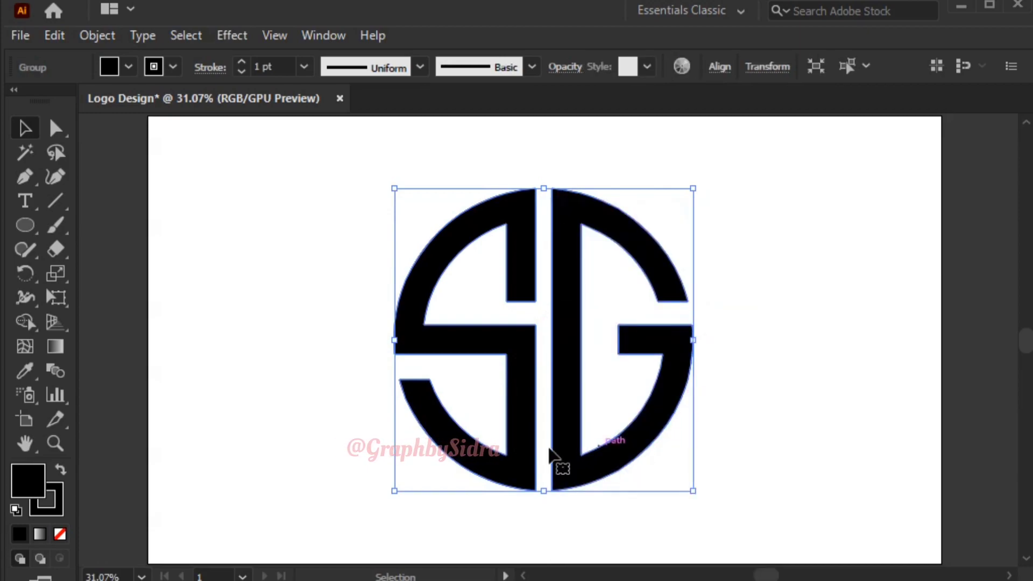
pyautogui.click(740, 377)
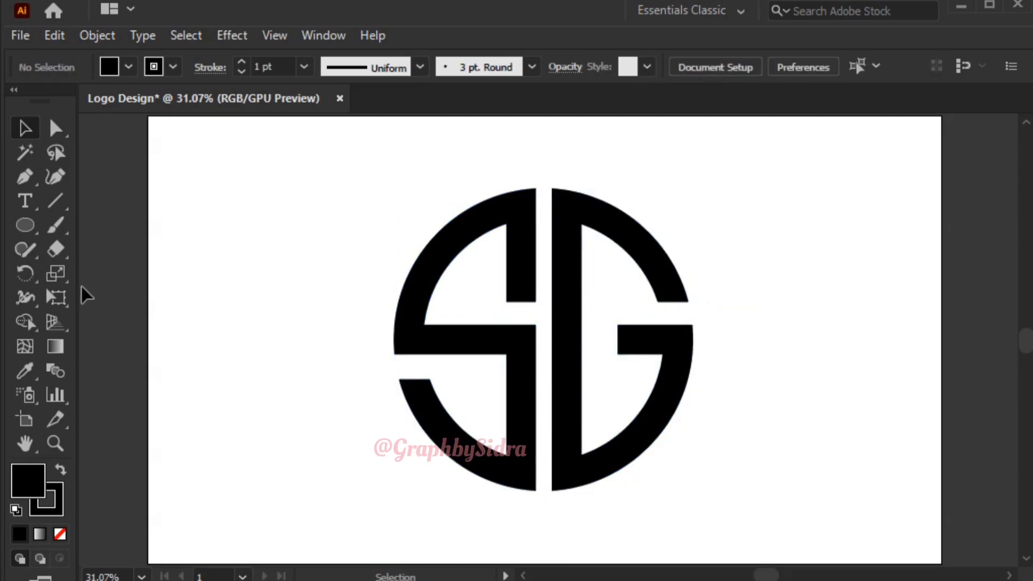
# - Draw a circle with no fill and a black stroke from the monogram's center, slightly larger than the SG letters
pyautogui.click(22, 224)
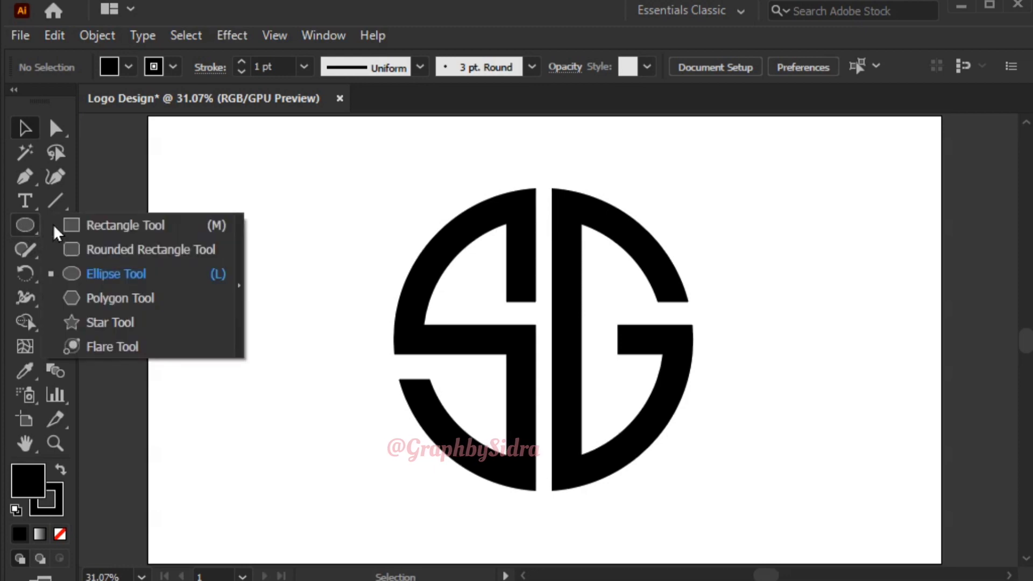
pyautogui.click(131, 271)
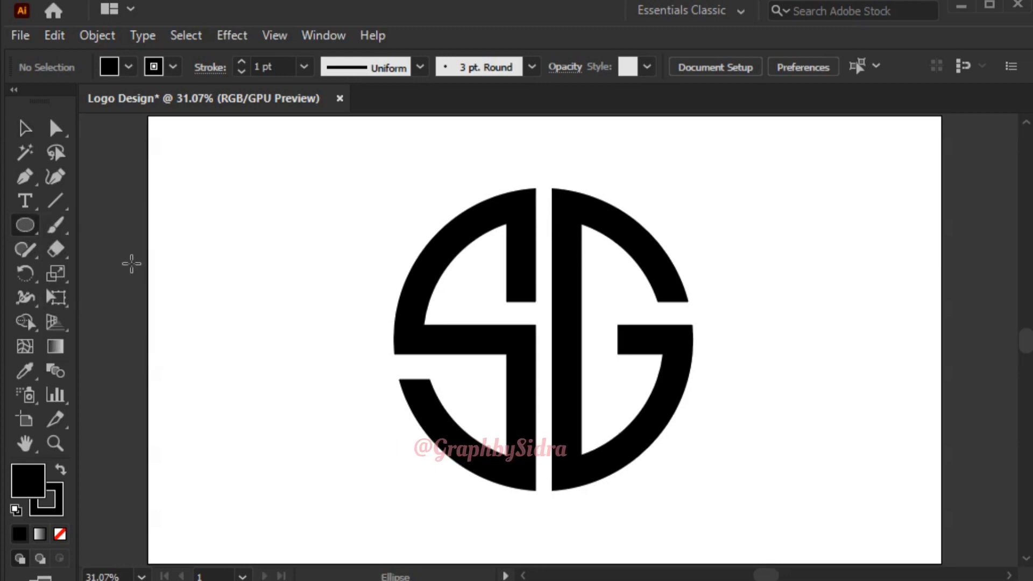
pyautogui.click(129, 67)
pyautogui.click(13, 102)
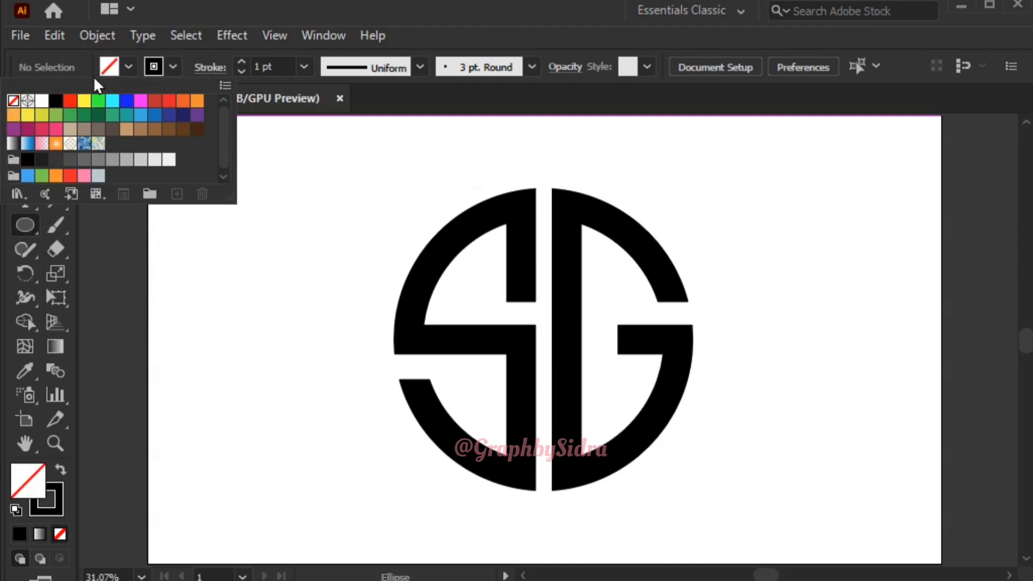
pyautogui.click(127, 68)
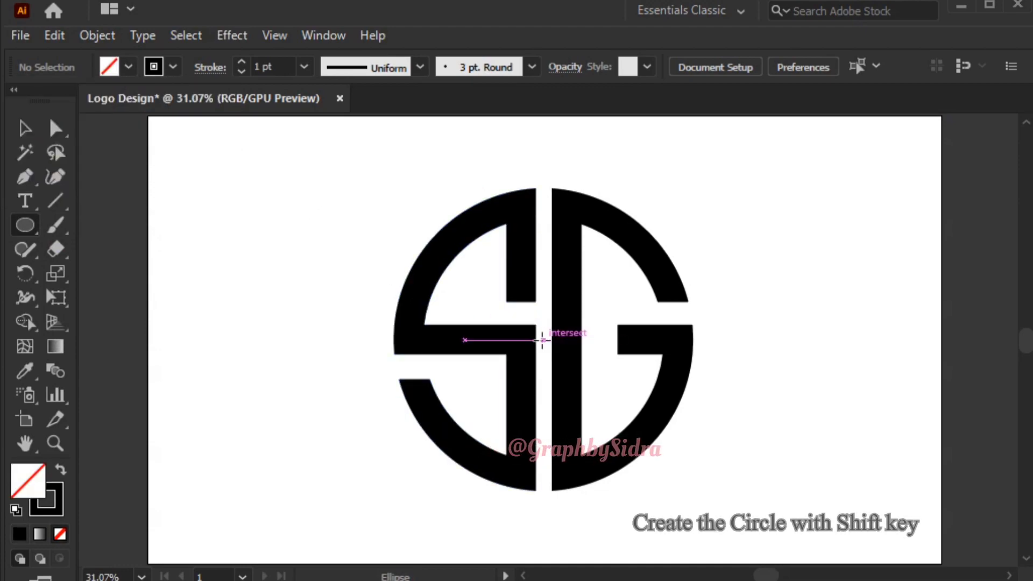
pyautogui.moveTo(544, 341); pyautogui.dragTo(712, 476)
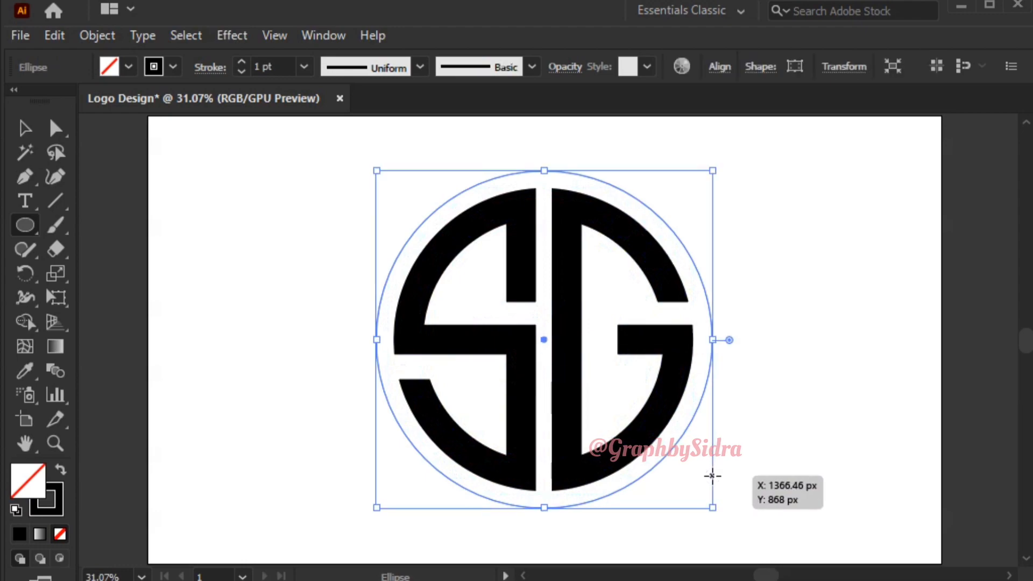
pyautogui.click(719, 67)
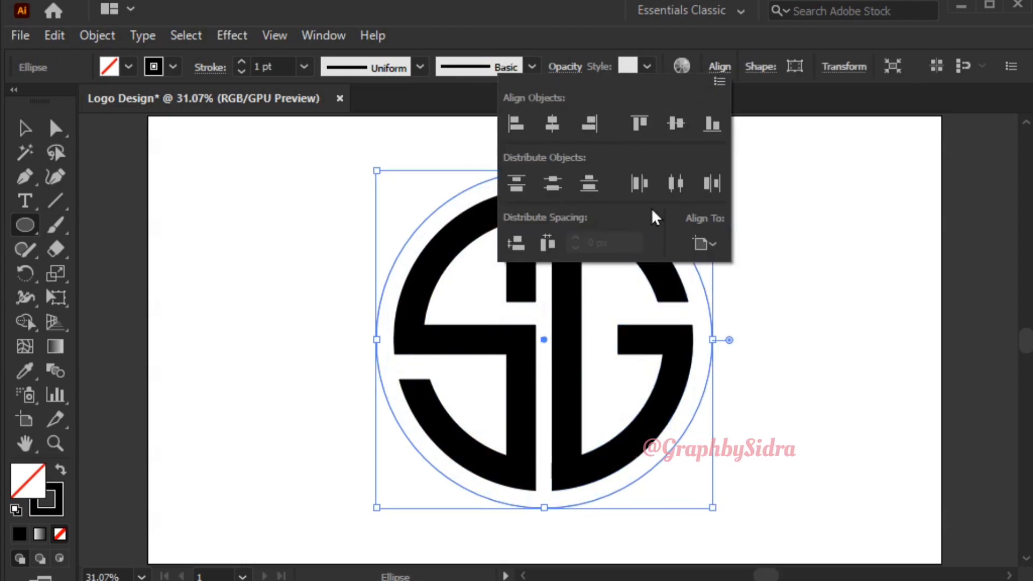
pyautogui.click(718, 67)
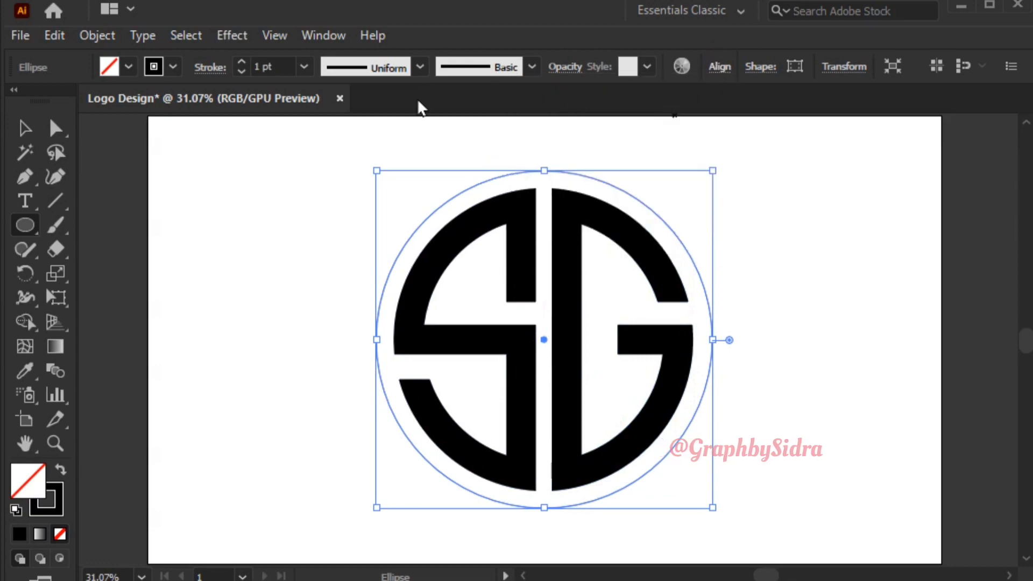
pyautogui.click(22, 128)
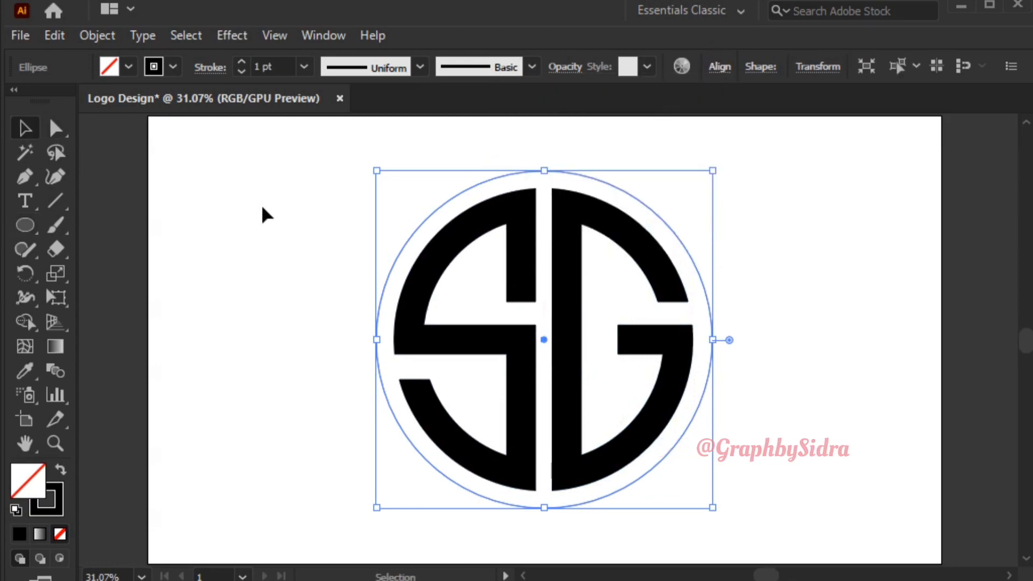
pyautogui.click(304, 222)
pyautogui.moveTo(321, 218); pyautogui.dragTo(397, 293)
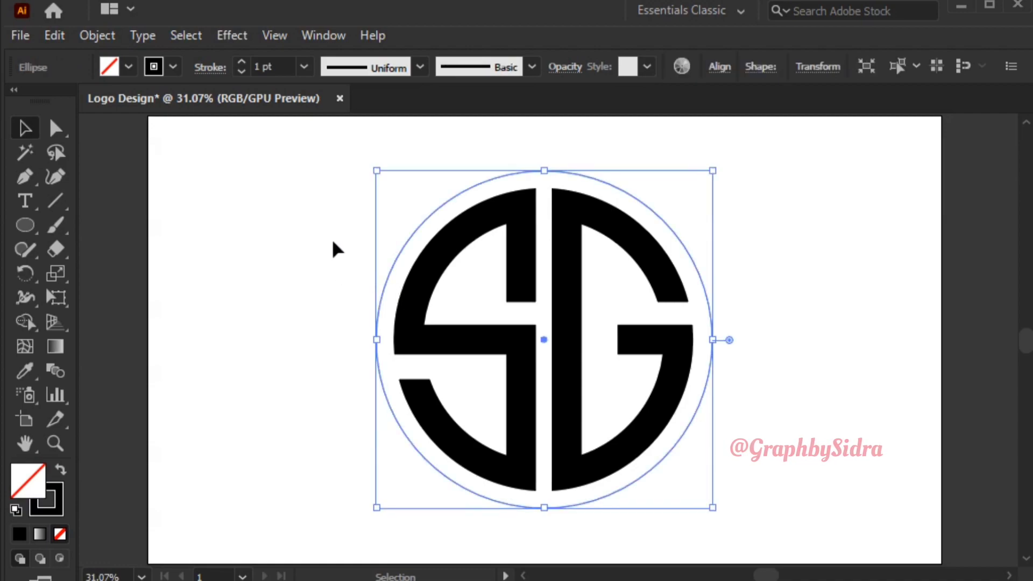
# - Place path text with placeholder wording along the outer circle using the Type on a Path tool
pyautogui.click(27, 198)
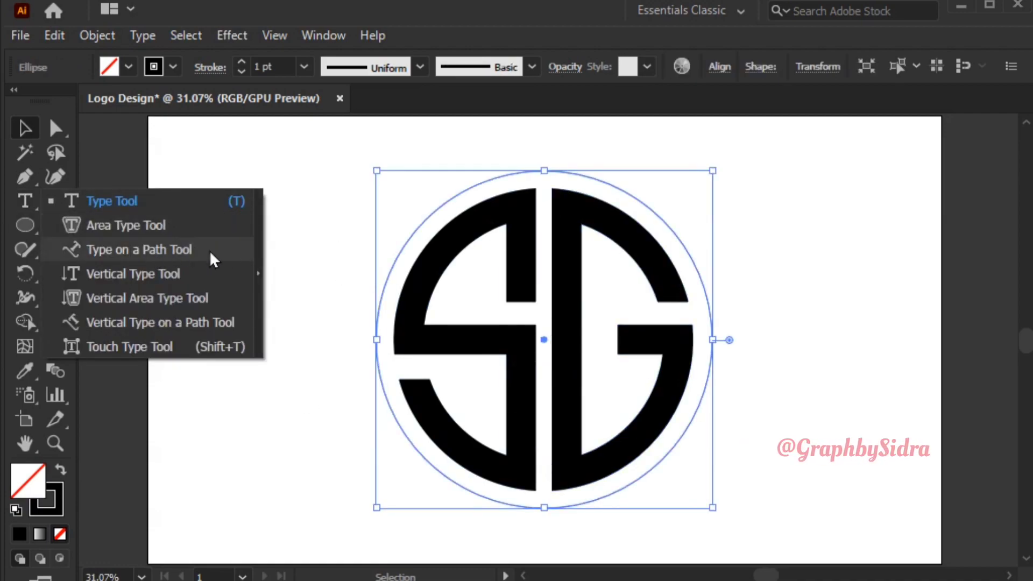
pyautogui.click(191, 250)
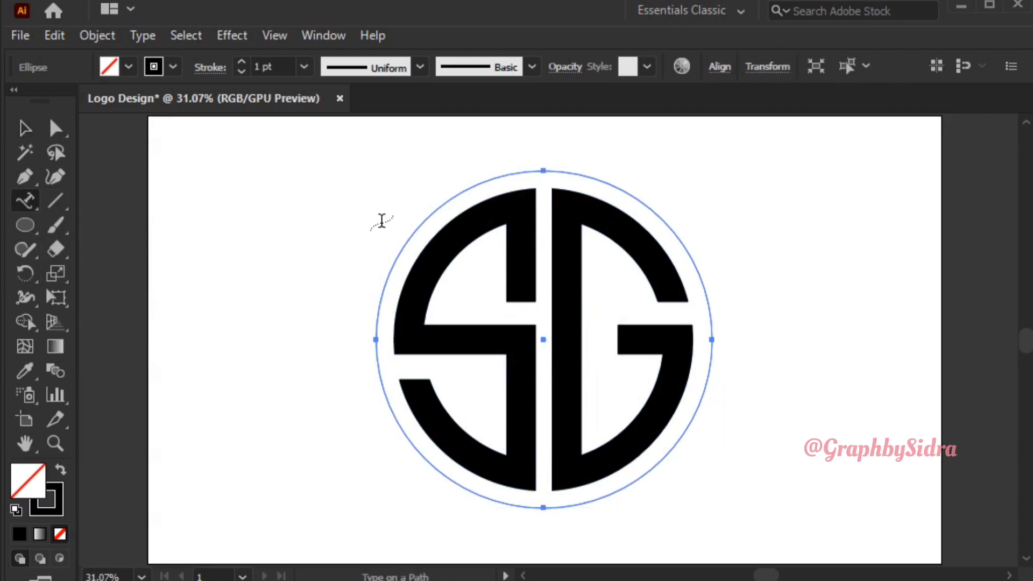
pyautogui.click(474, 182)
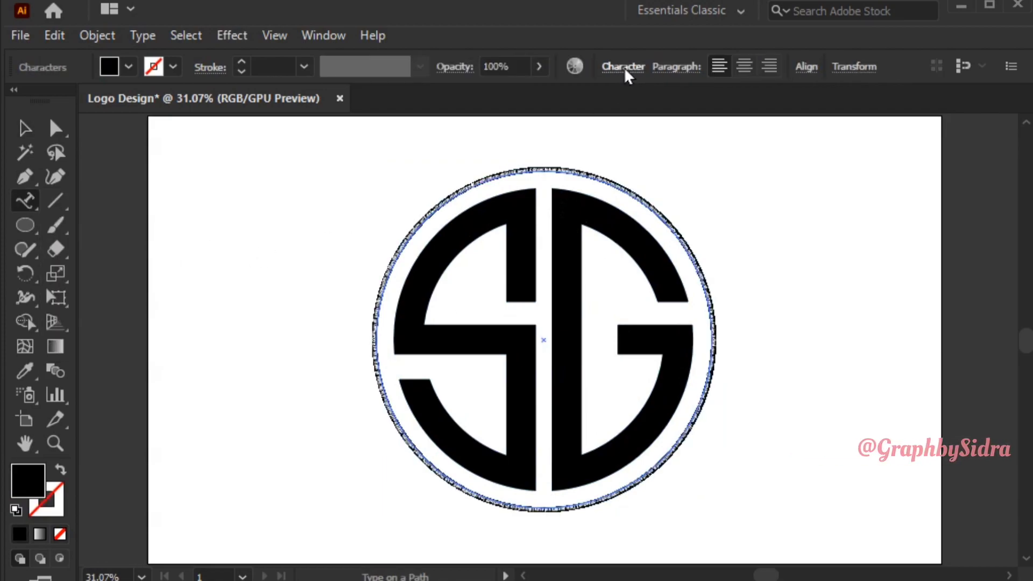
# - Set the circular placeholder text's font size to 70 pt
pyautogui.click(624, 67)
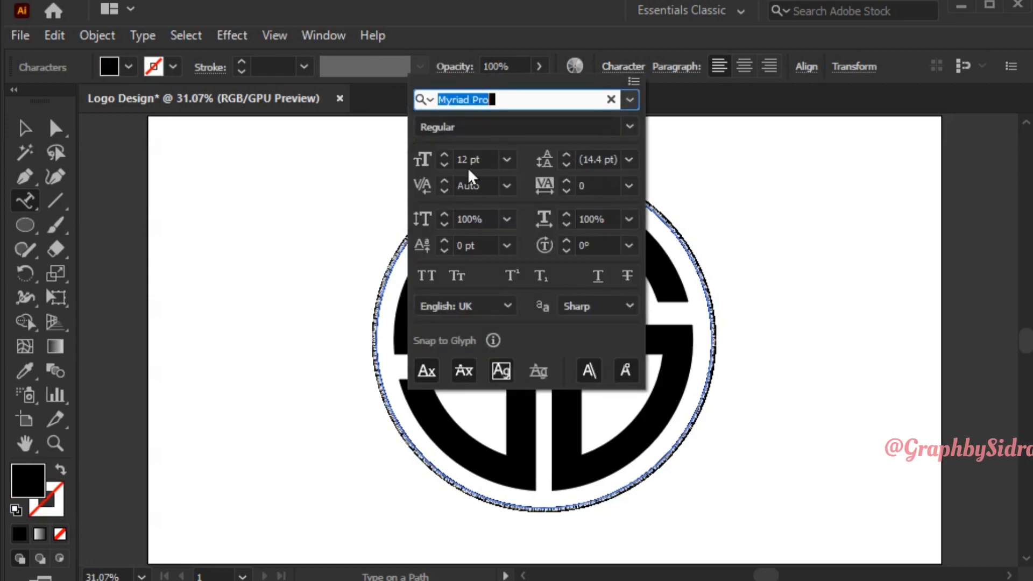
pyautogui.click(444, 154)
pyautogui.click(444, 154)
pyautogui.click(444, 154)
pyautogui.moveTo(447, 153); pyautogui.dragTo(447, 154)
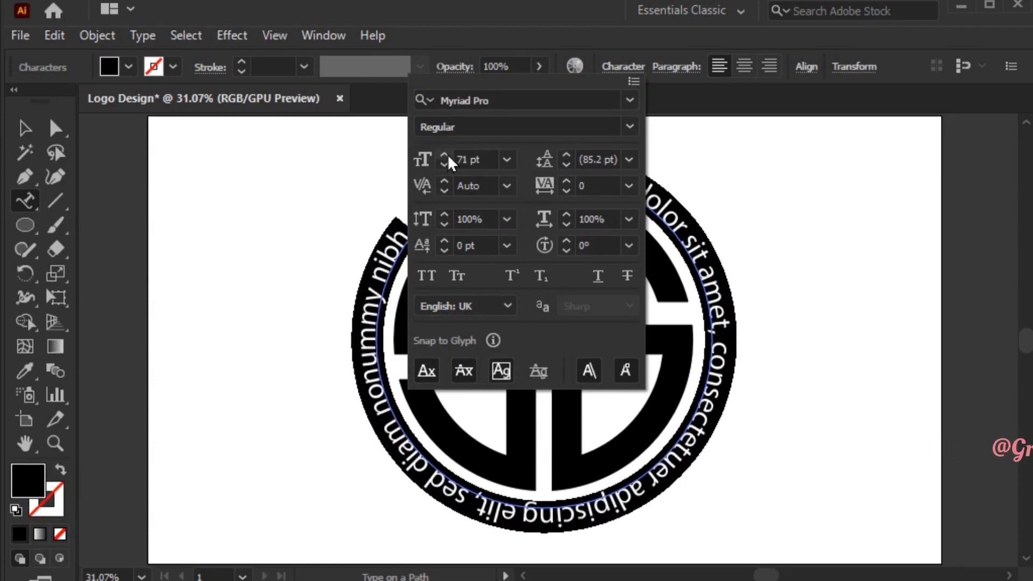
pyautogui.click(442, 164)
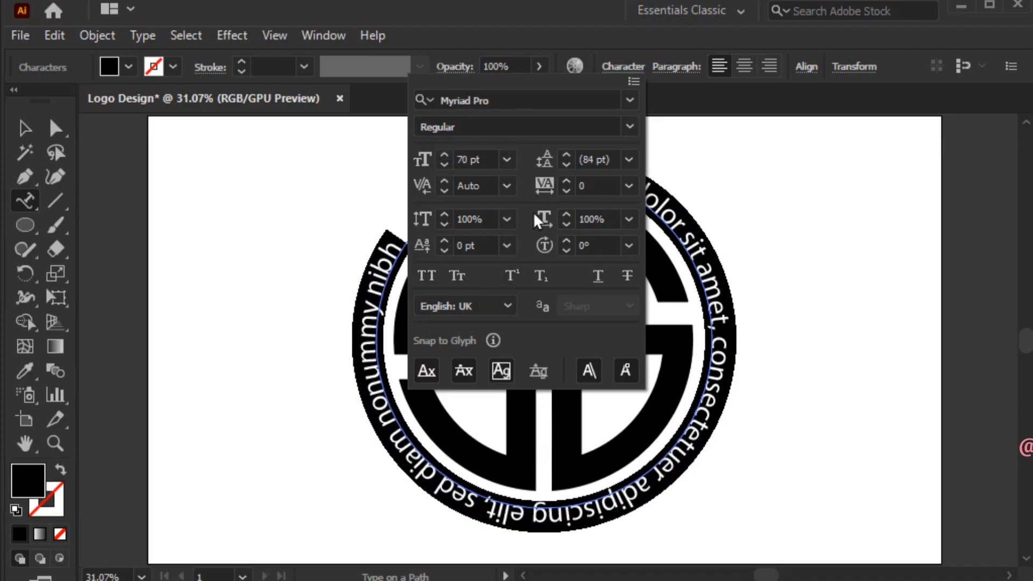
# - Change the font of the circular placeholder text to Gilroy-Black
pyautogui.click(497, 97)
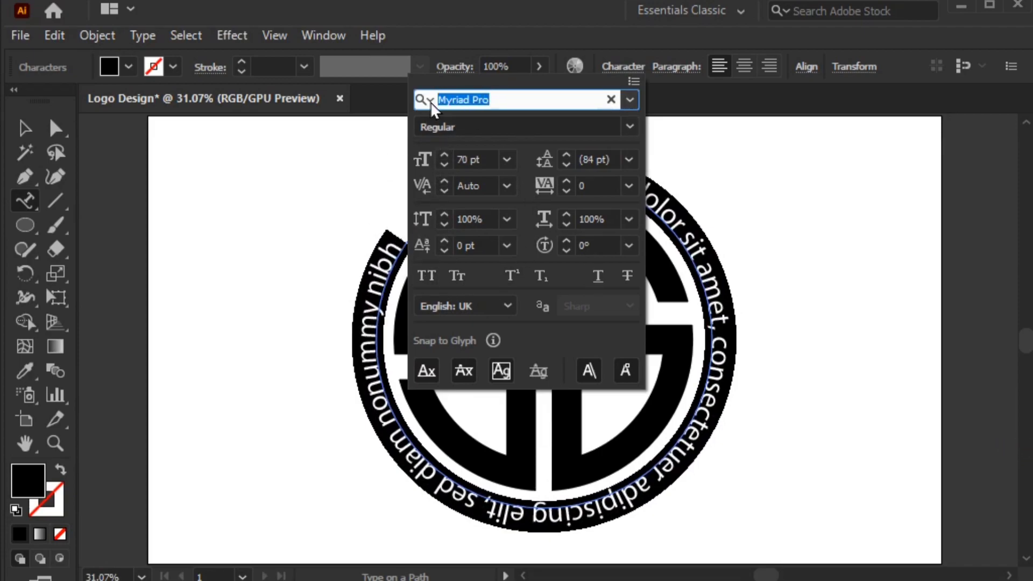
pyautogui.write('G')
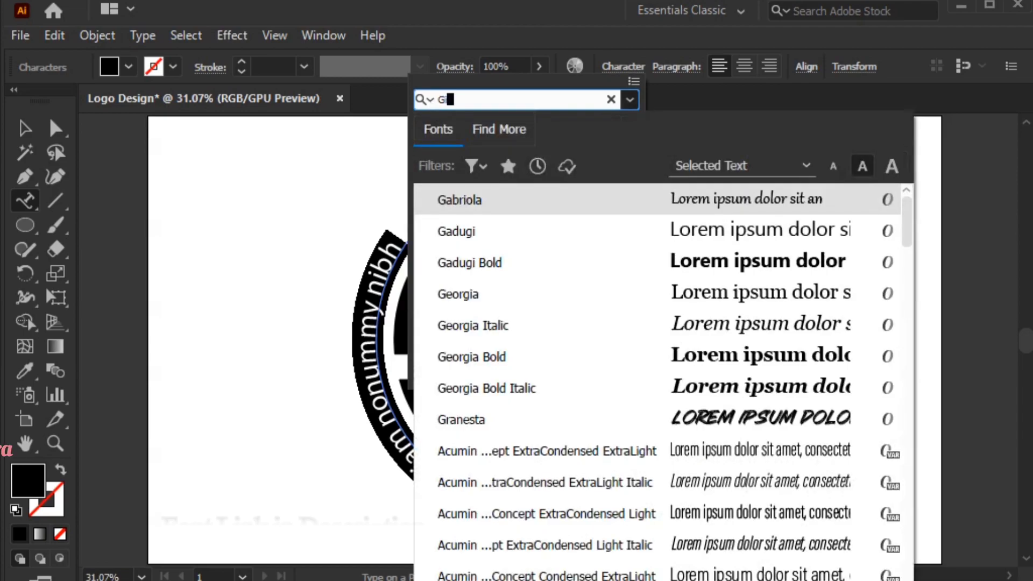
pyautogui.write('il')
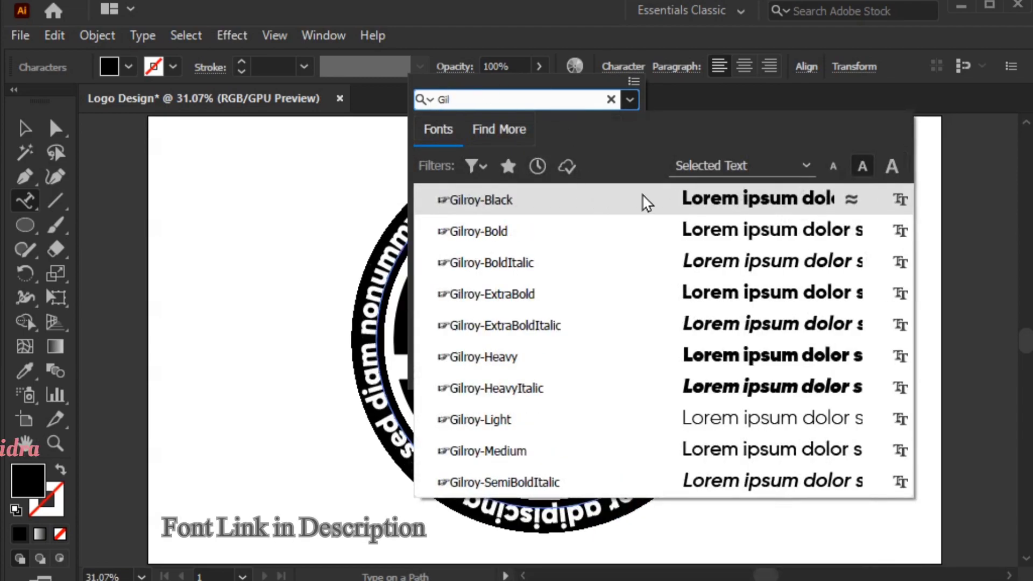
pyautogui.click(621, 208)
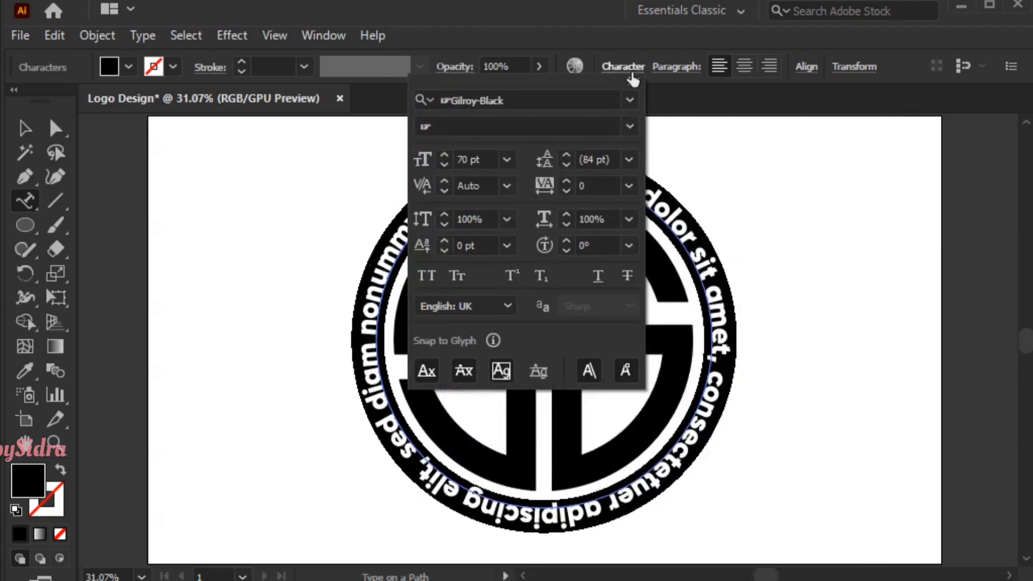
pyautogui.click(629, 76)
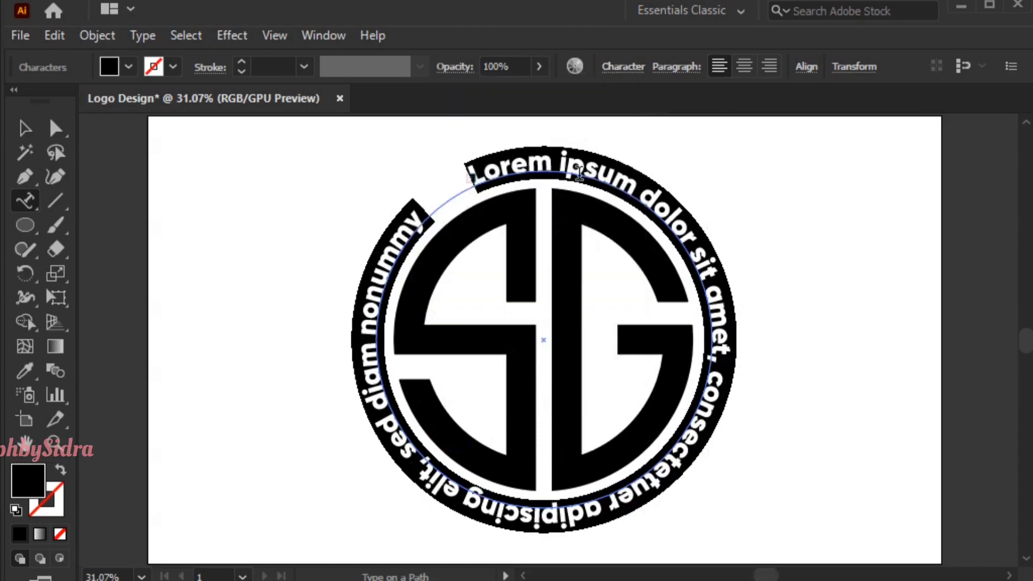
# - Replace the placeholder wording with "SIDRA GRAPHER" and slide the text along the path to the underside of the circle
pyautogui.write('Si')
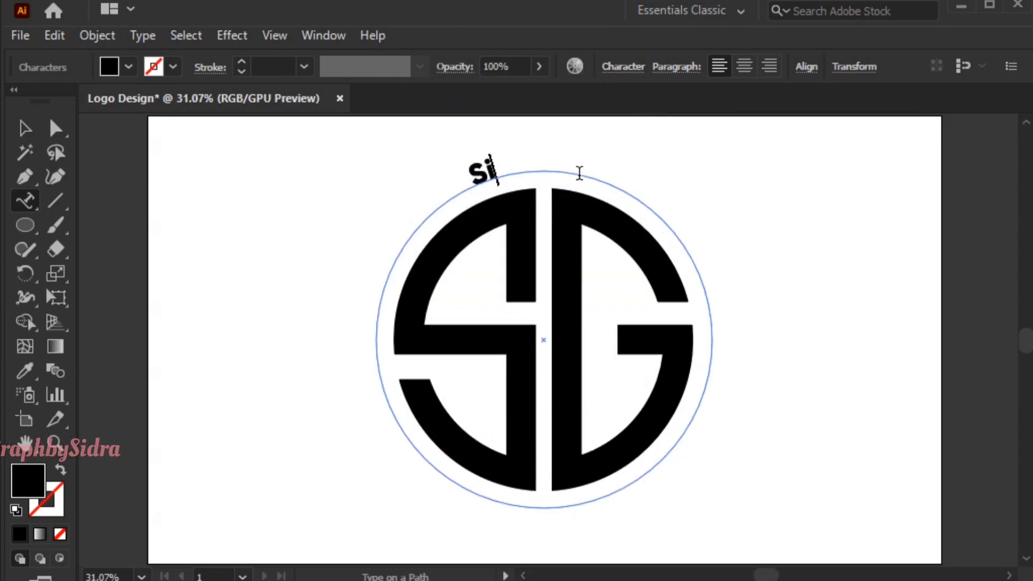
pyautogui.write('IDRA GRAPHER')
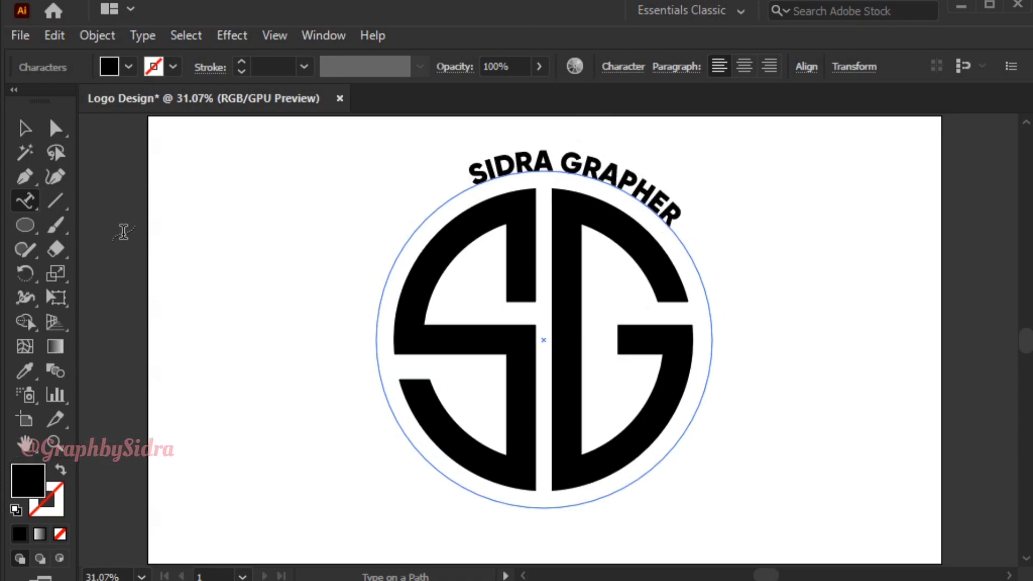
pyautogui.click(22, 130)
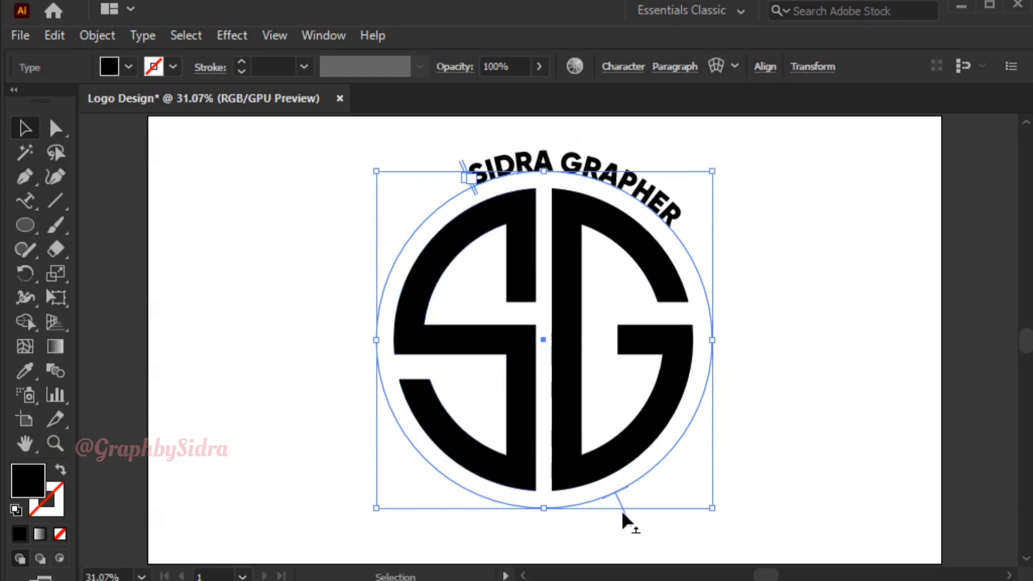
pyautogui.moveTo(617, 498); pyautogui.dragTo(448, 174)
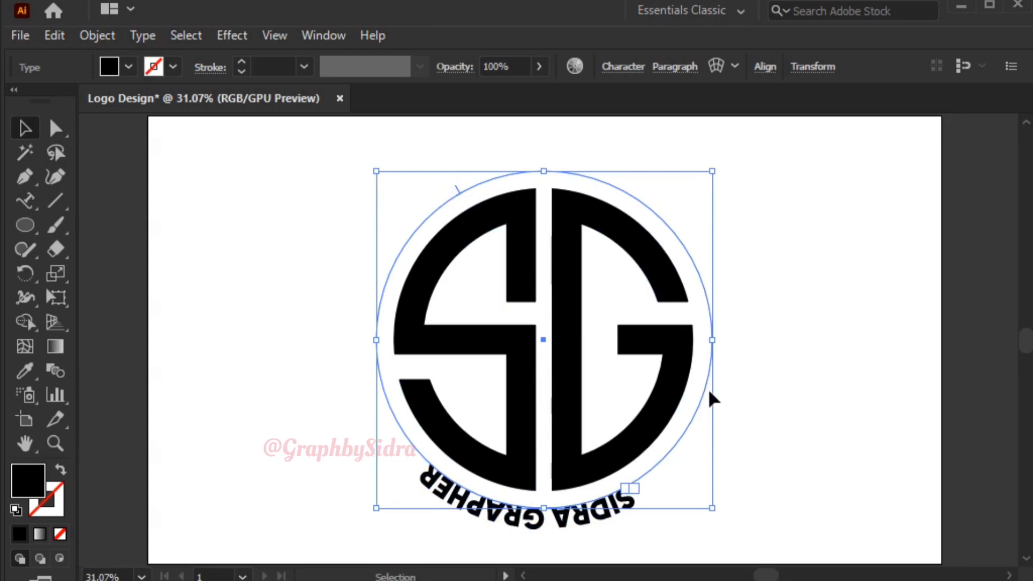
pyautogui.click(781, 384)
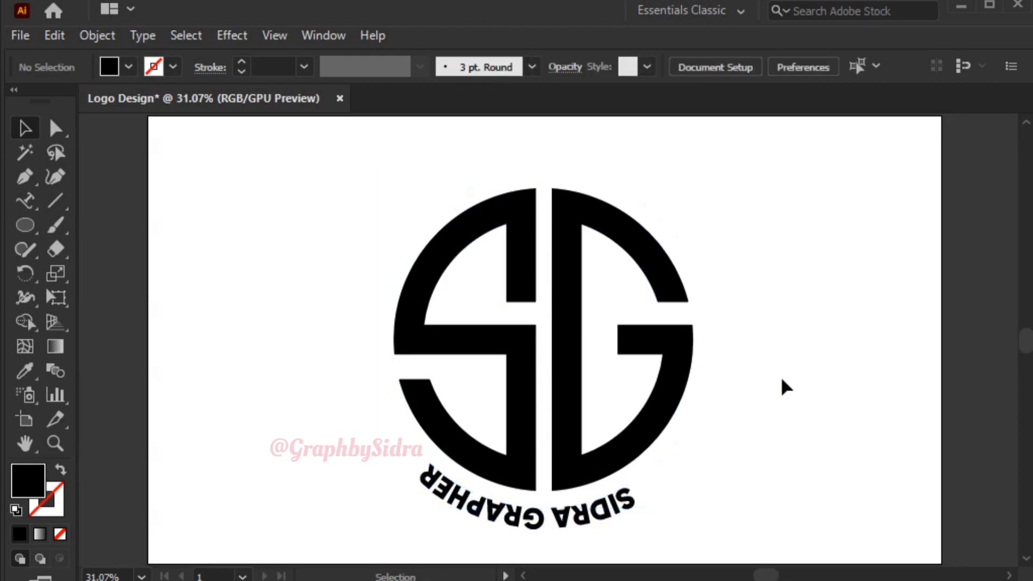
# - Flip the SIDRA GRAPHER text to the inside of its circle through Type on a Path Options, keeping the Rainbow effect and Baseline alignment
pyautogui.click(591, 514)
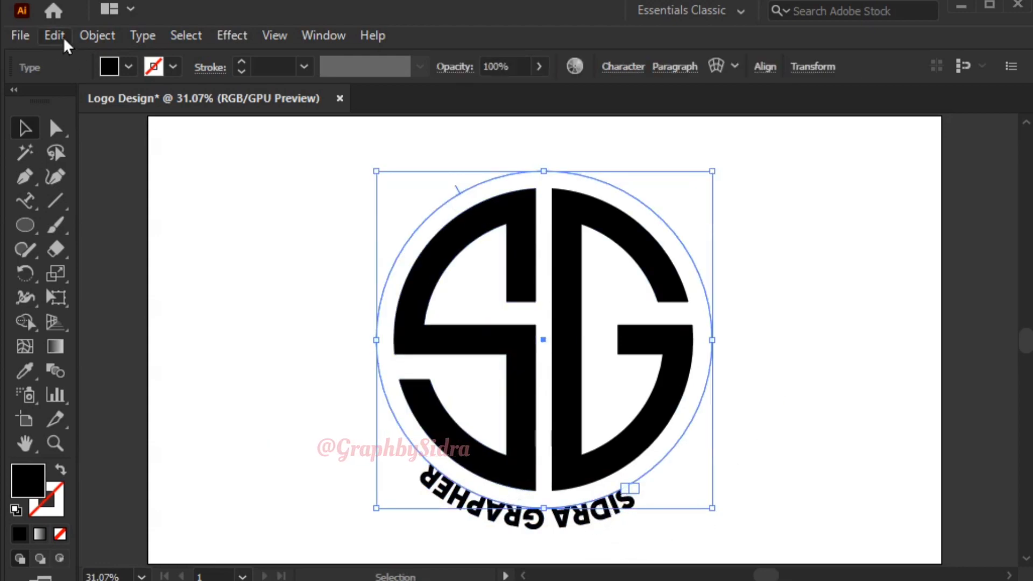
pyautogui.click(139, 35)
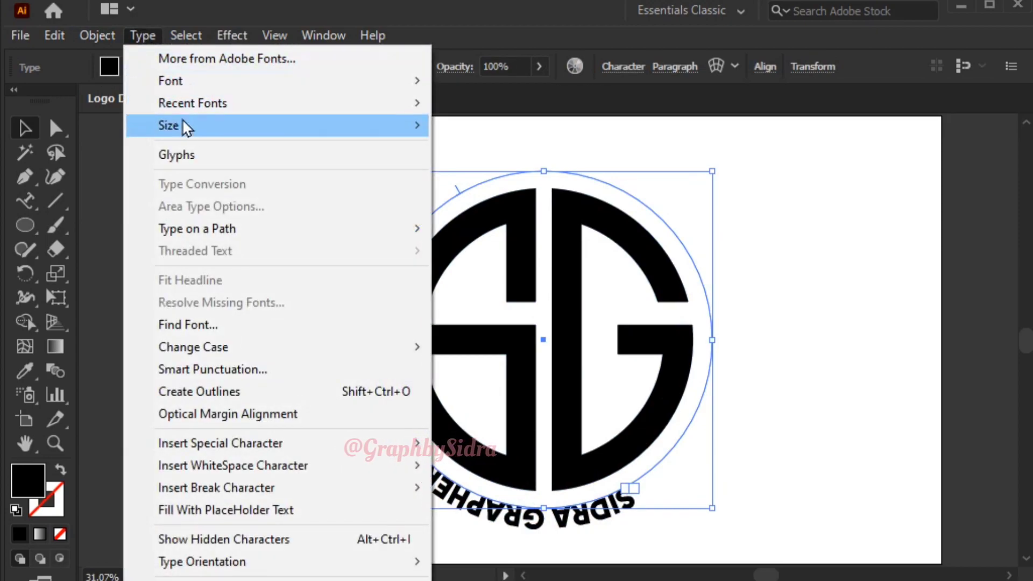
pyautogui.moveTo(285, 231)
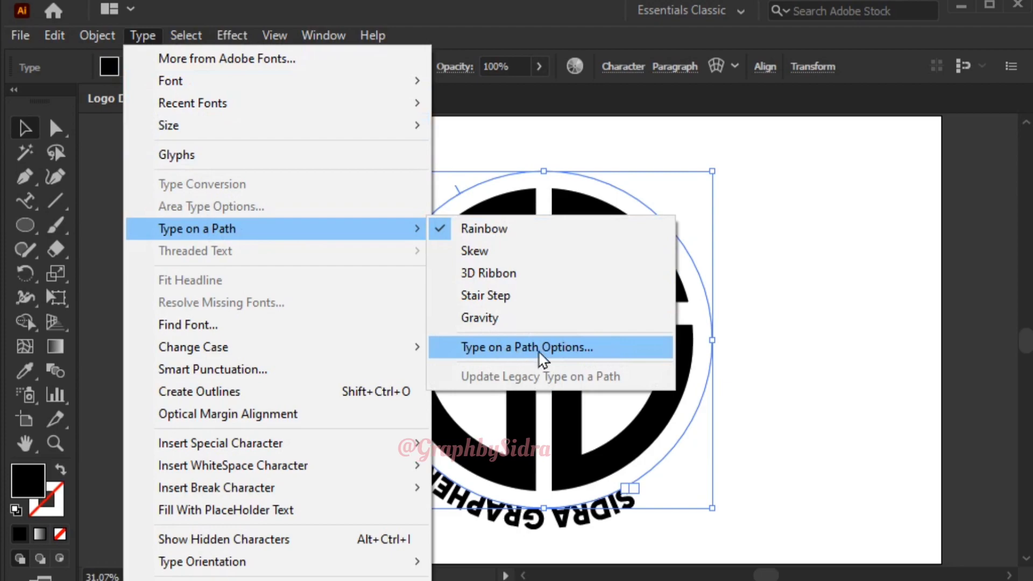
pyautogui.click(573, 357)
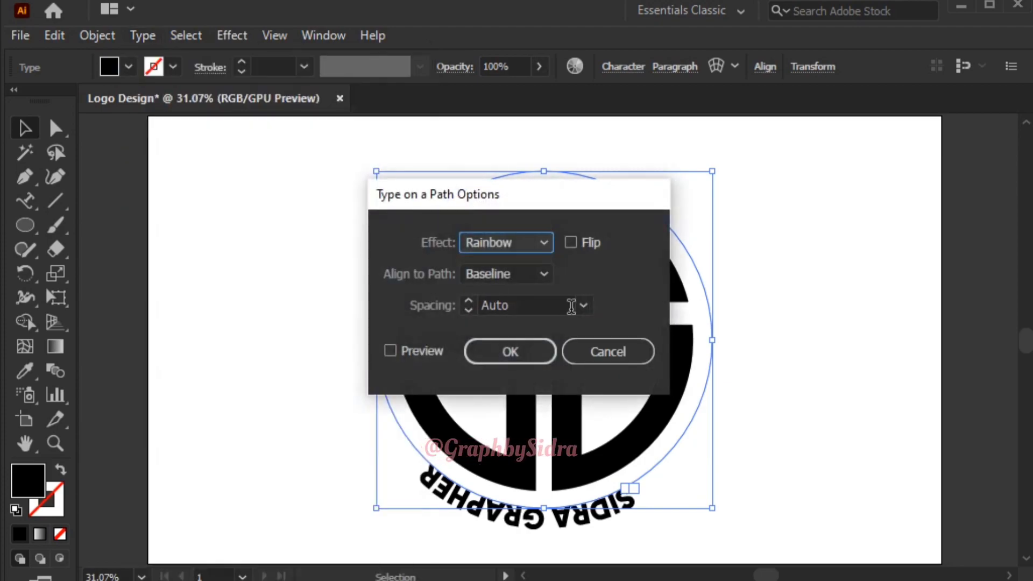
pyautogui.click(571, 243)
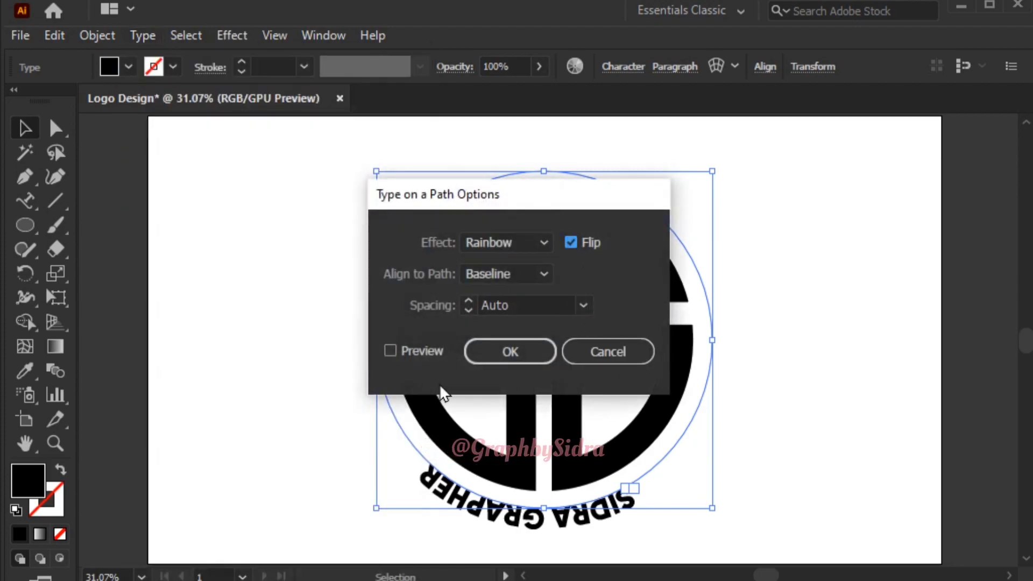
pyautogui.click(415, 356)
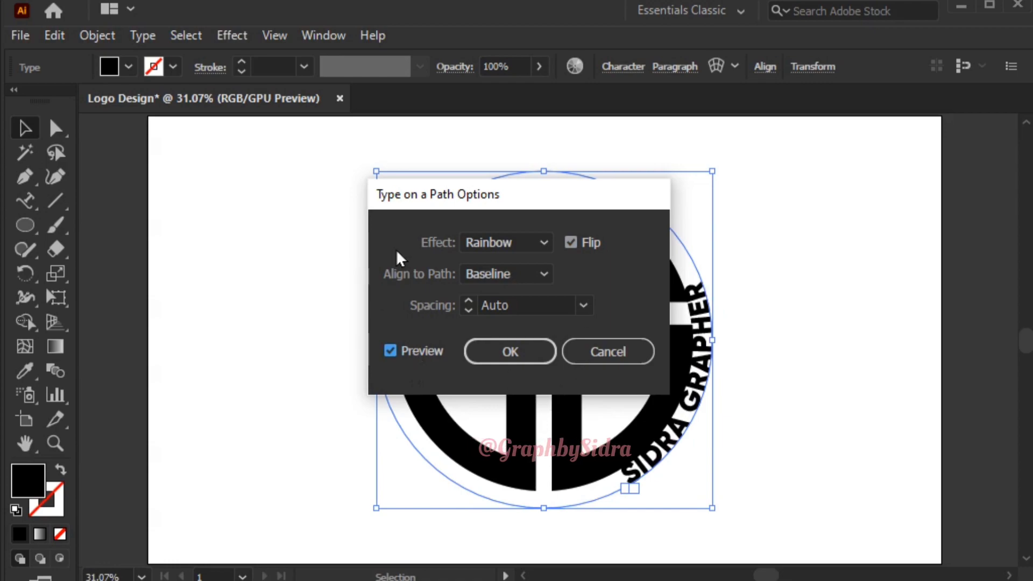
pyautogui.click(516, 358)
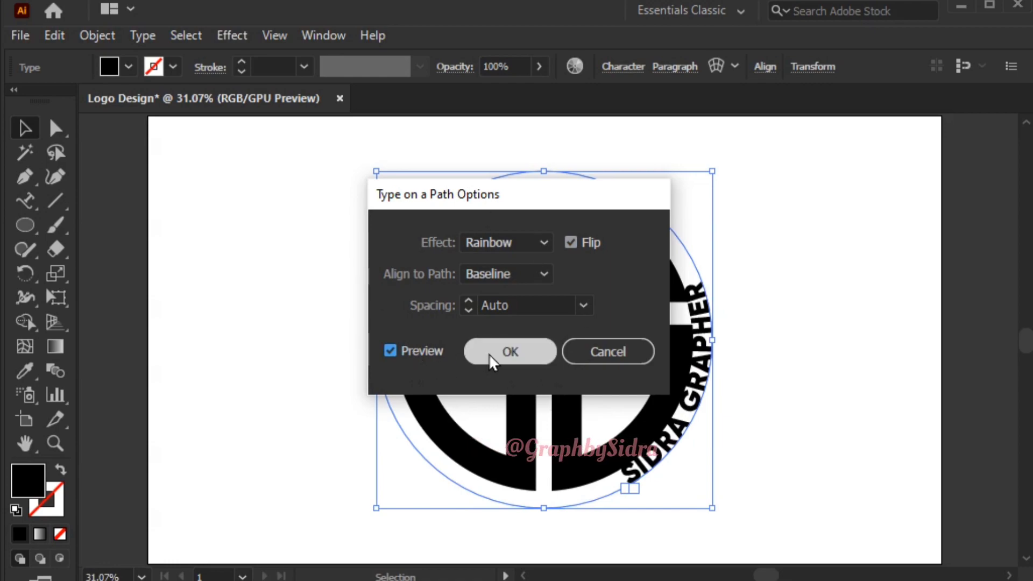
pyautogui.click(505, 352)
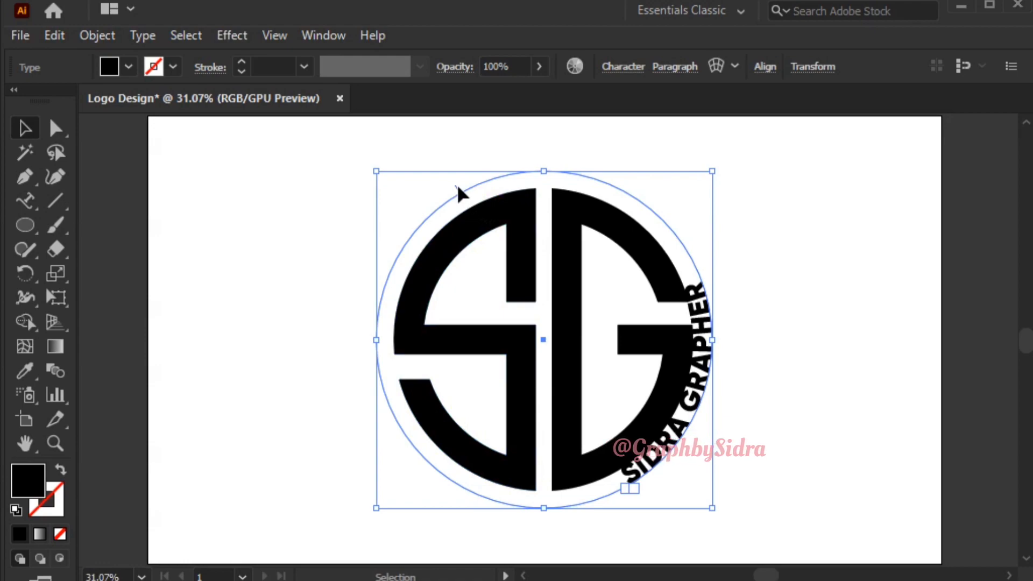
# - Center the flipped text beneath the monogram, and enlarge and slightly rotate its circle so the wording clears the SG letters
pyautogui.moveTo(456, 194); pyautogui.dragTo(667, 149)
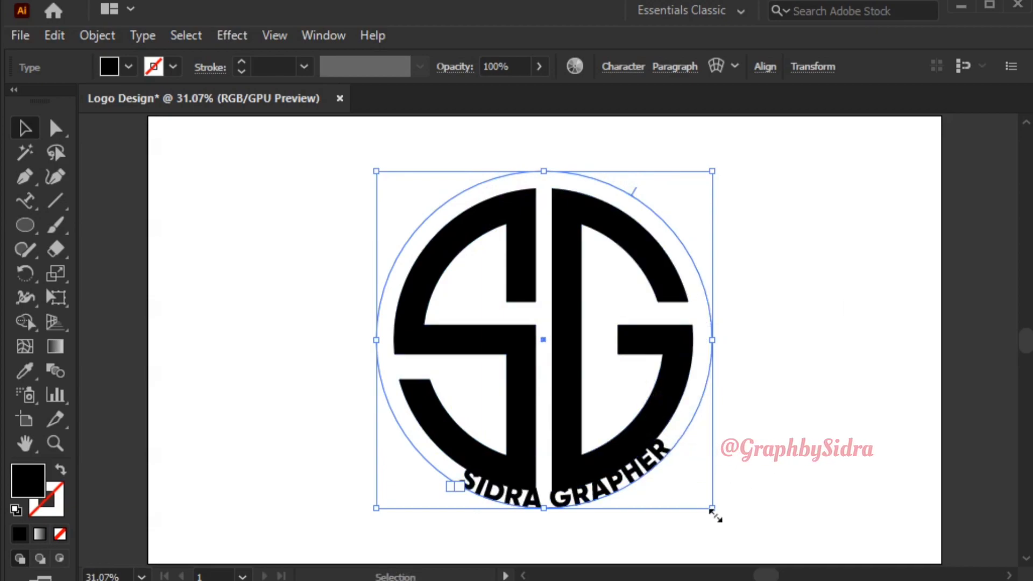
pyautogui.moveTo(715, 514); pyautogui.dragTo(729, 529)
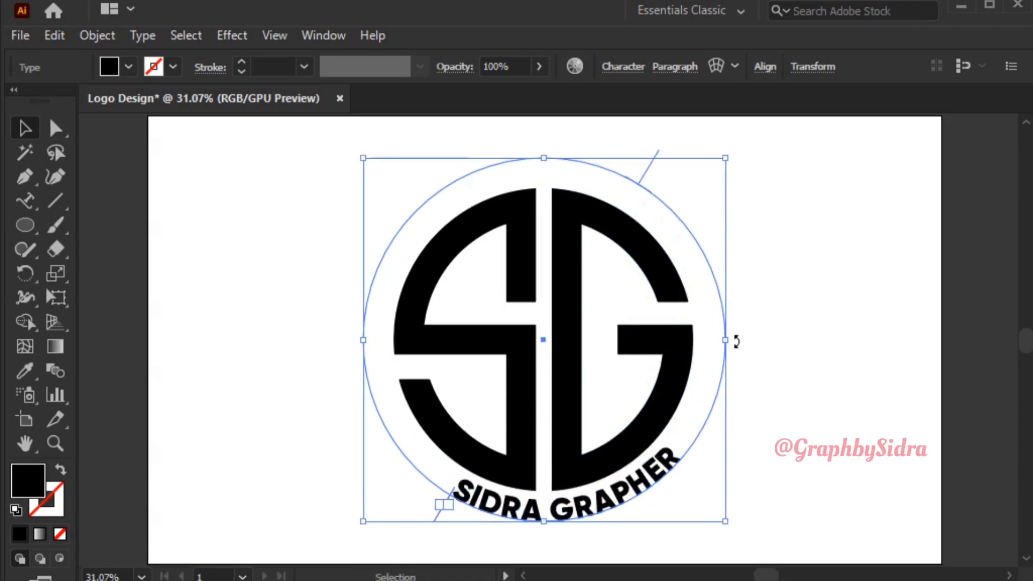
pyautogui.moveTo(736, 341)
pyautogui.mouseDown()
pyautogui.moveTo(738, 350)
pyautogui.moveTo(744, 342)
pyautogui.mouseUp()
pyautogui.click(779, 373)
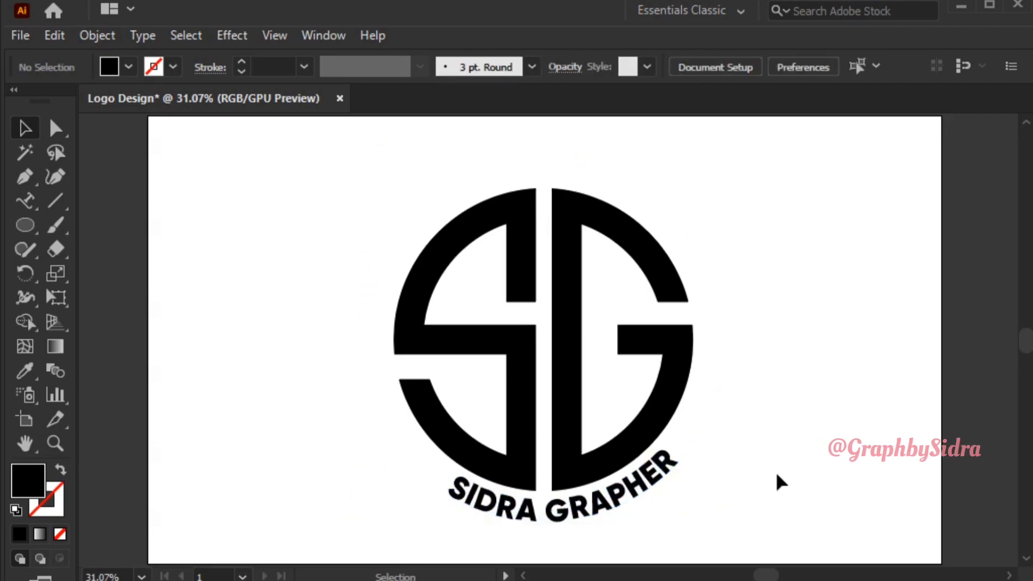
# - Scale the SG monogram and its curved text down slightly together, keeping them centered on the artboard
pyautogui.moveTo(700, 499); pyautogui.dragTo(611, 437)
pyautogui.moveTo(727, 530); pyautogui.dragTo(710, 508)
pyautogui.click(764, 425)
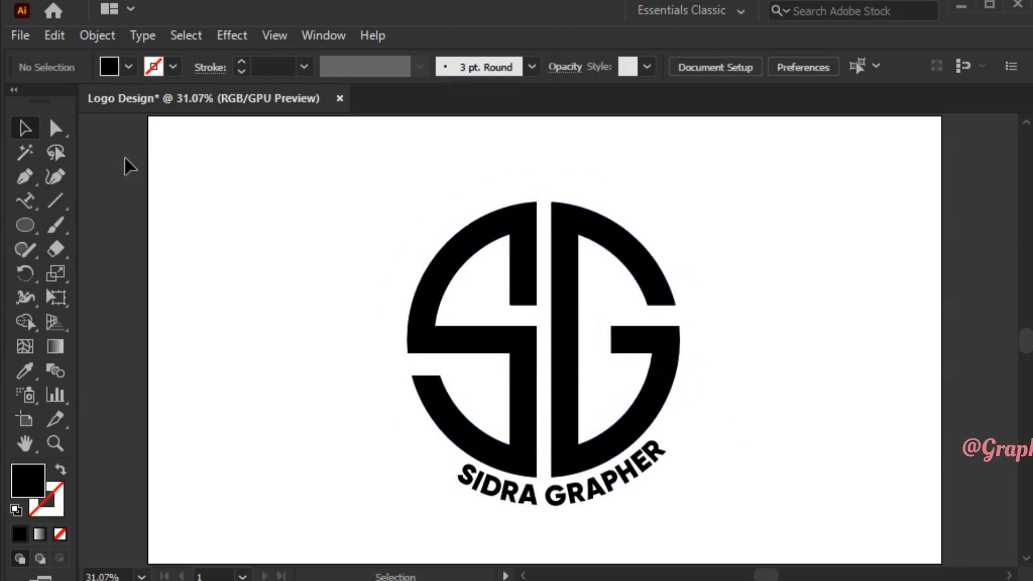
# - Export the selected monogram and curved text as a PNG file named "Logo Design 1"
pyautogui.moveTo(592, 383); pyautogui.dragTo(699, 471)
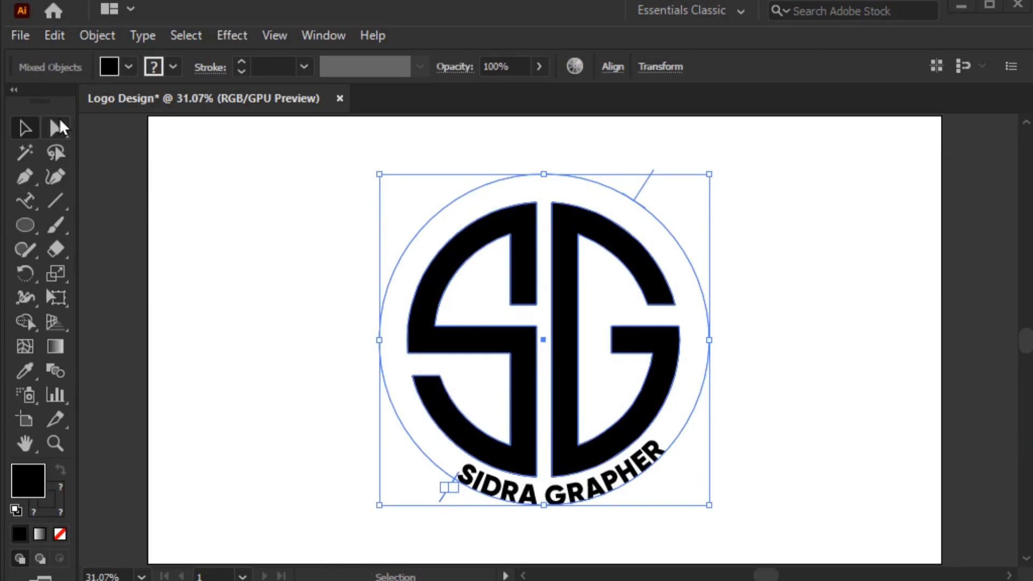
pyautogui.click(19, 38)
pyautogui.moveTo(54, 36)
pyautogui.moveTo(20, 36)
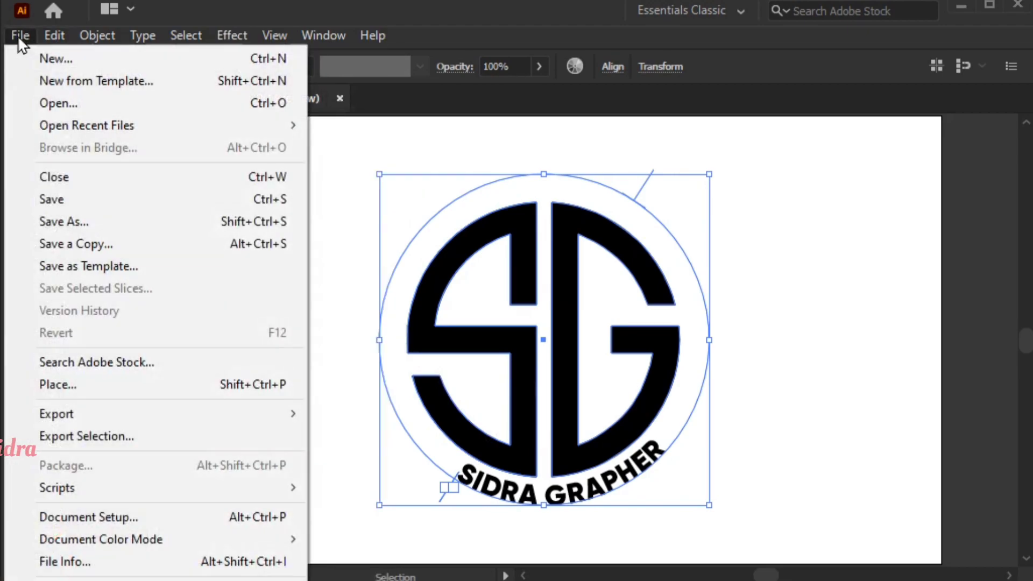
pyautogui.moveTo(138, 415)
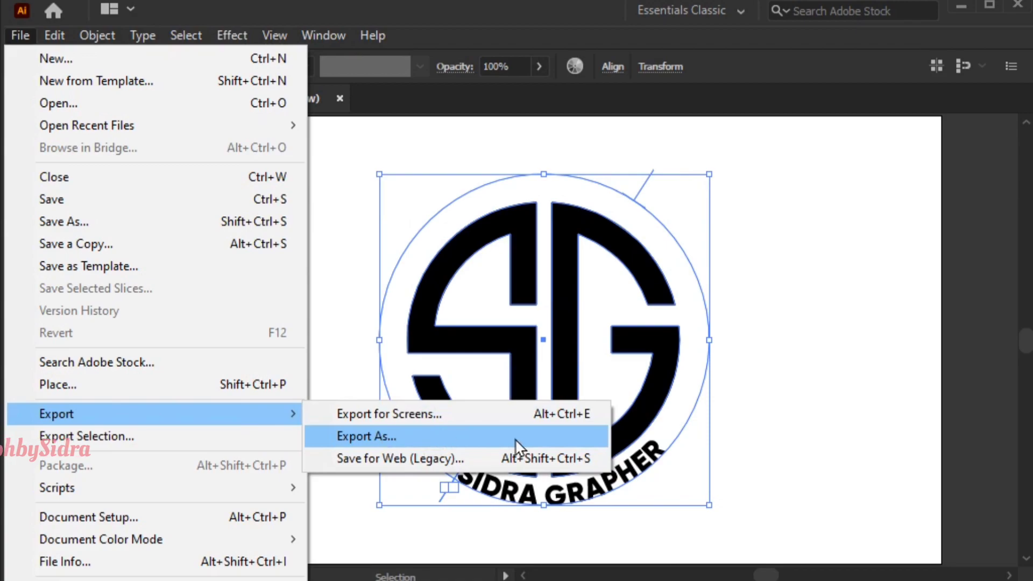
pyautogui.click(476, 434)
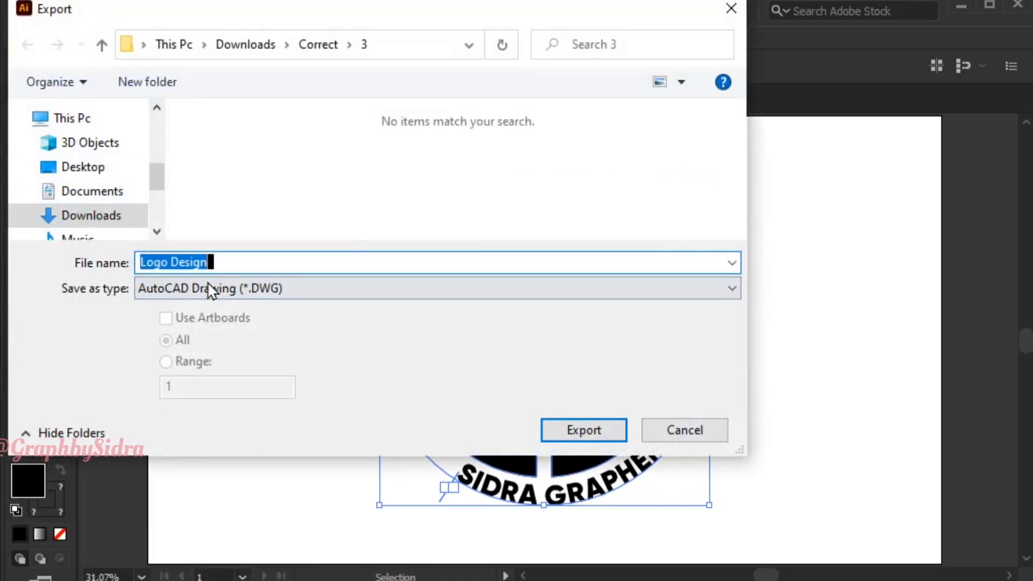
pyautogui.click(245, 255)
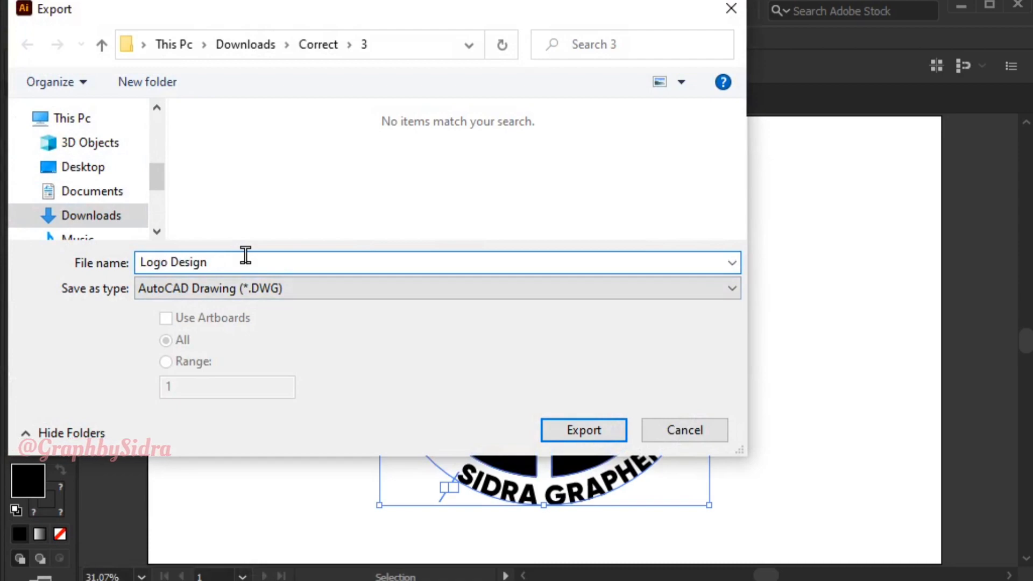
pyautogui.write('1')
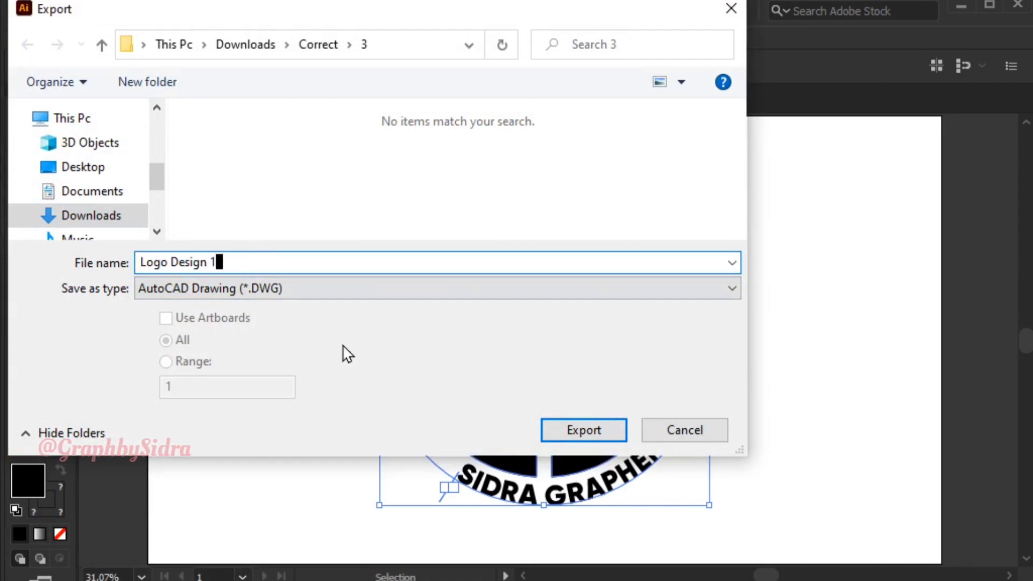
pyautogui.click(439, 290)
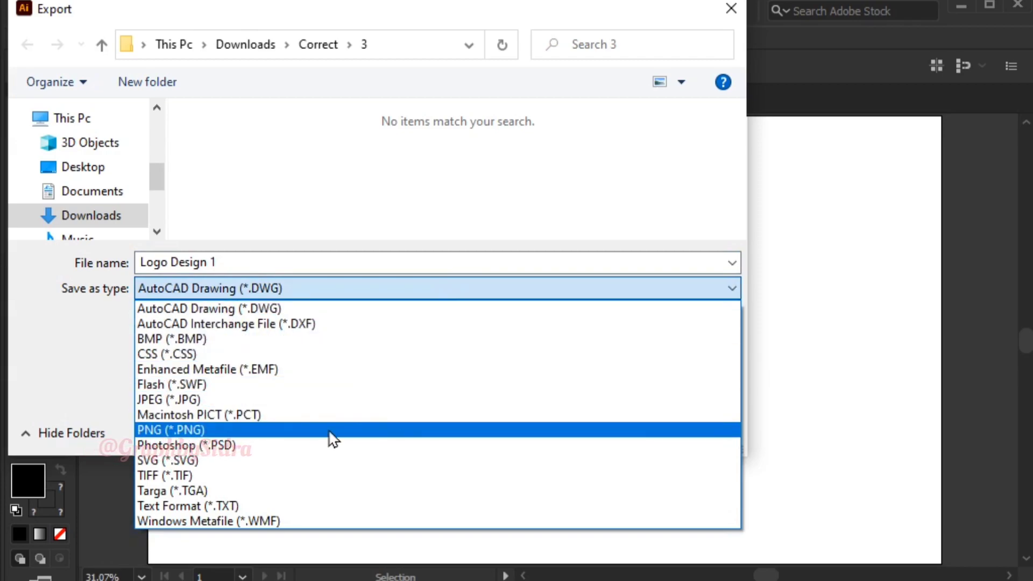
pyautogui.click(288, 432)
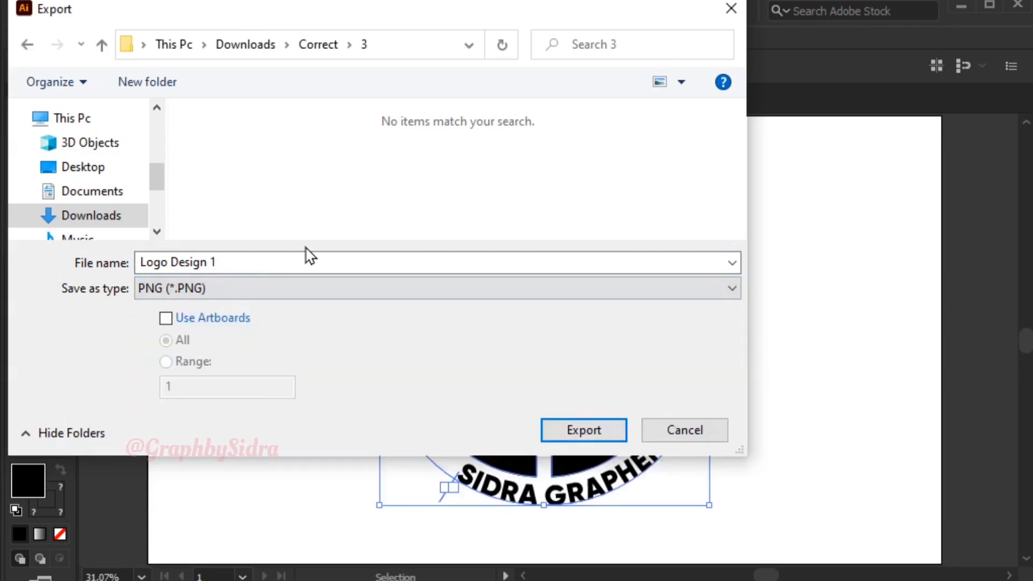
pyautogui.click(582, 431)
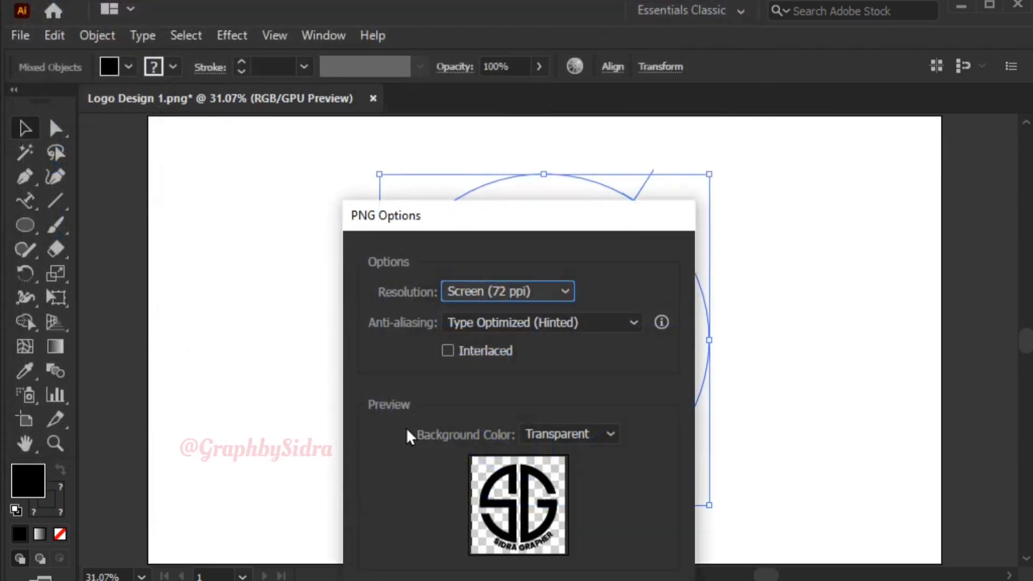
# - Finish the PNG export at Screen (72 ppi) resolution with a Transparent background, and deselect the artwork
pyautogui.moveTo(601, 211); pyautogui.dragTo(598, 49)
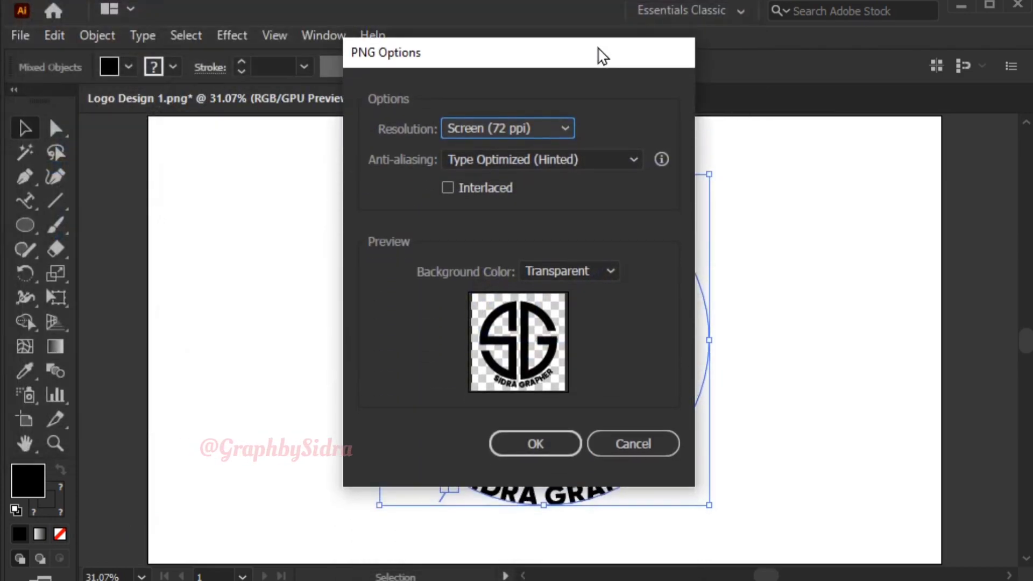
pyautogui.click(547, 131)
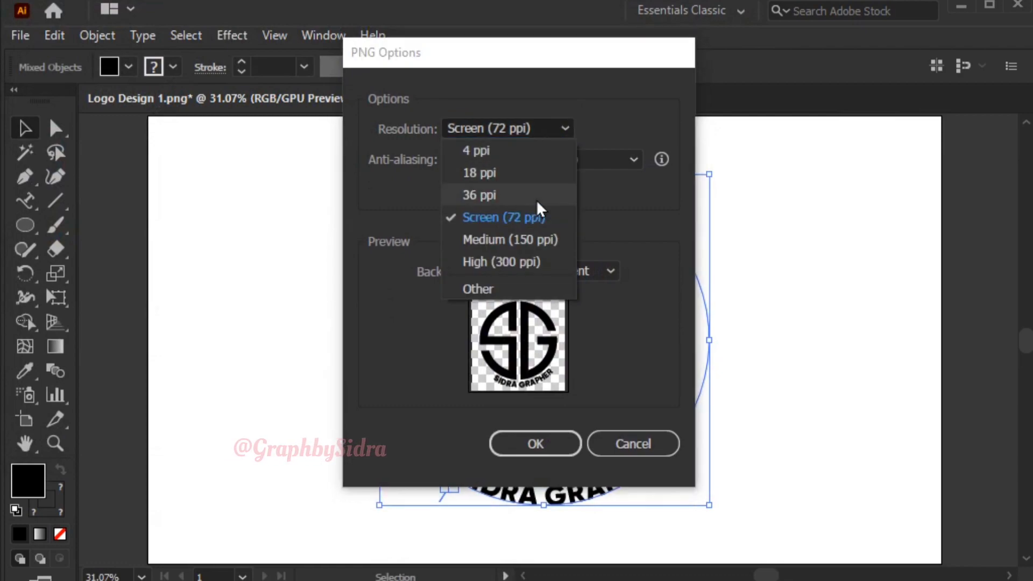
pyautogui.click(538, 217)
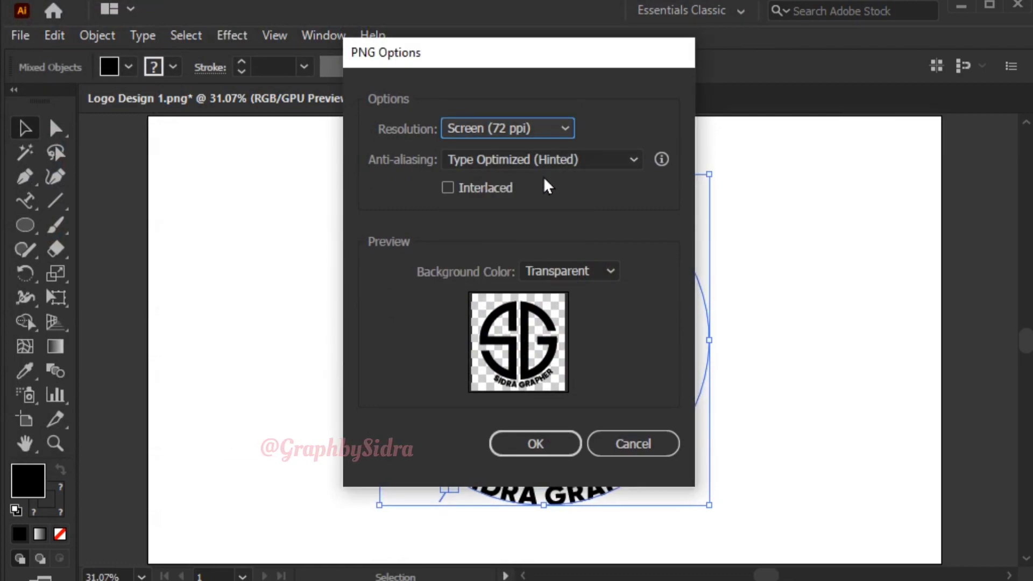
pyautogui.click(616, 275)
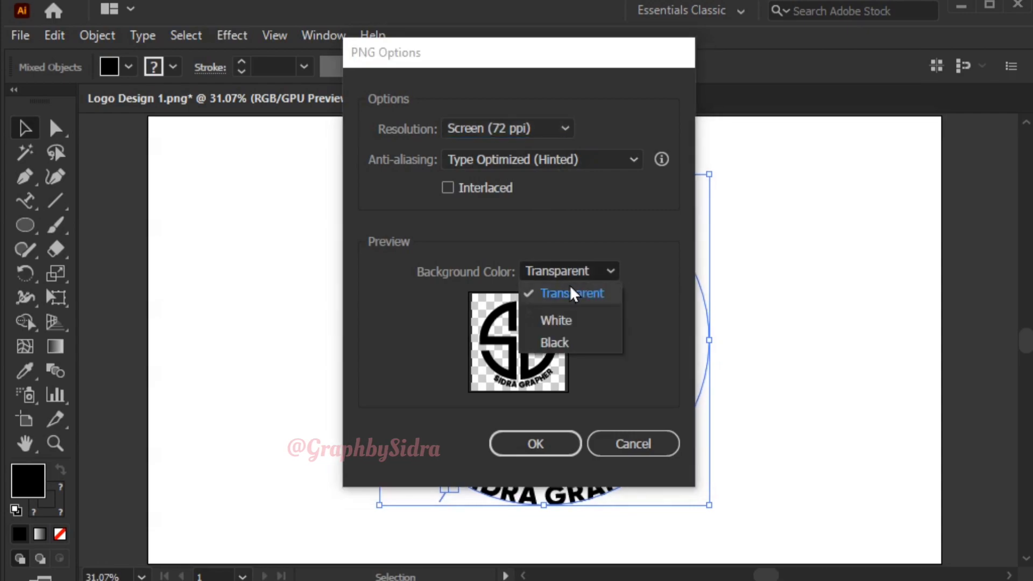
pyautogui.click(594, 295)
pyautogui.click(527, 446)
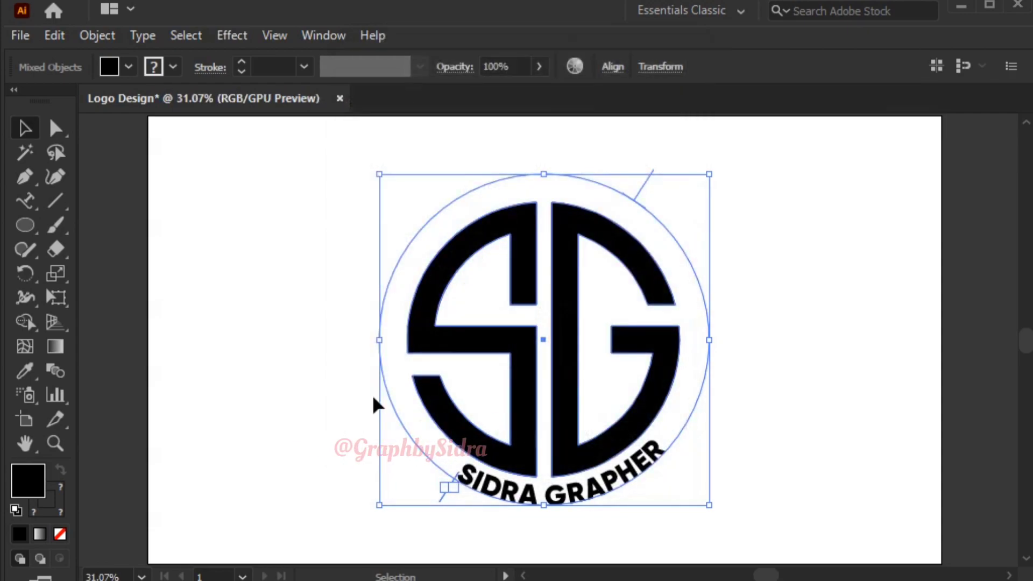
pyautogui.click(316, 372)
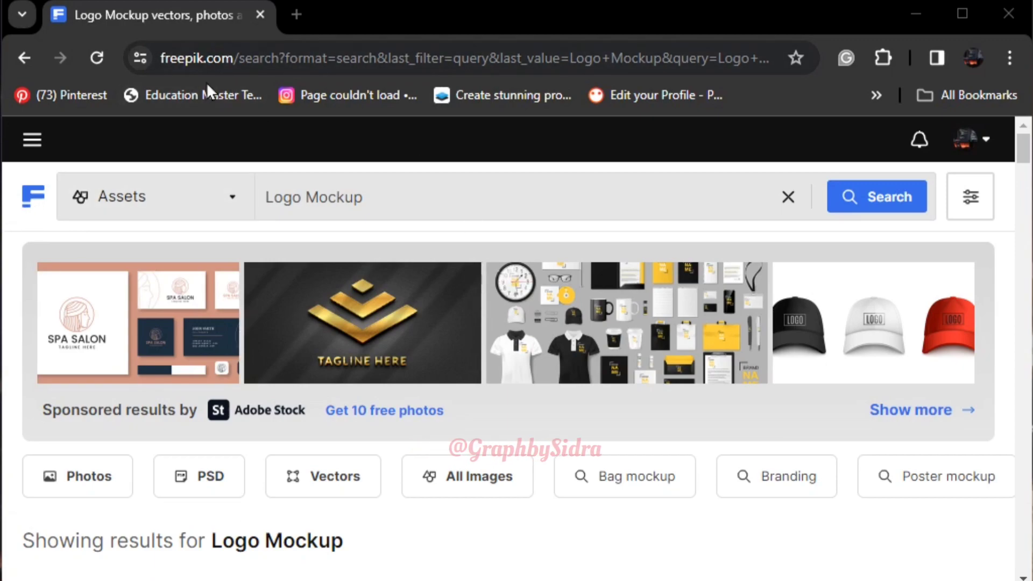
# - Switch to Freepik in the browser, set the Logo Mockup search to PSD assets, and open the debossed linen paper mockup with the BUILT BETTER logo
pyautogui.click(226, 201)
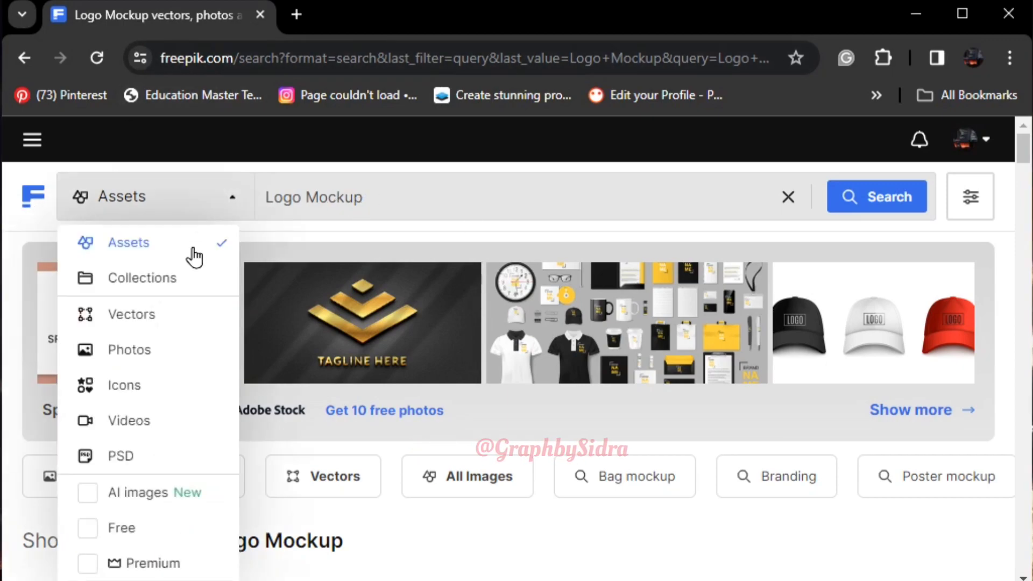
pyautogui.click(135, 446)
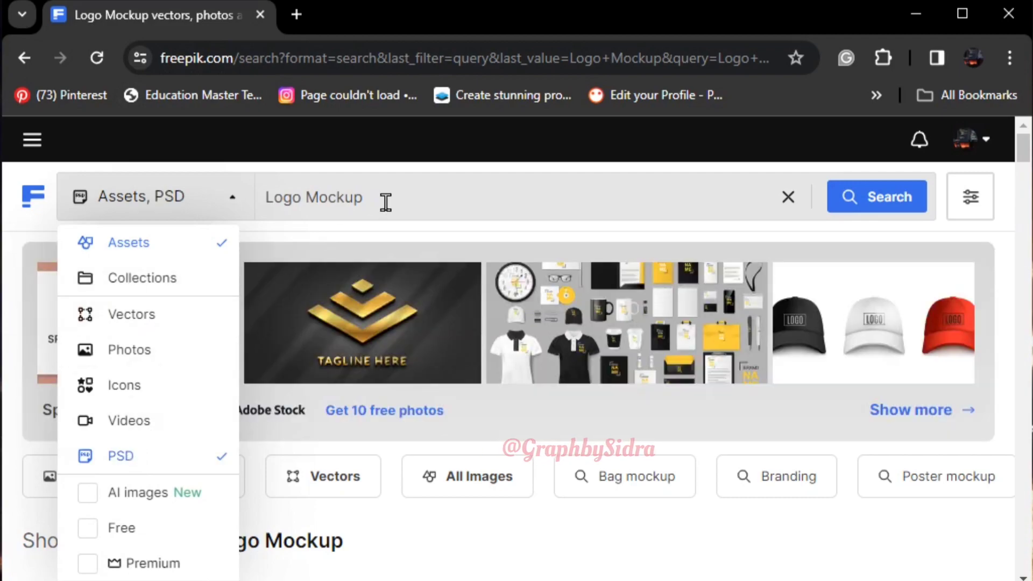
pyautogui.click(385, 202)
pyautogui.scroll(-10, 1024, 156)
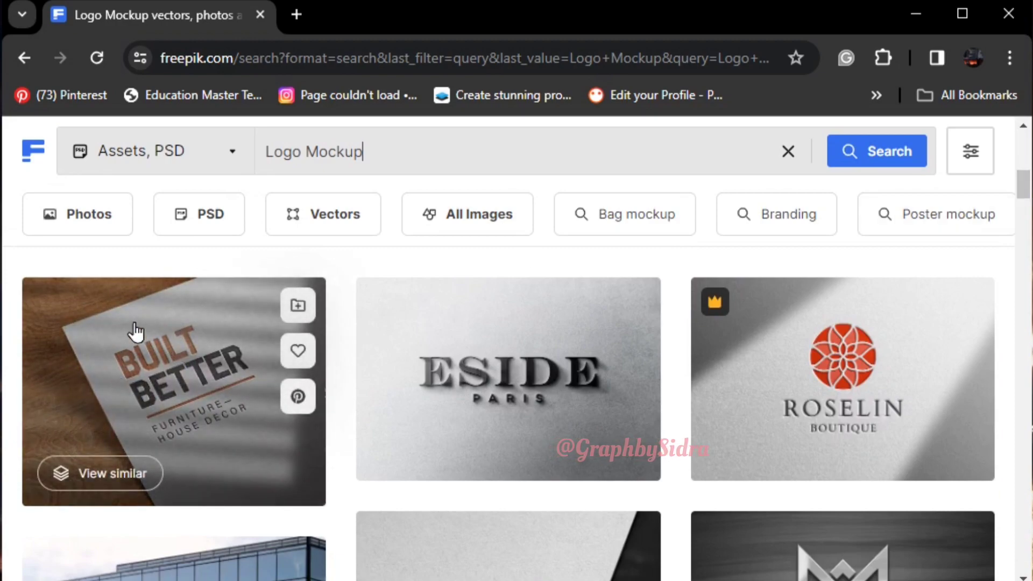
pyautogui.click(195, 351)
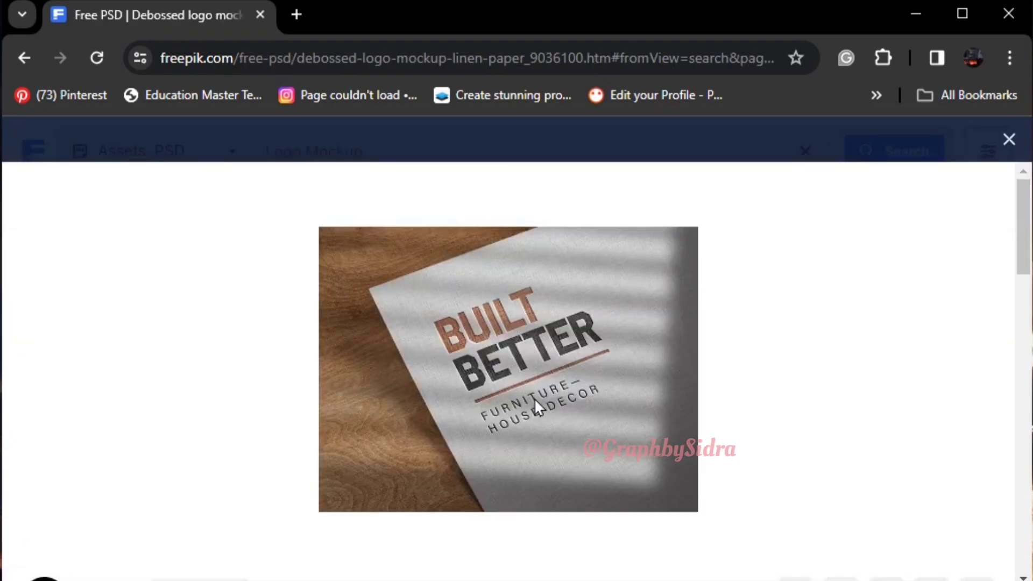
# - Download the debossed logo mockup for free as a PSD file and check its download progress
pyautogui.moveTo(1023, 223); pyautogui.dragTo(1001, 387)
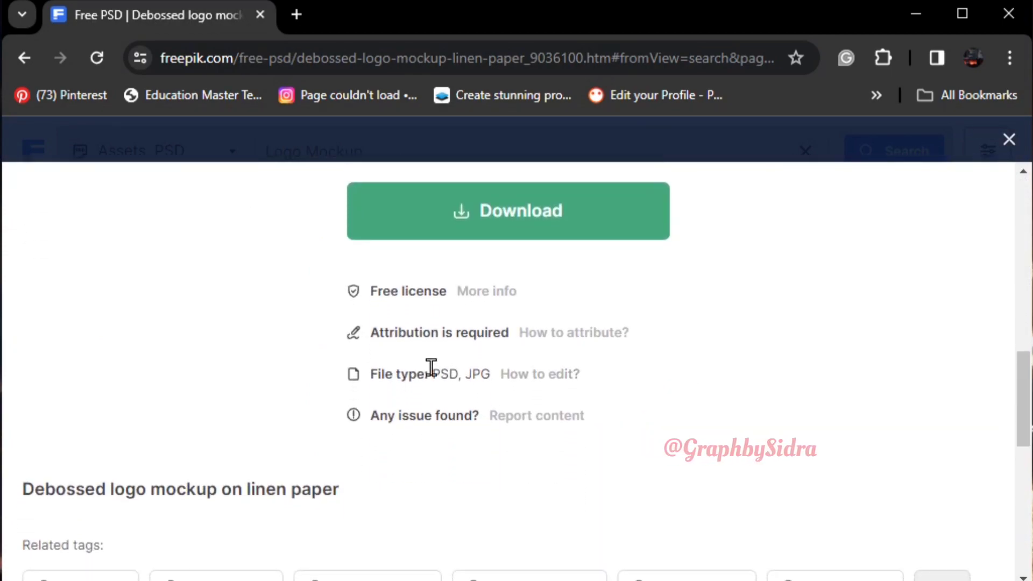
pyautogui.click(506, 212)
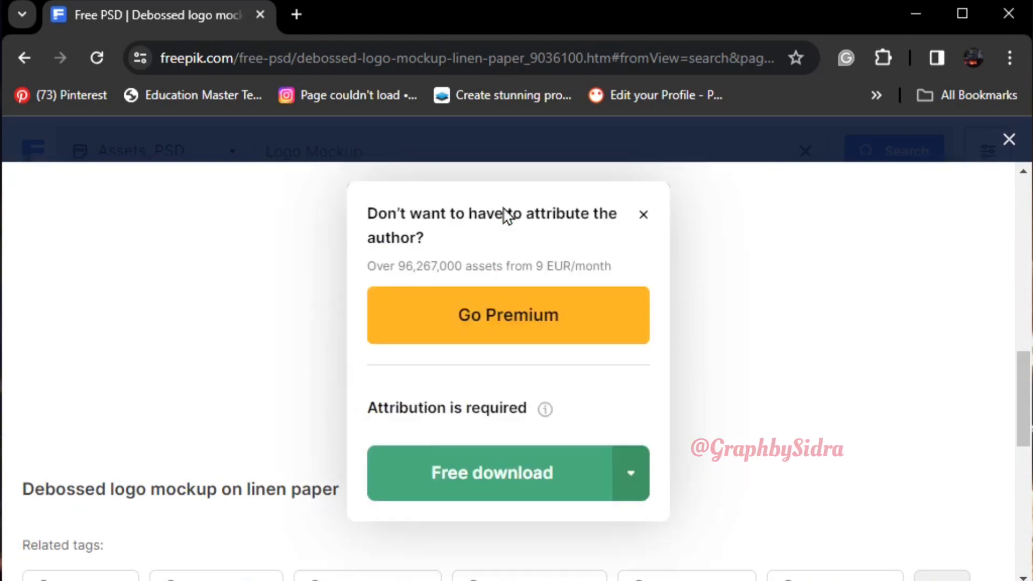
pyautogui.click(624, 477)
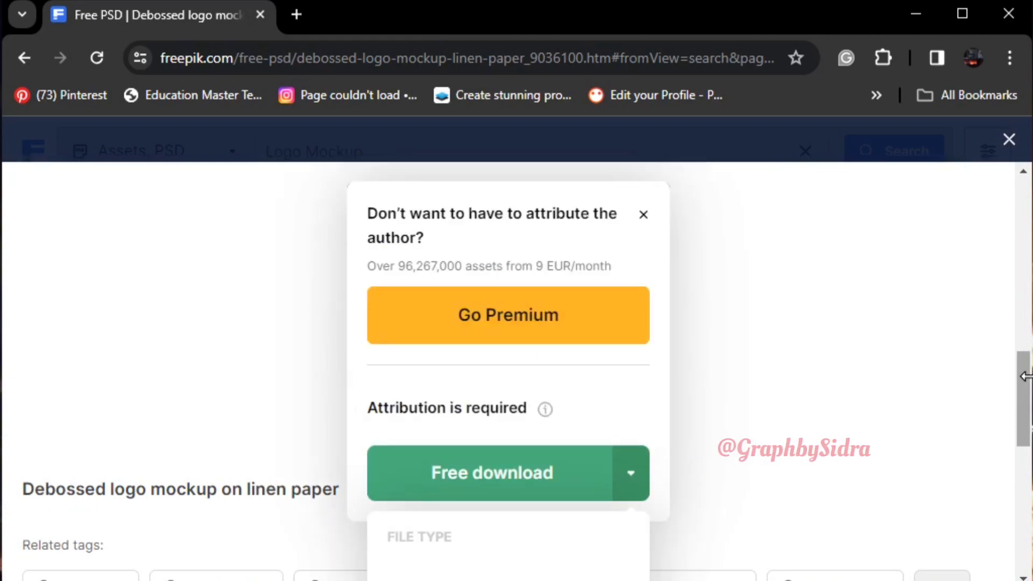
pyautogui.scroll(-1, 1025, 376)
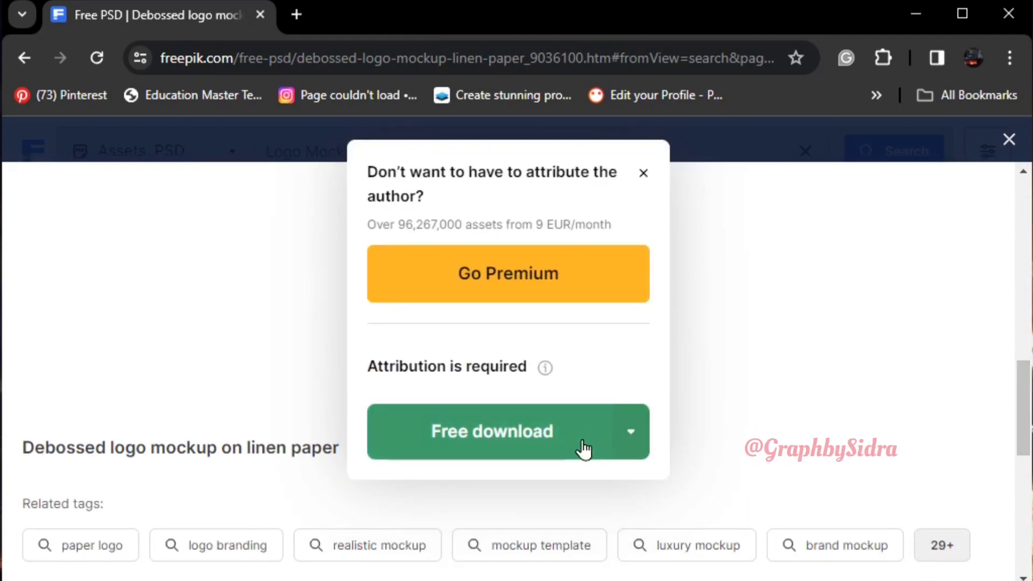
pyautogui.click(631, 437)
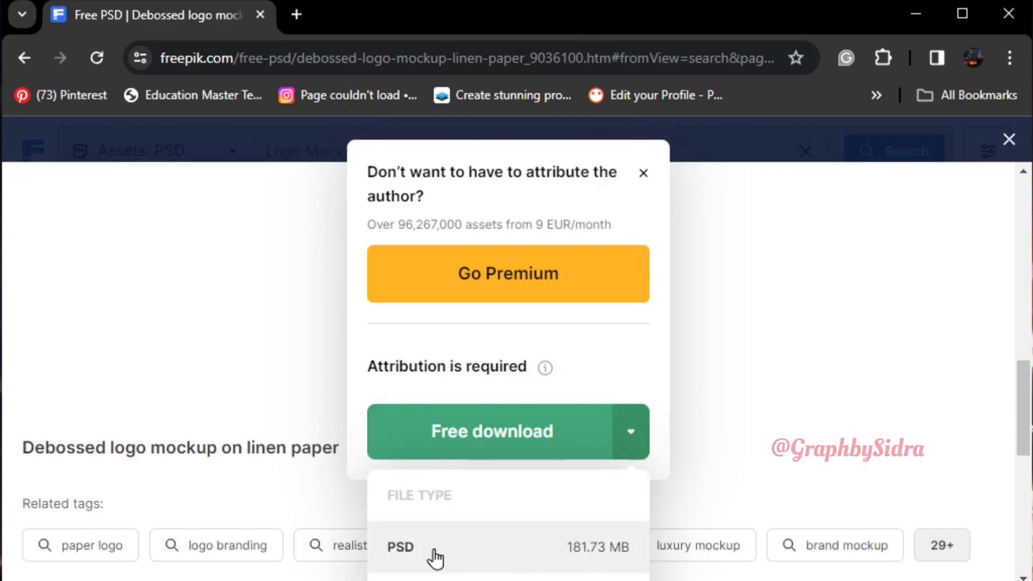
pyautogui.click(490, 546)
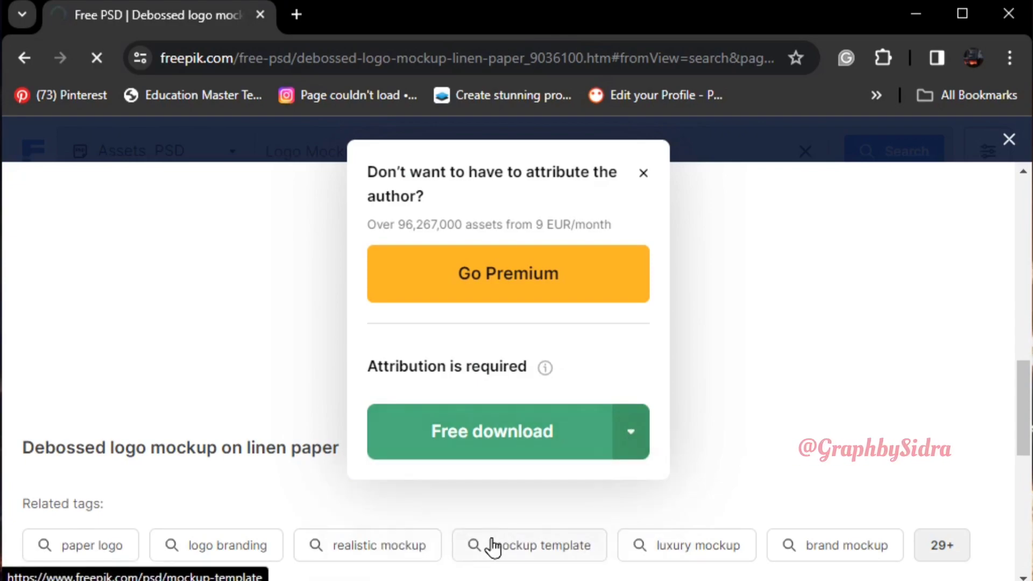
pyautogui.click(910, 55)
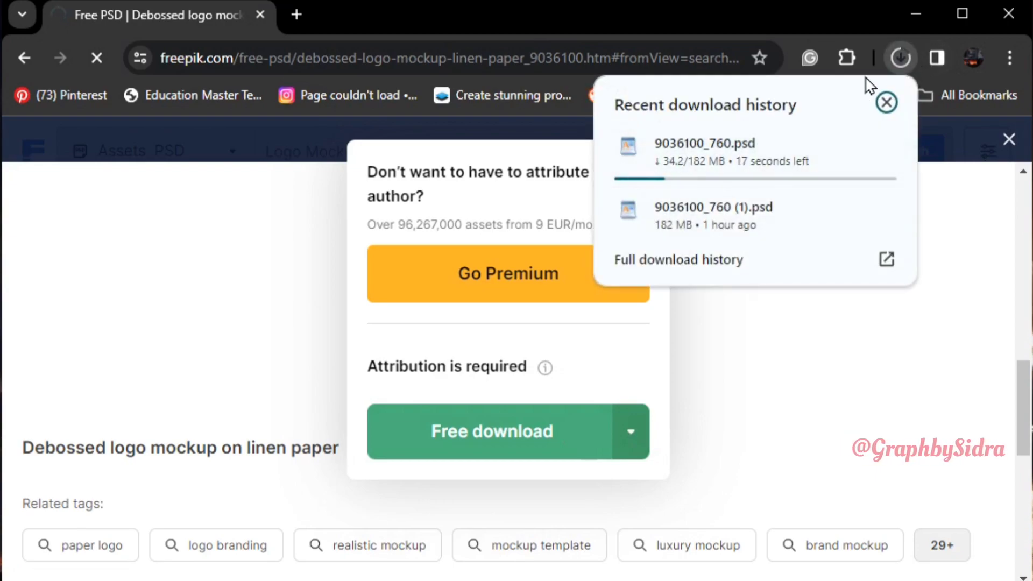
pyautogui.click(900, 56)
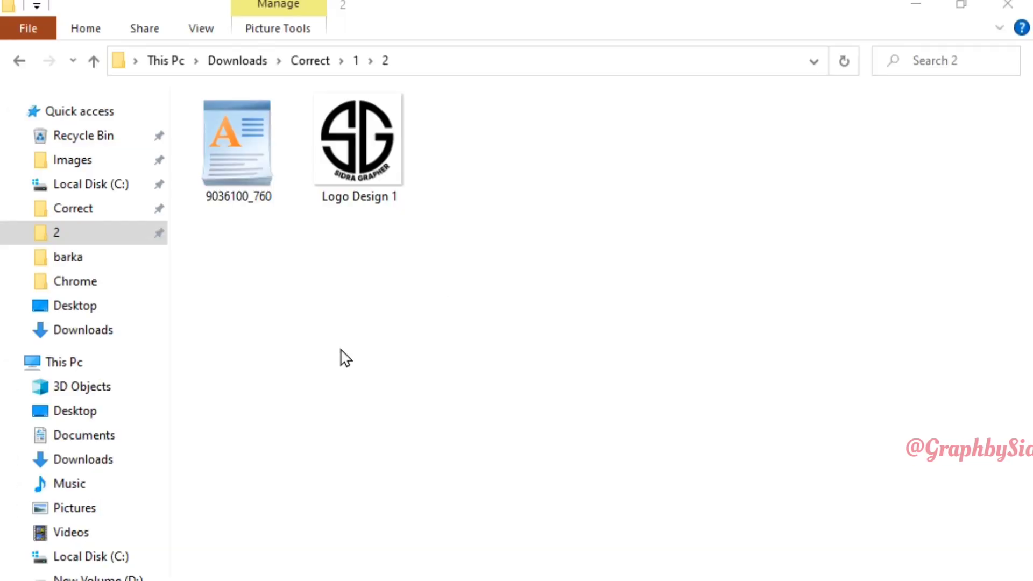
# - In File Explorer, rename the downloaded mockup file 9036100_760 in folder 2 as "Logo Mockup"
pyautogui.click(10, 111)
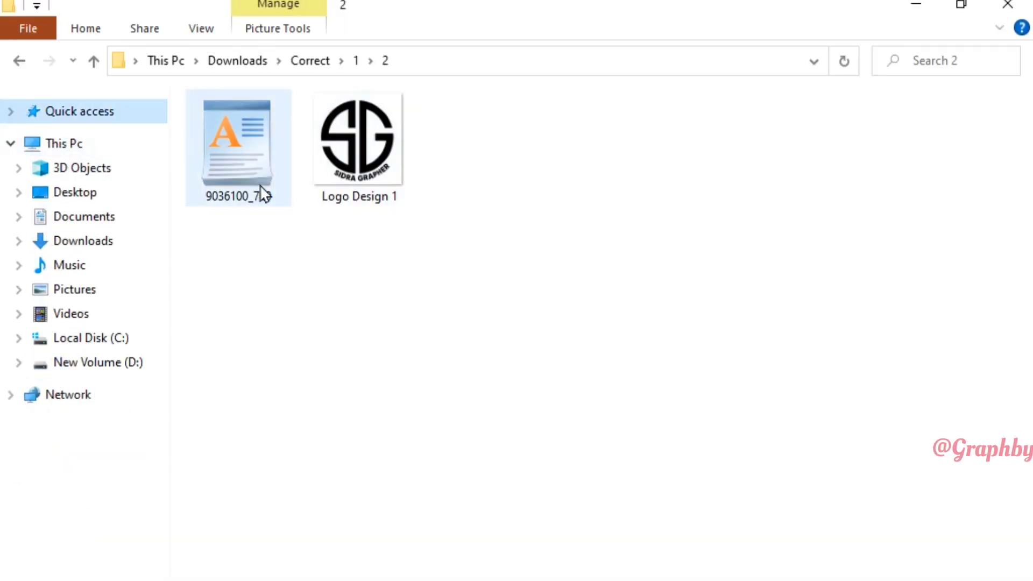
pyautogui.click(266, 138)
pyautogui.rightClick(266, 138)
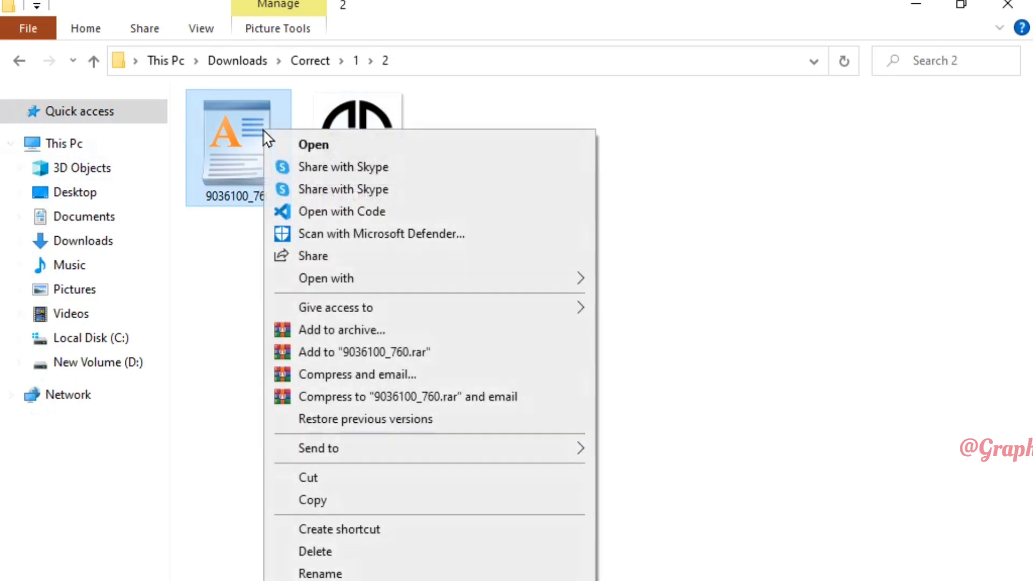
pyautogui.click(348, 571)
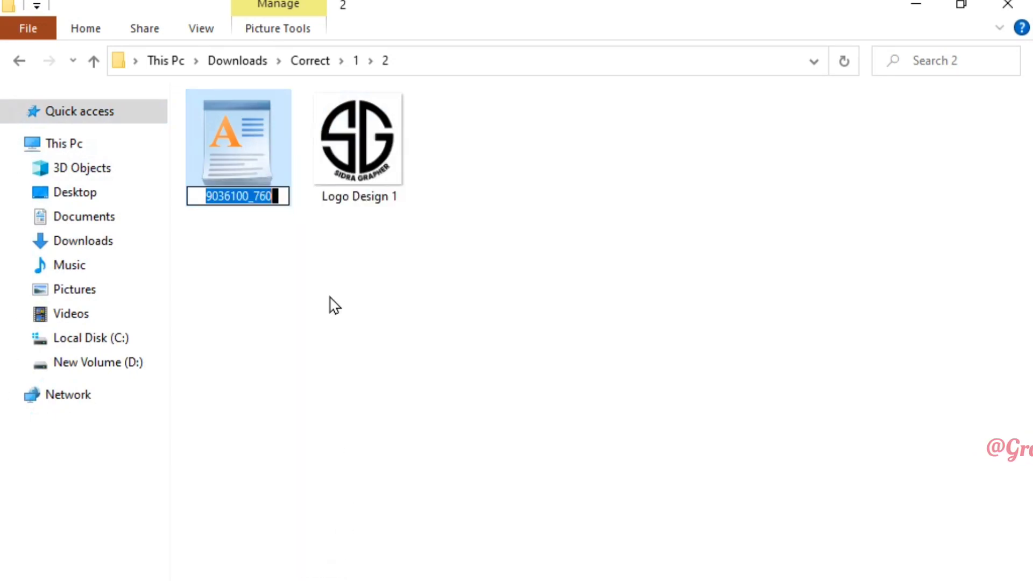
pyautogui.write('Lo')
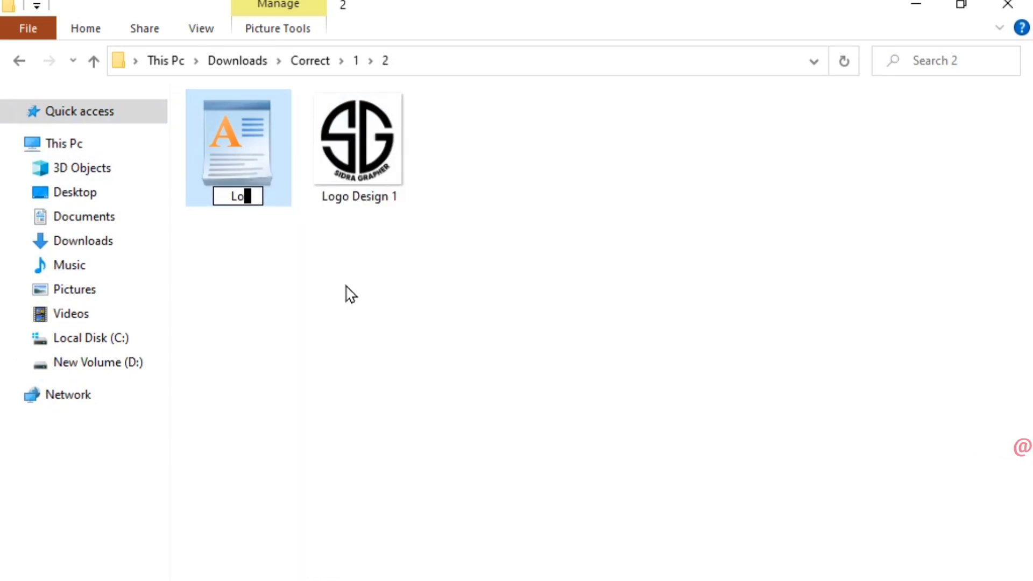
pyautogui.write('go Mockup')
pyautogui.press('Return')
pyautogui.click(347, 293)
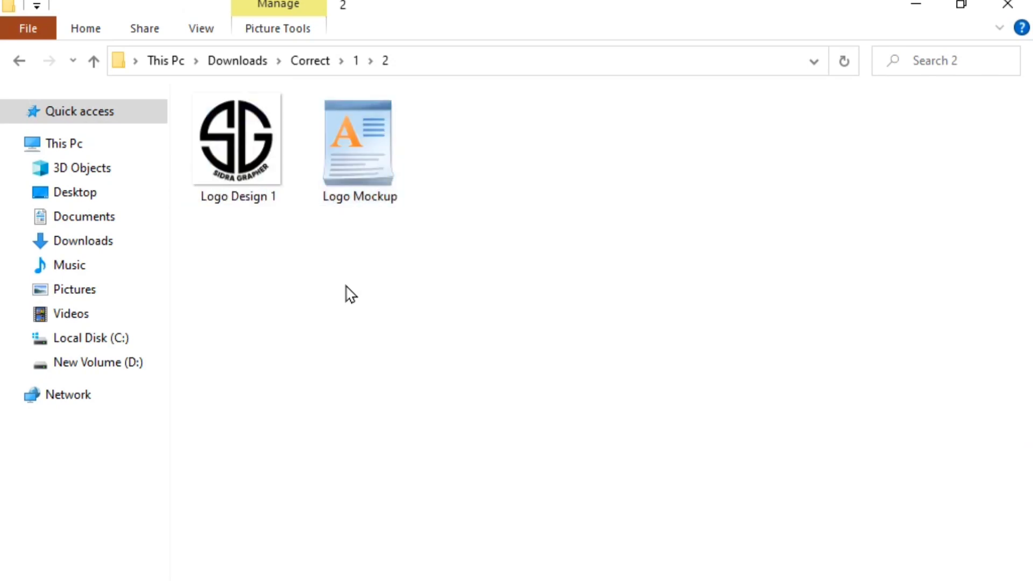
# - Open the Logo Mockup file in Adobe Photoshop and open the contents of its "Your logo here" smart object
pyautogui.click(353, 127)
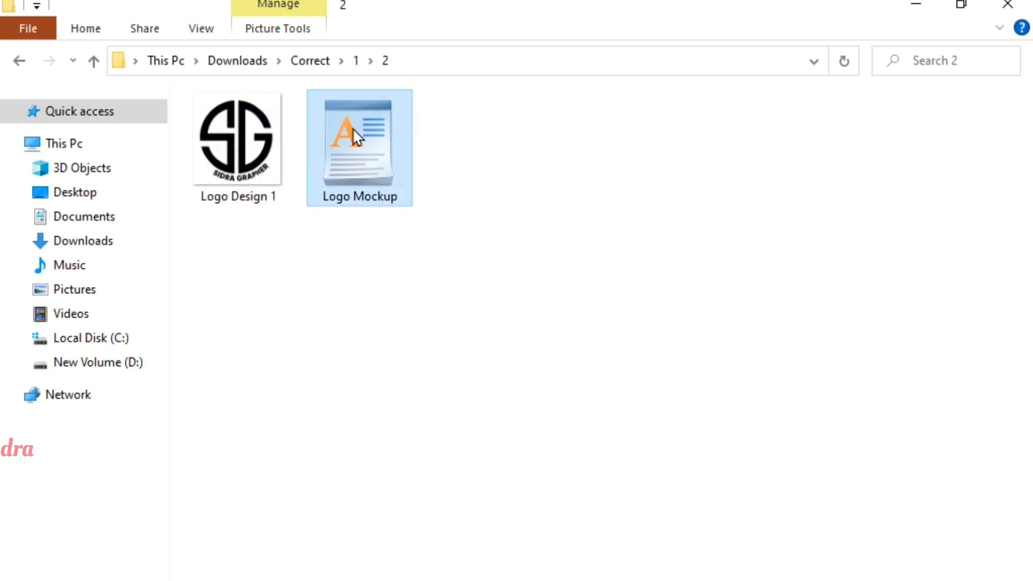
pyautogui.rightClick(364, 107)
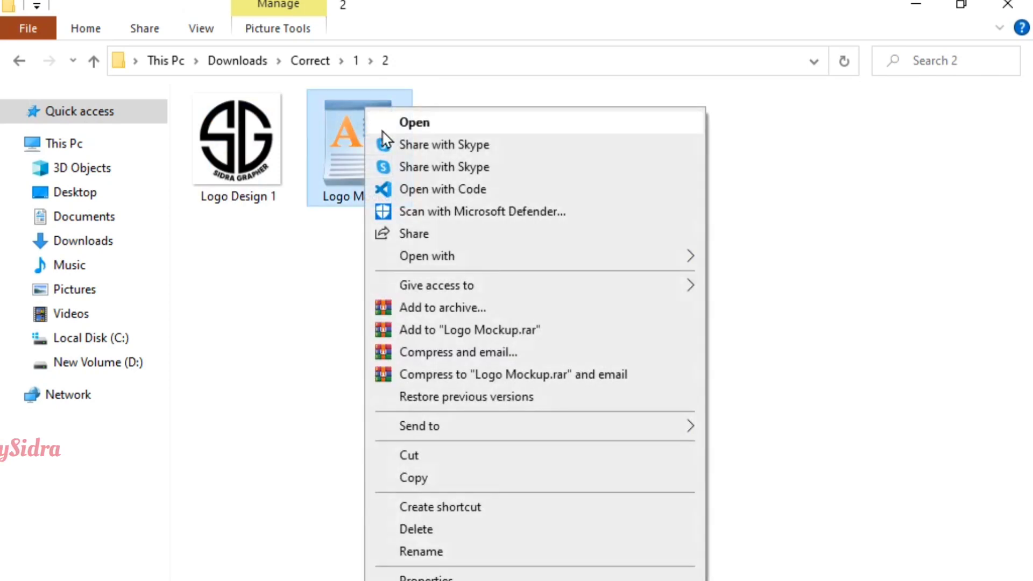
pyautogui.moveTo(409, 256)
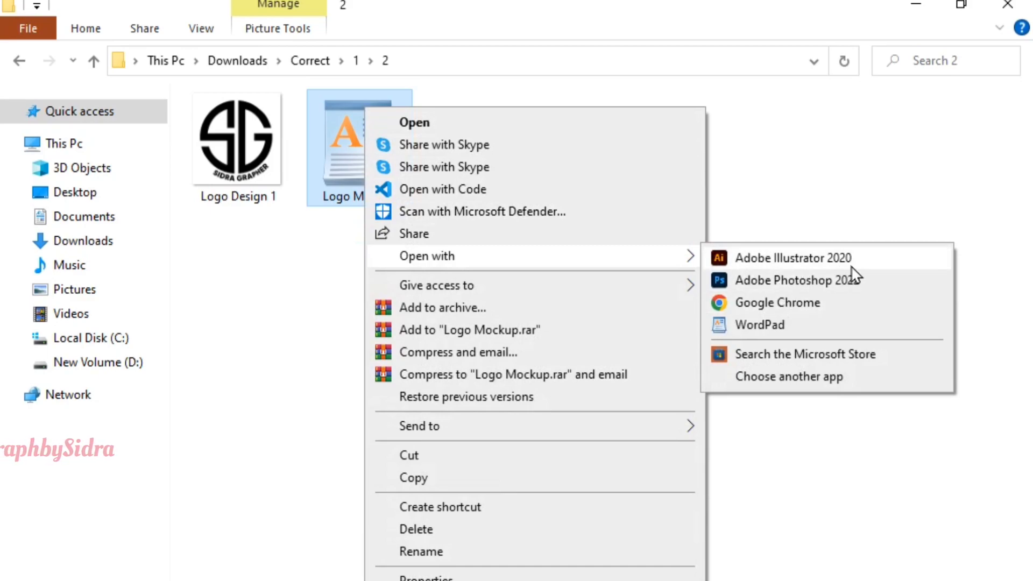
pyautogui.click(785, 283)
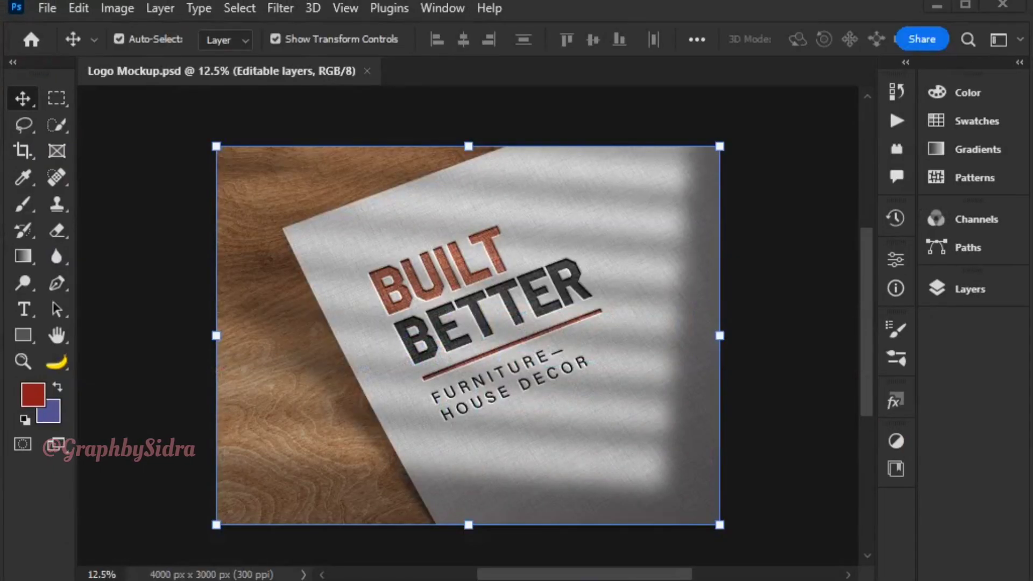
pyautogui.click(979, 286)
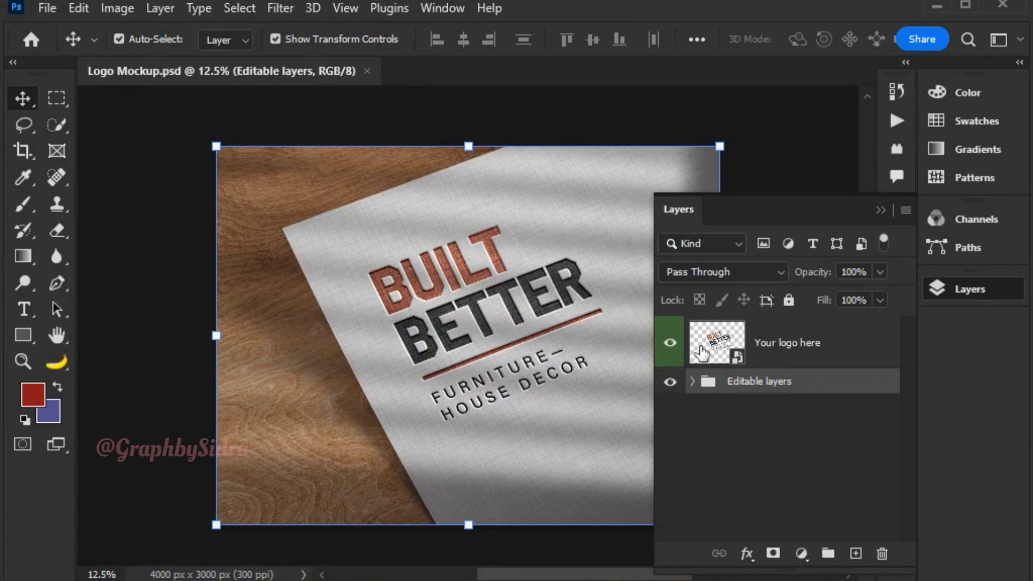
pyautogui.doubleClick(715, 339)
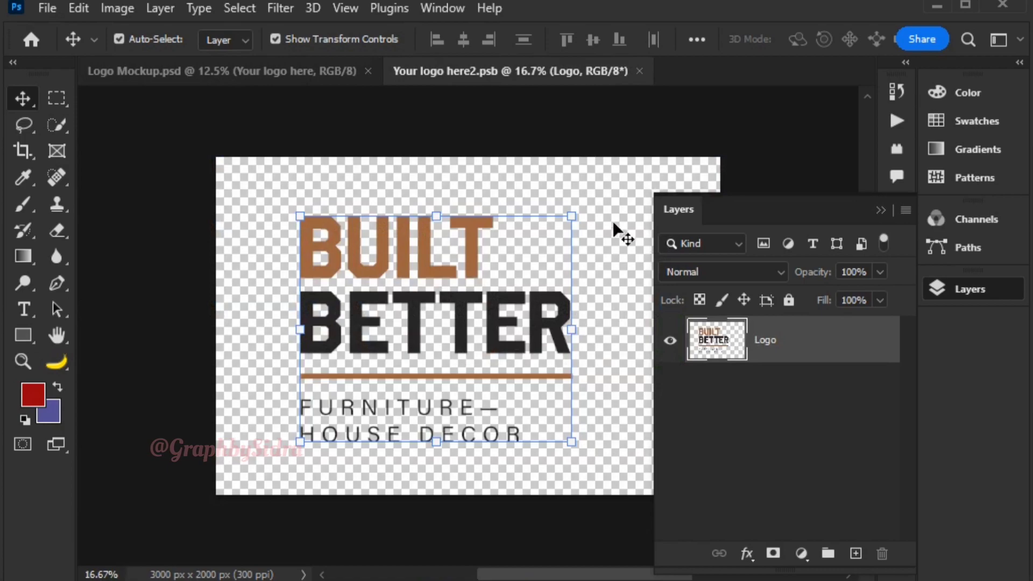
# - Open the Logo Design 1 image from folder 2 as a separate document
pyautogui.click(52, 3)
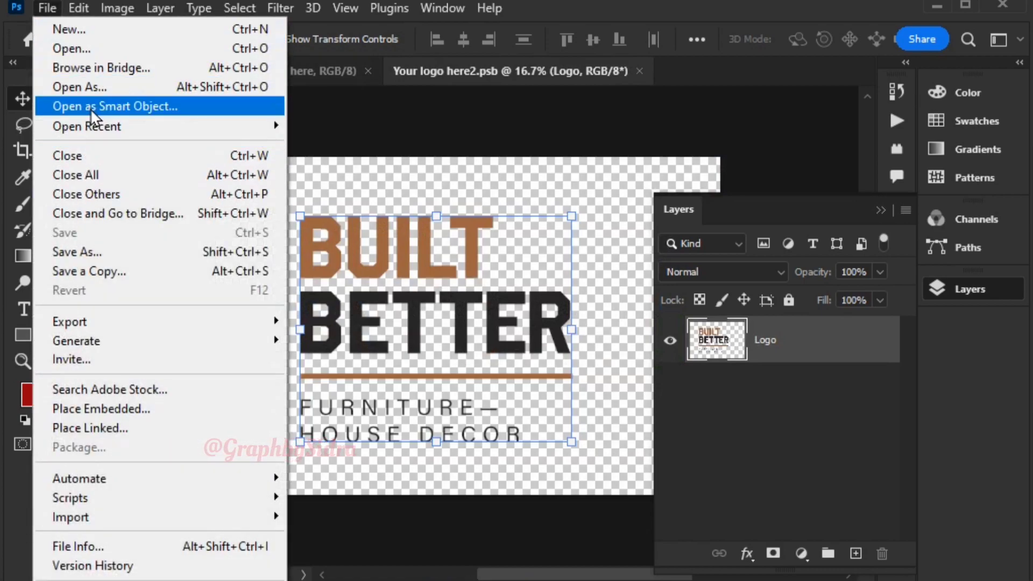
pyautogui.click(130, 51)
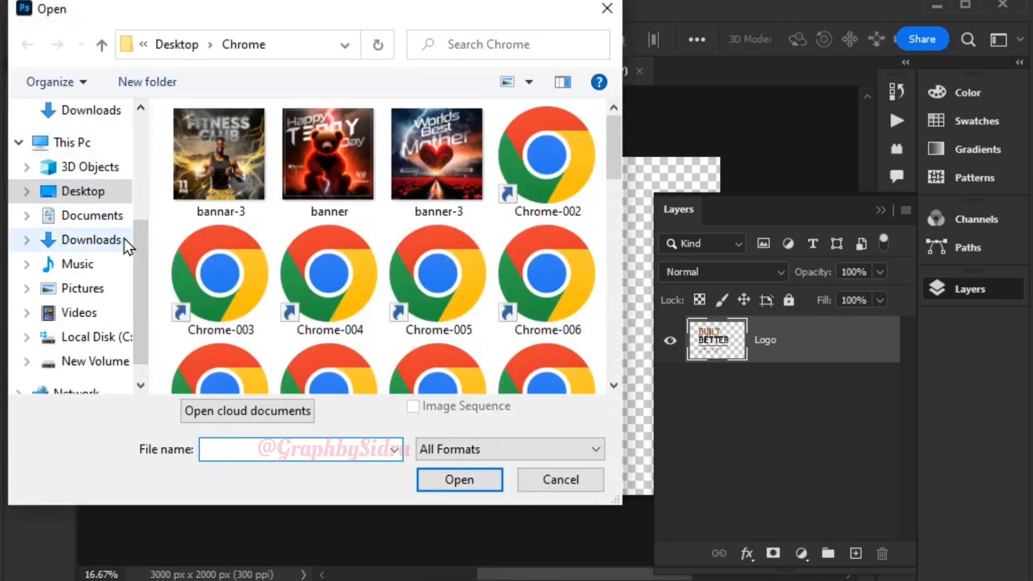
pyautogui.scroll(3, 129, 231)
pyautogui.click(83, 224)
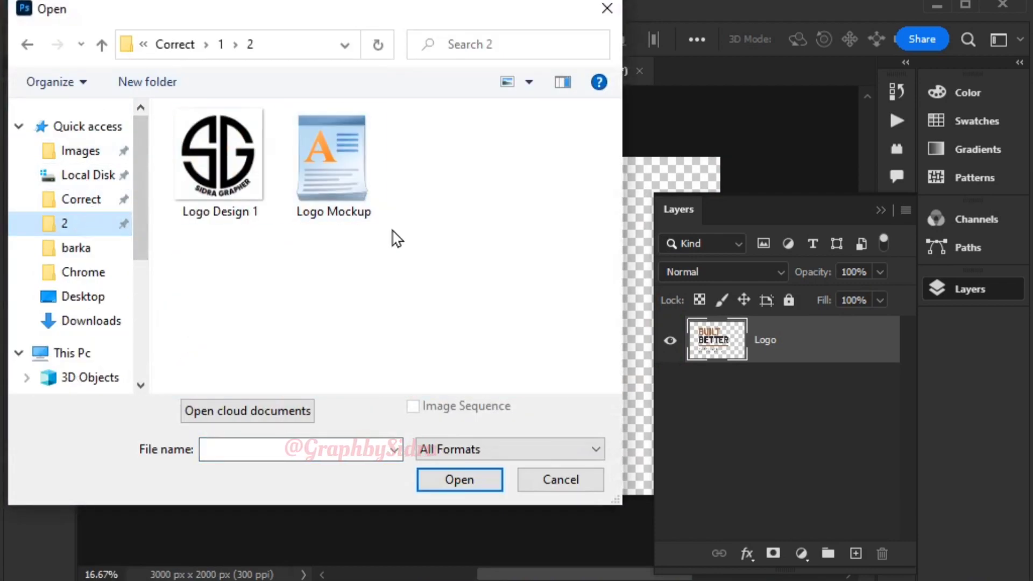
pyautogui.click(235, 203)
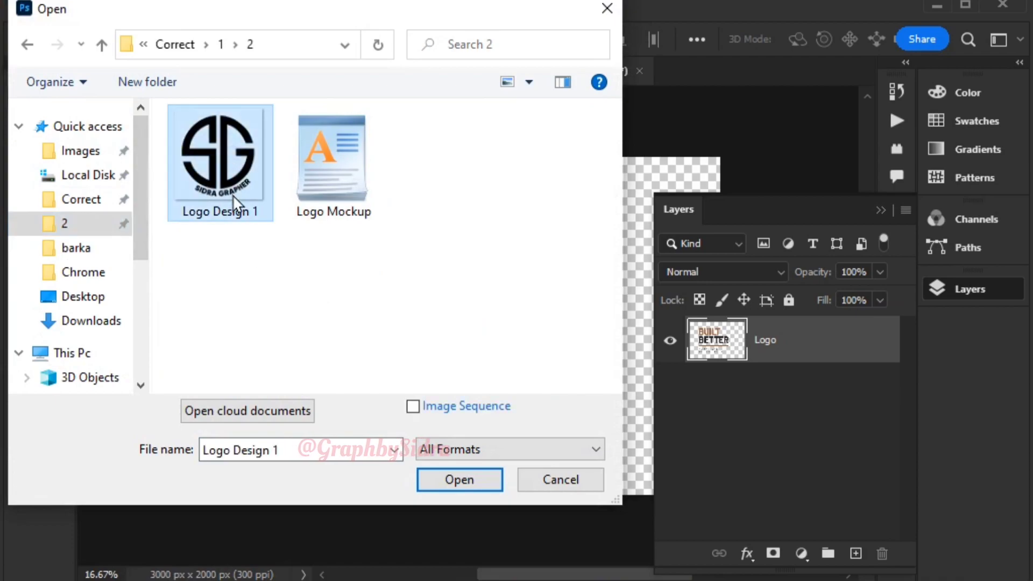
pyautogui.click(474, 480)
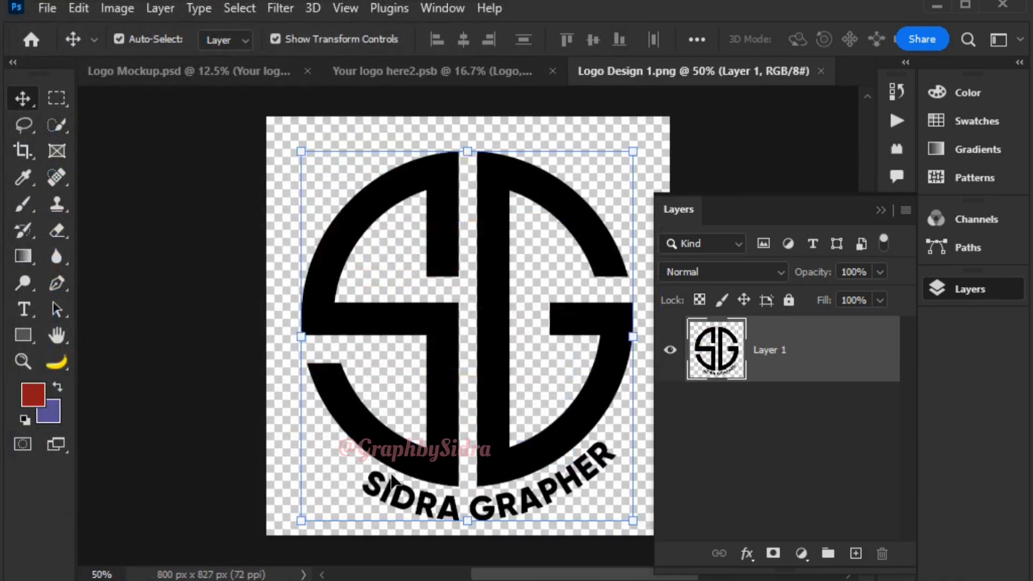
# - Copy the SG logo into the Your logo here2 document, scale it to about 245%, and position it over the placeholder artwork
pyautogui.moveTo(500, 268); pyautogui.dragTo(476, 80)
pyautogui.moveTo(464, 328); pyautogui.dragTo(632, 350)
pyautogui.moveTo(528, 354); pyautogui.dragTo(435, 339)
pyautogui.moveTo(536, 324); pyautogui.dragTo(572, 326)
pyautogui.moveTo(462, 331); pyautogui.dragTo(440, 334)
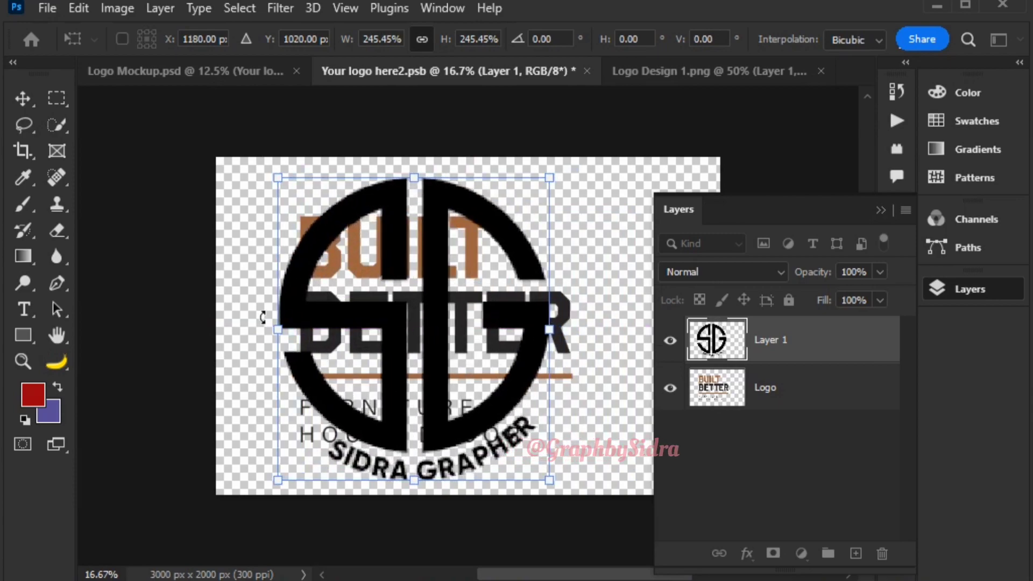
pyautogui.press('Return')
# - Hide the placeholder Logo layer and save the smart object contents to update the Logo Mockup document
pyautogui.click(669, 388)
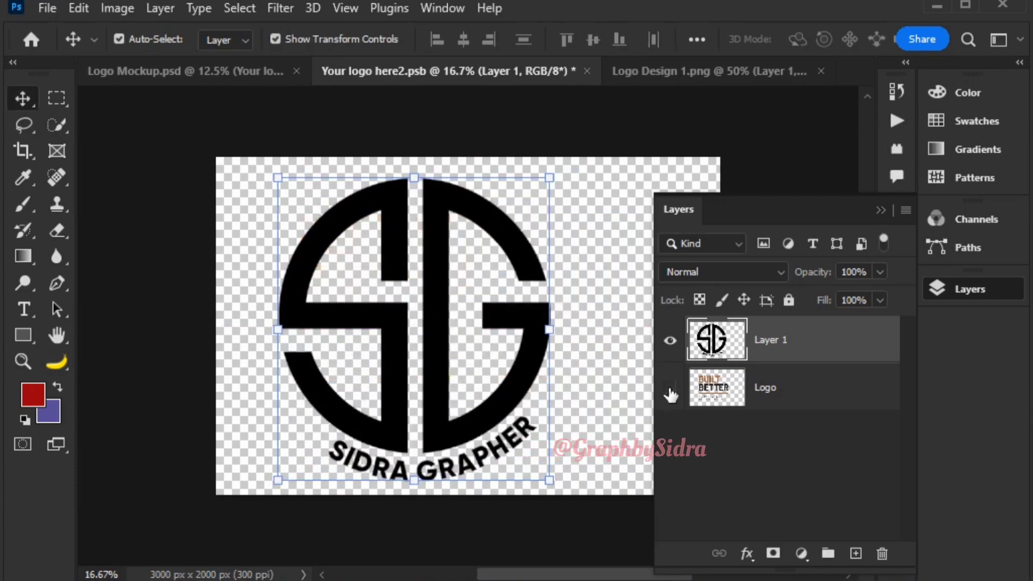
pyautogui.click(880, 210)
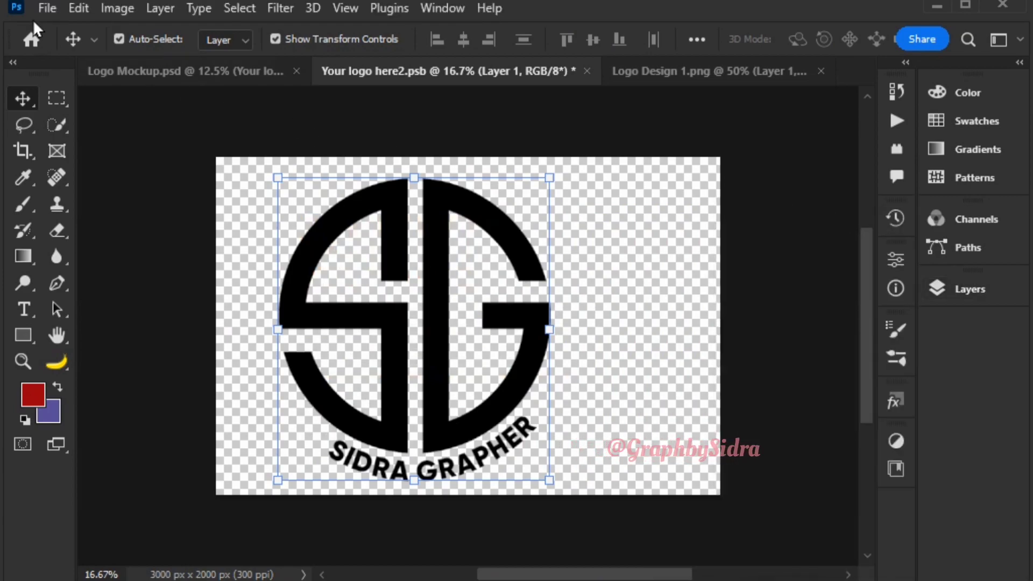
pyautogui.click(48, 8)
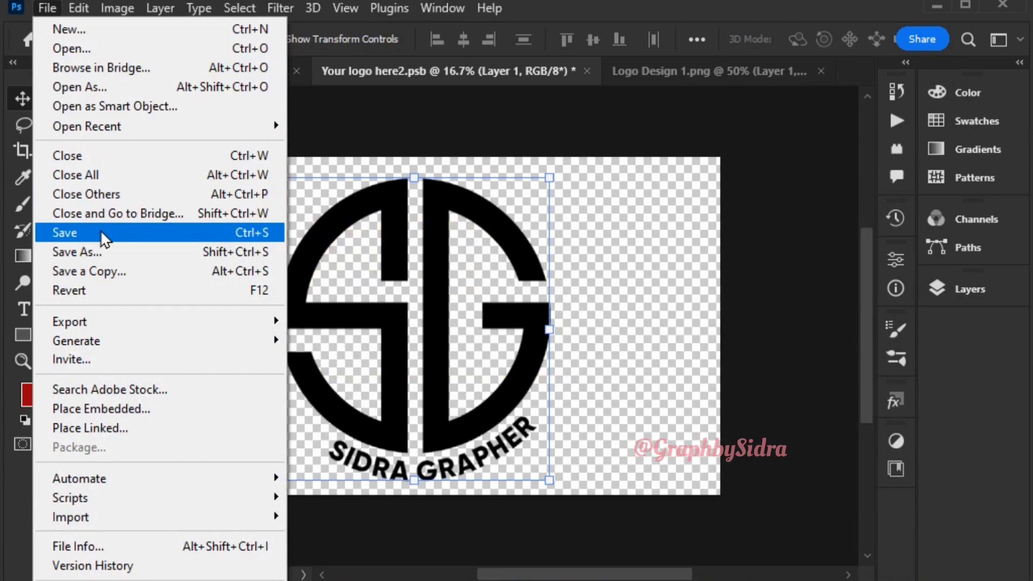
pyautogui.click(153, 231)
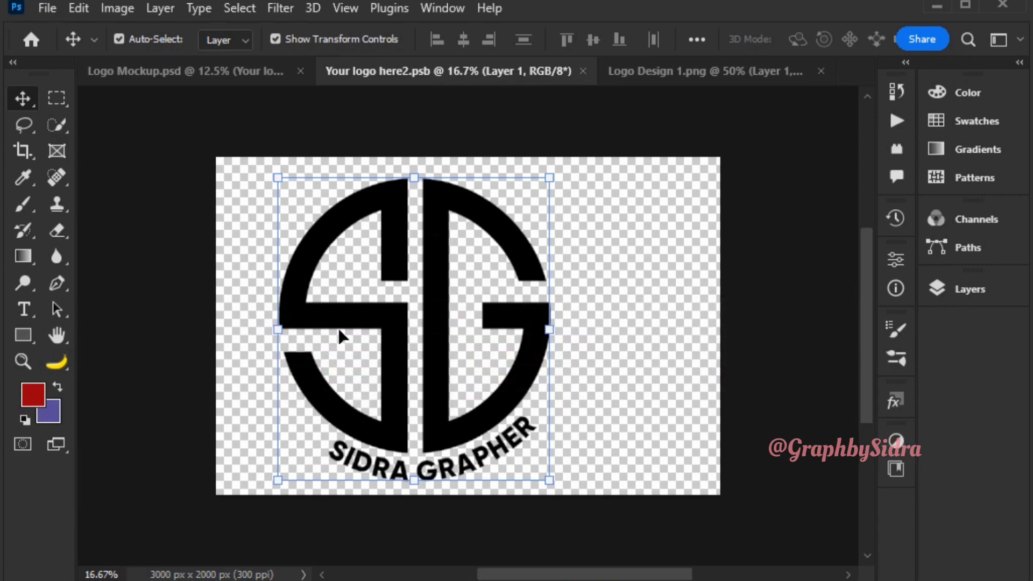
pyautogui.click(250, 80)
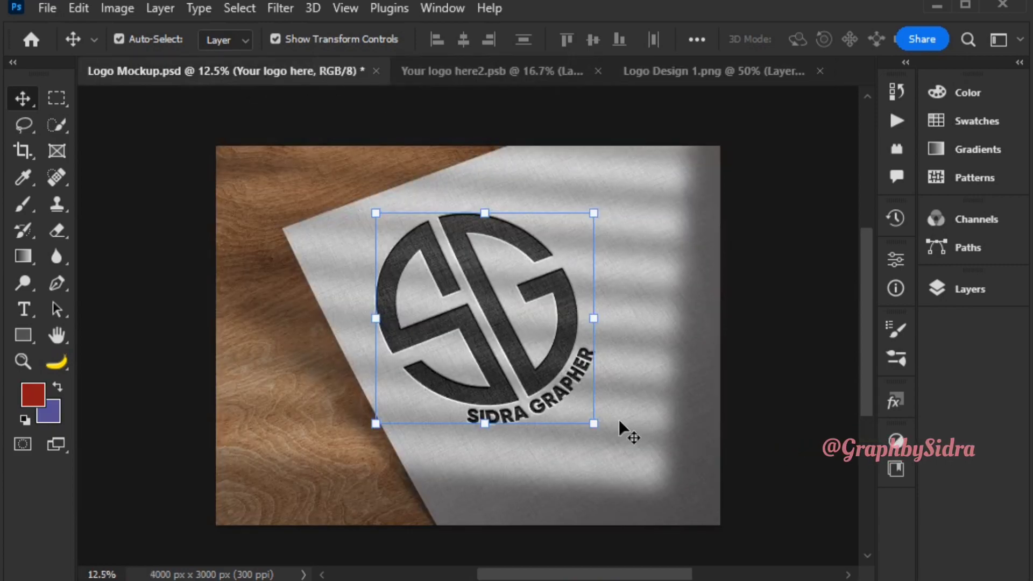
pyautogui.click(784, 291)
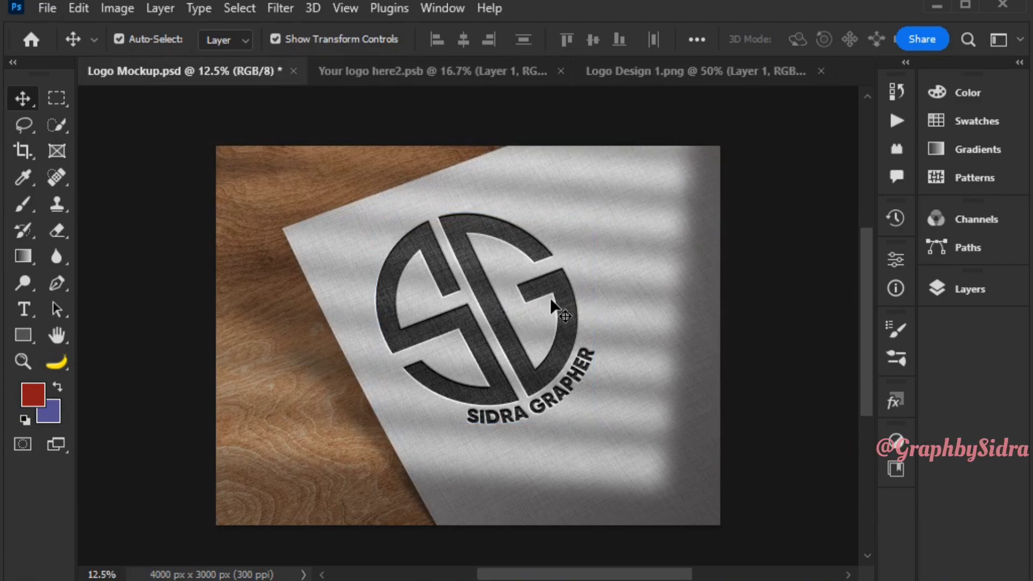
# - In the Your logo here2 document, scale the SG logo down to about 89% and center it vertically on the canvas
pyautogui.click(509, 84)
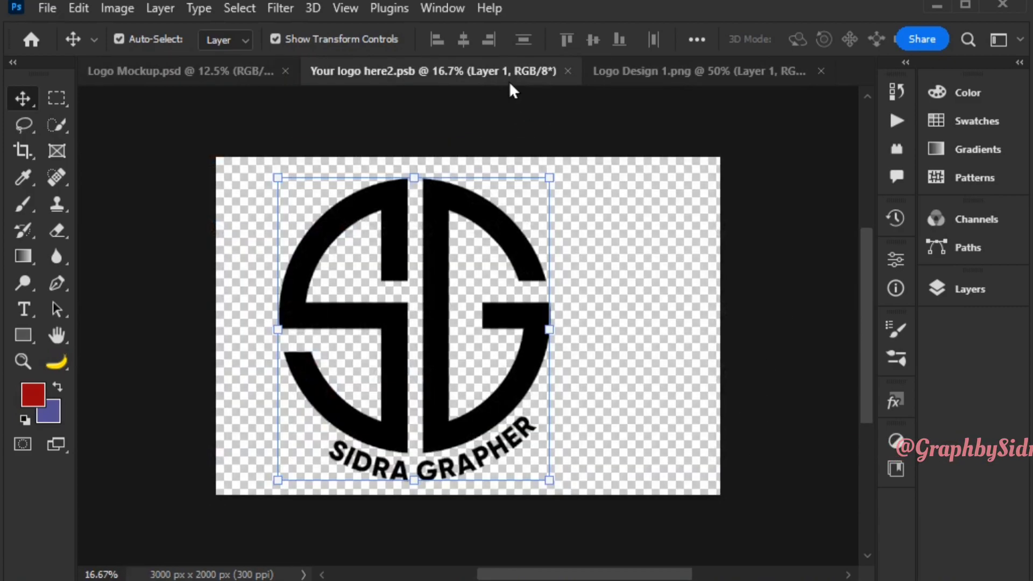
pyautogui.click(549, 176)
pyautogui.moveTo(549, 177); pyautogui.dragTo(520, 211)
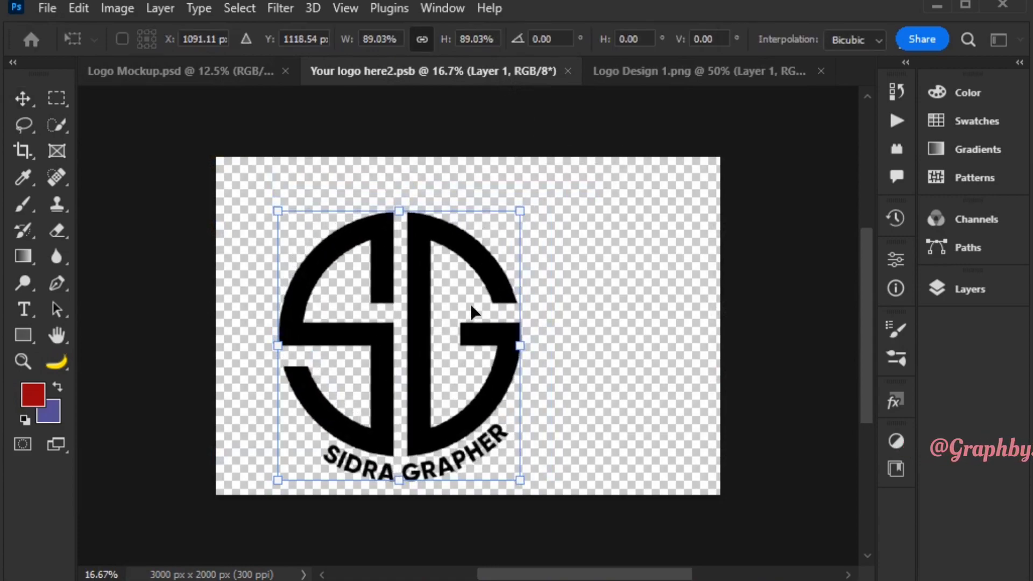
pyautogui.moveTo(434, 343); pyautogui.dragTo(432, 323)
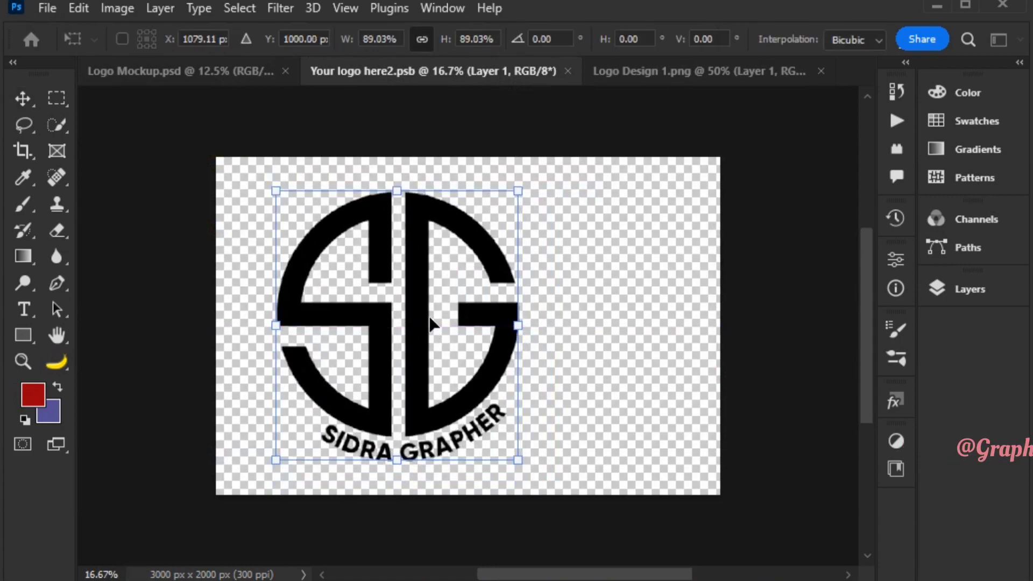
pyautogui.press('Return')
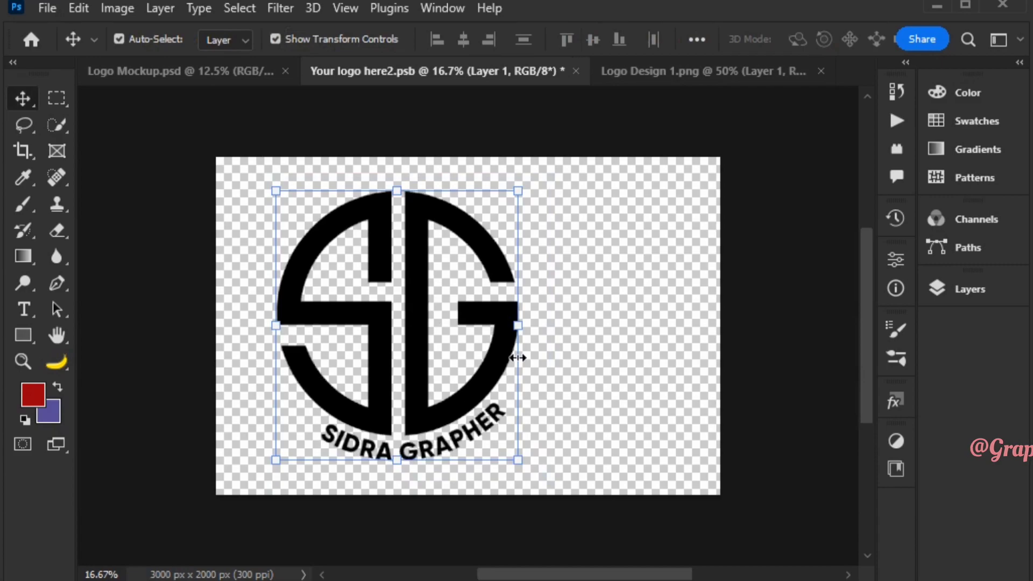
# - Save the resized logo in the smart object and return to the Logo Mockup document
pyautogui.click(48, 9)
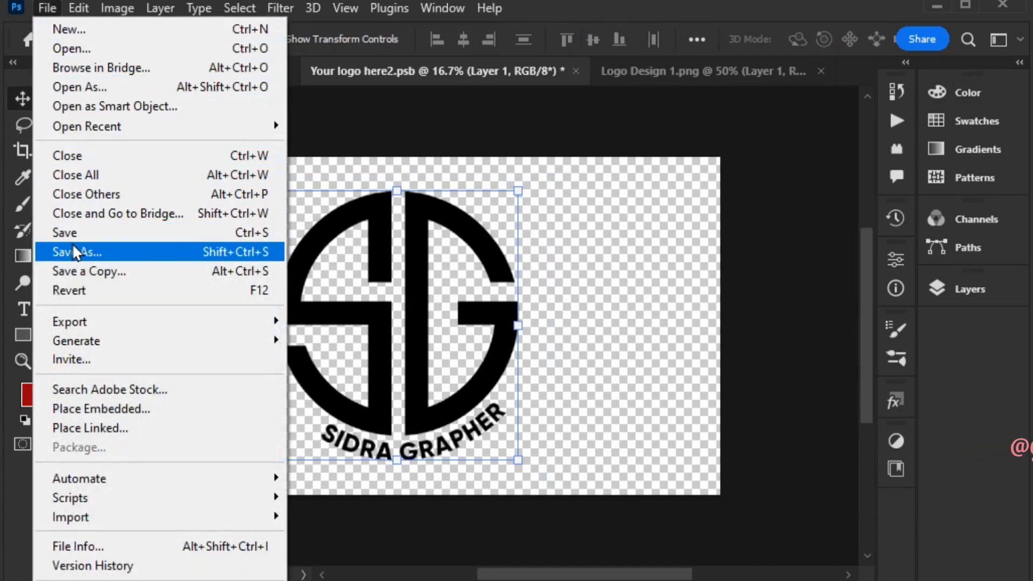
pyautogui.click(126, 236)
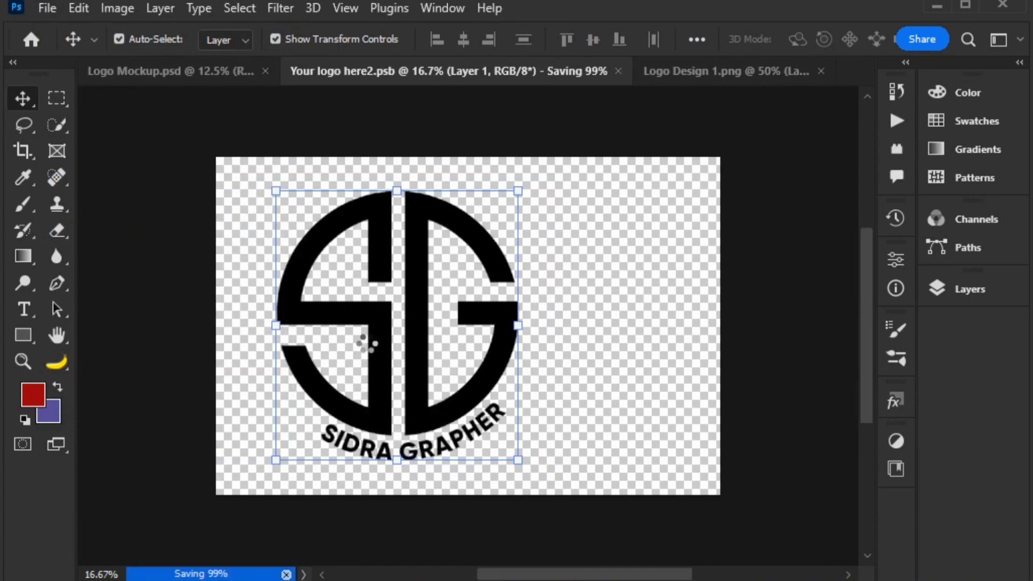
pyautogui.click(253, 80)
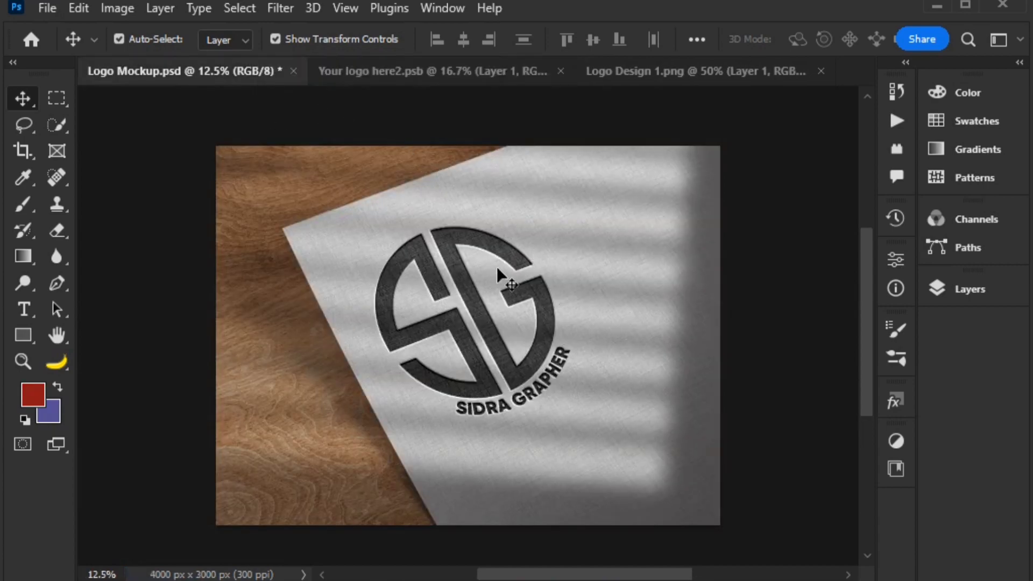